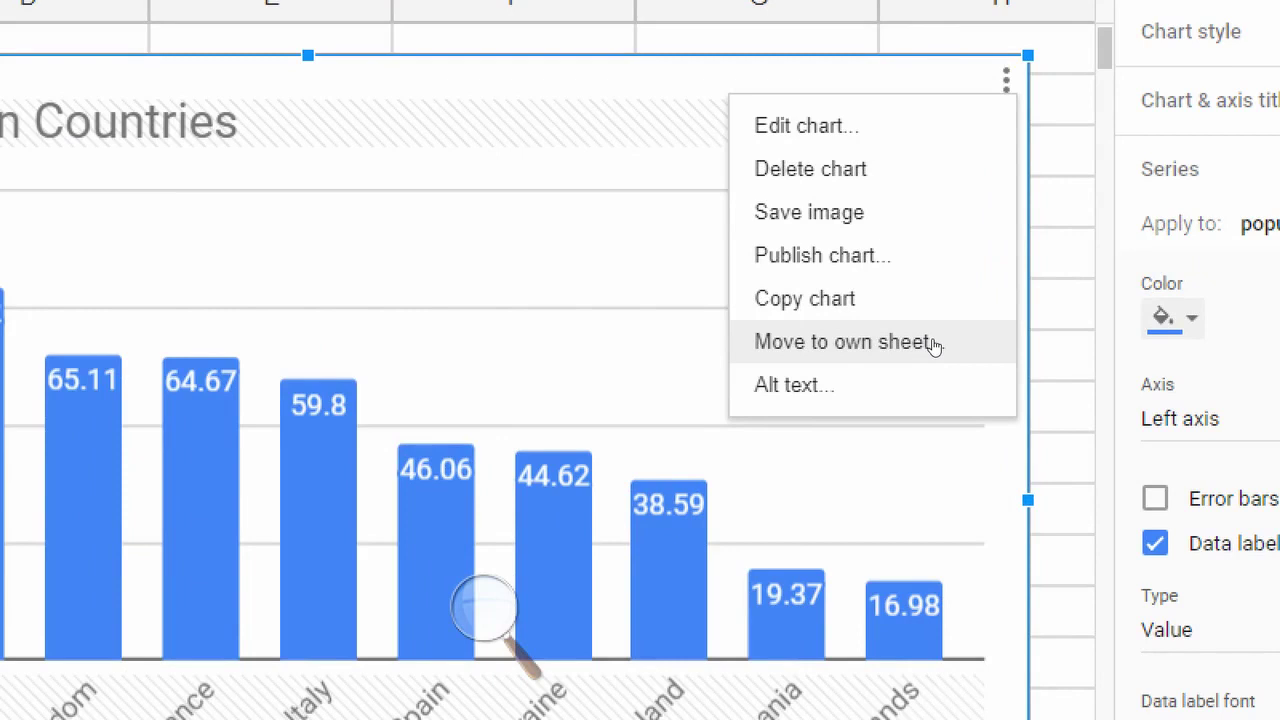
Move the Top 10 Population Countries chart to its own sheet and rename that sheet Top10Population
click(932, 343)
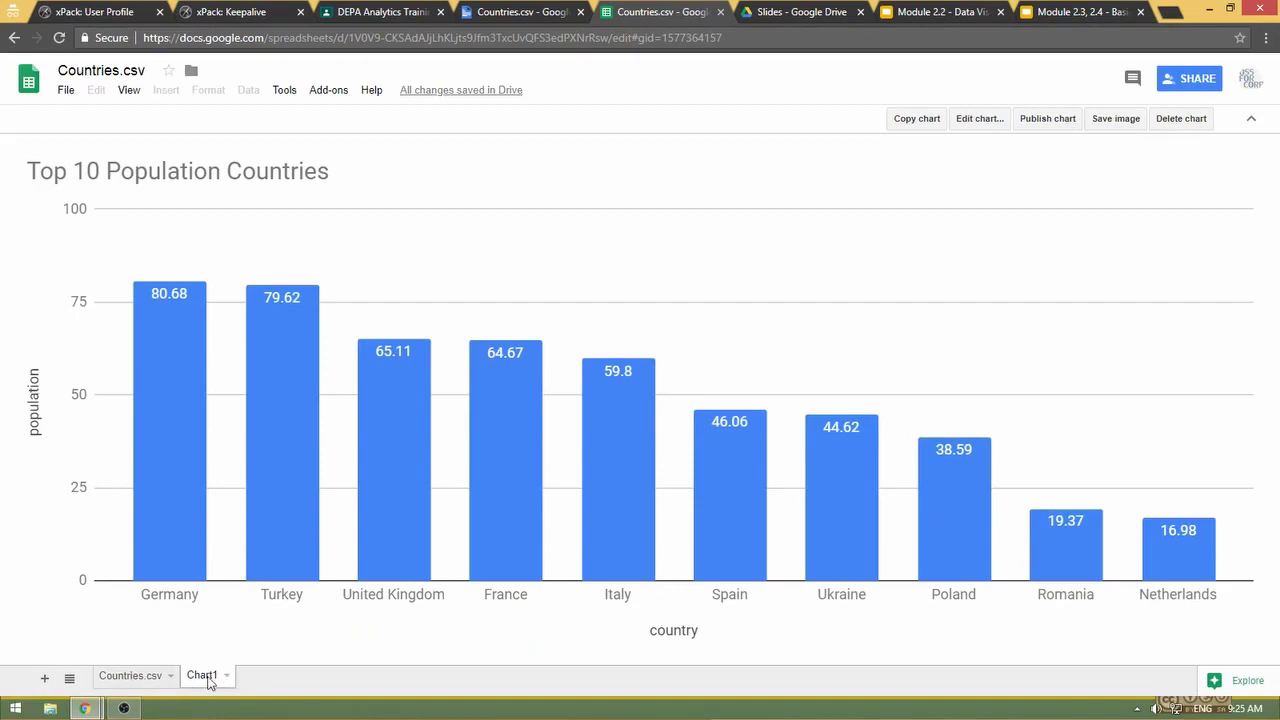
double_click(209, 680)
text(T)
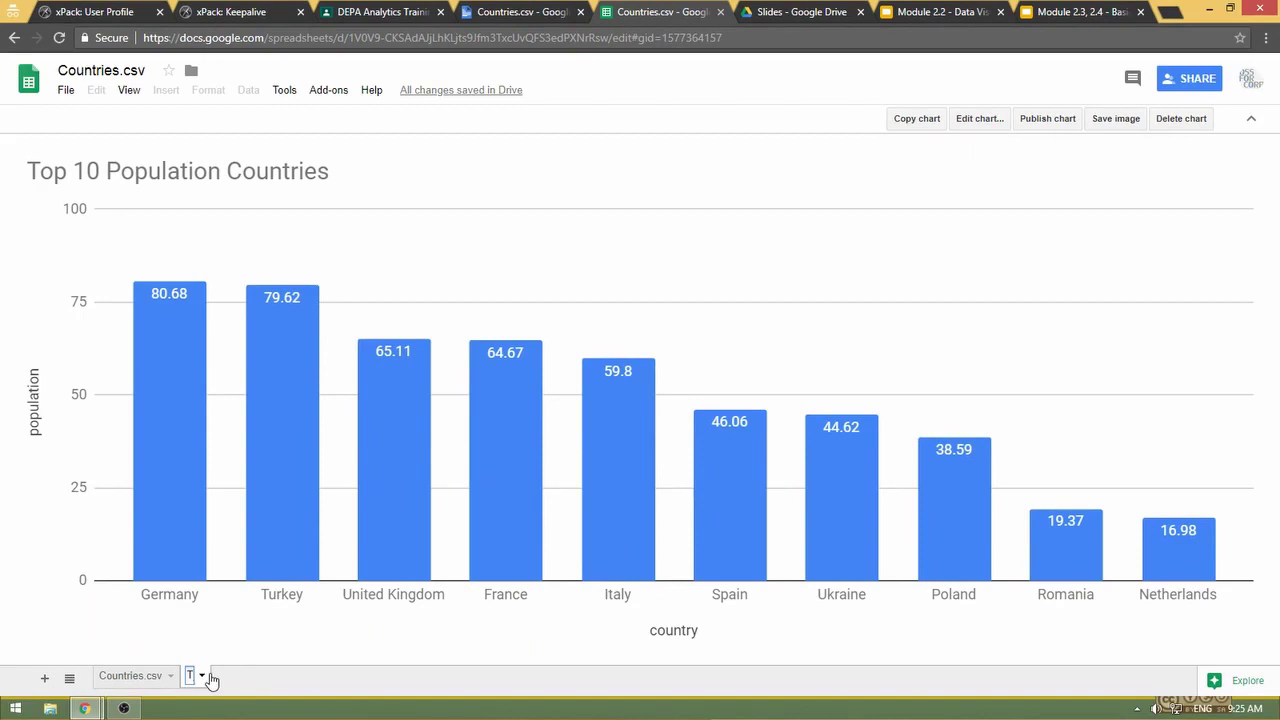
text(op10)
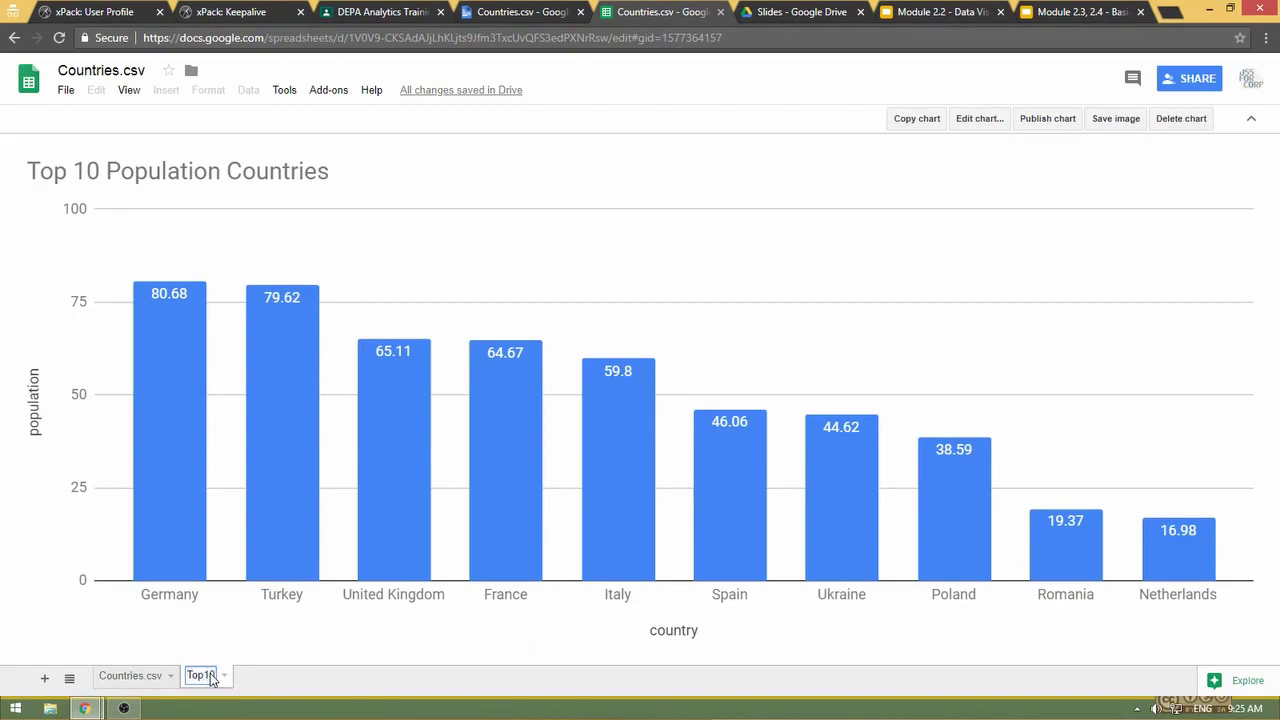
text( Popula)
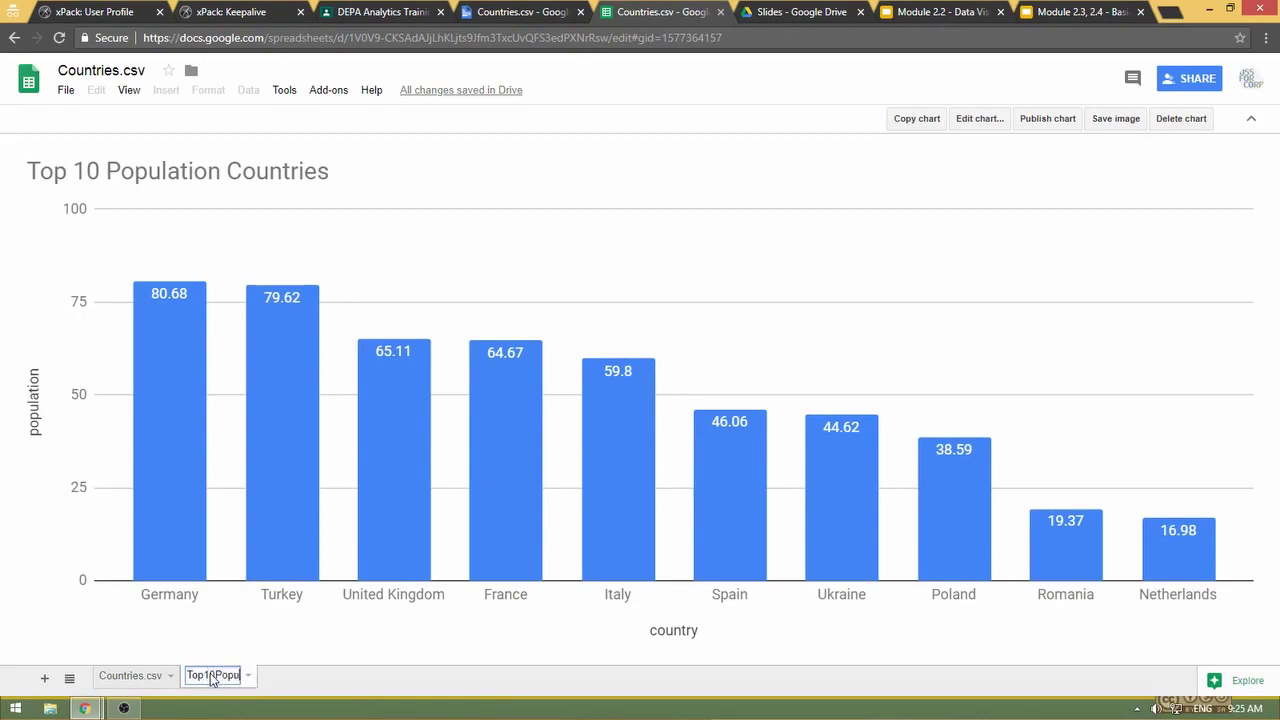
text(tion)
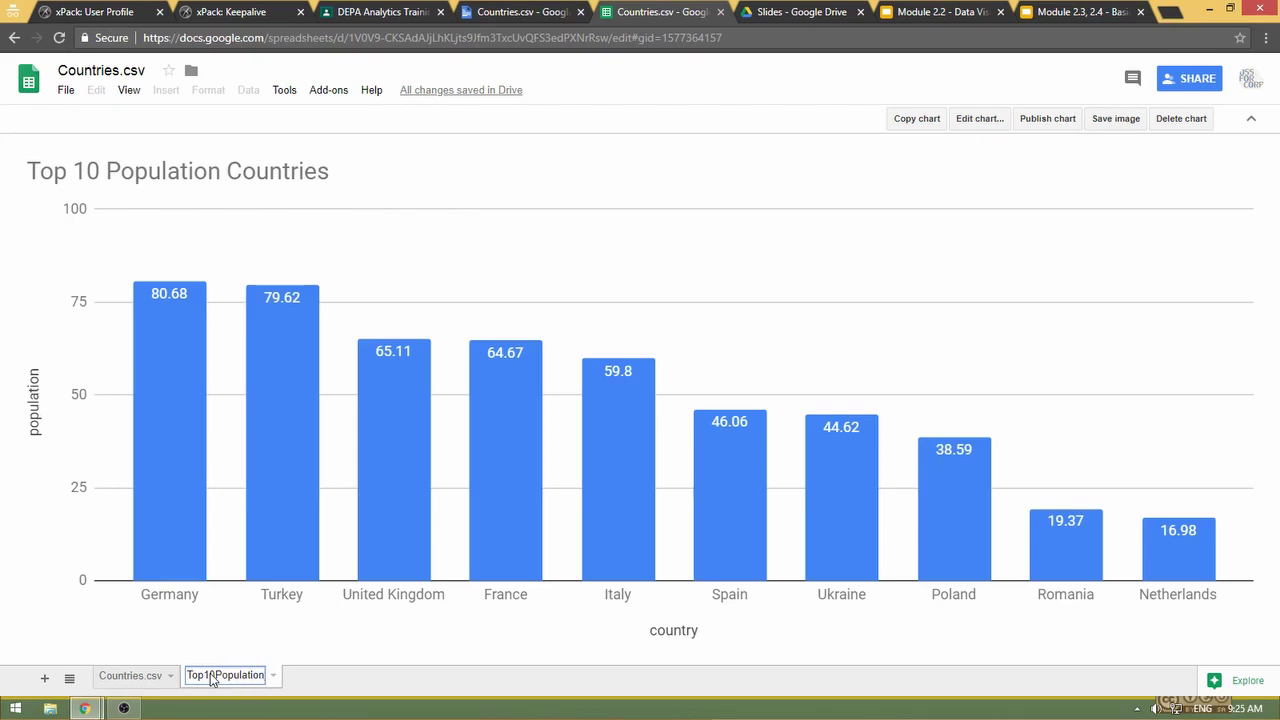
key(Return)
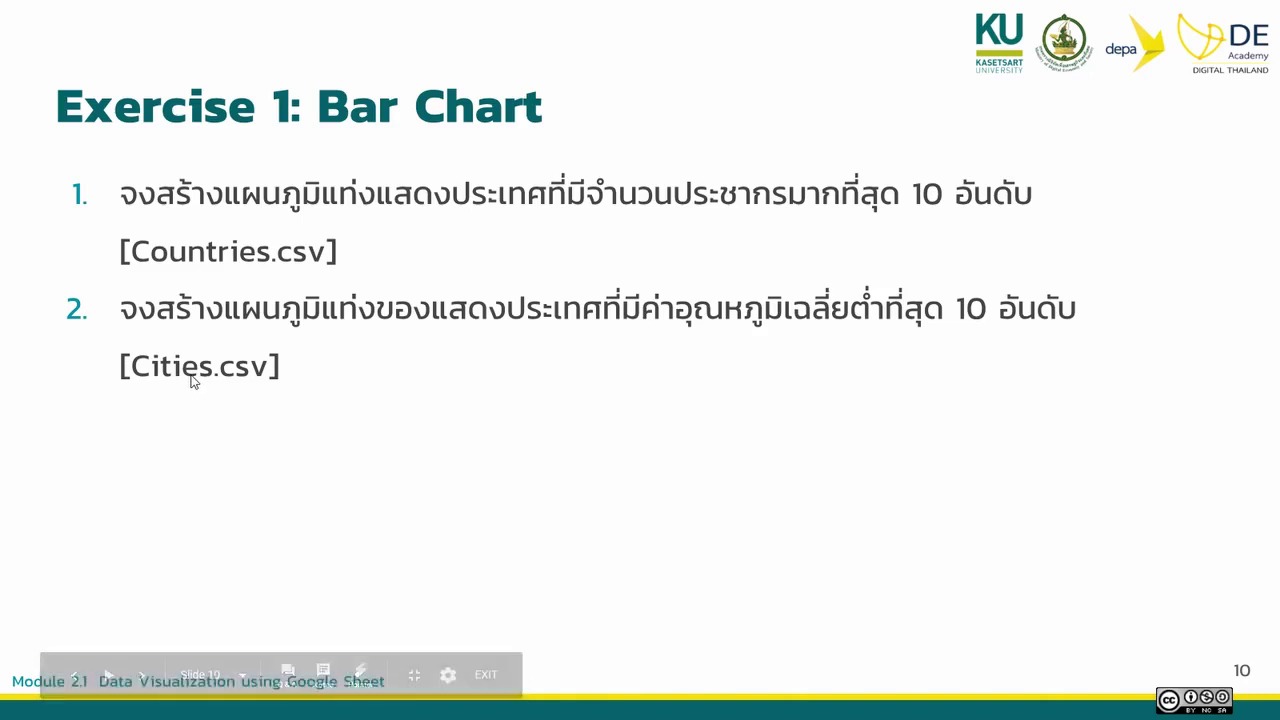
Leave the exercise slide and open Cities.csv from the DEPA Analytics Training class in Google Classroom in a new window
key(alt+Tab)
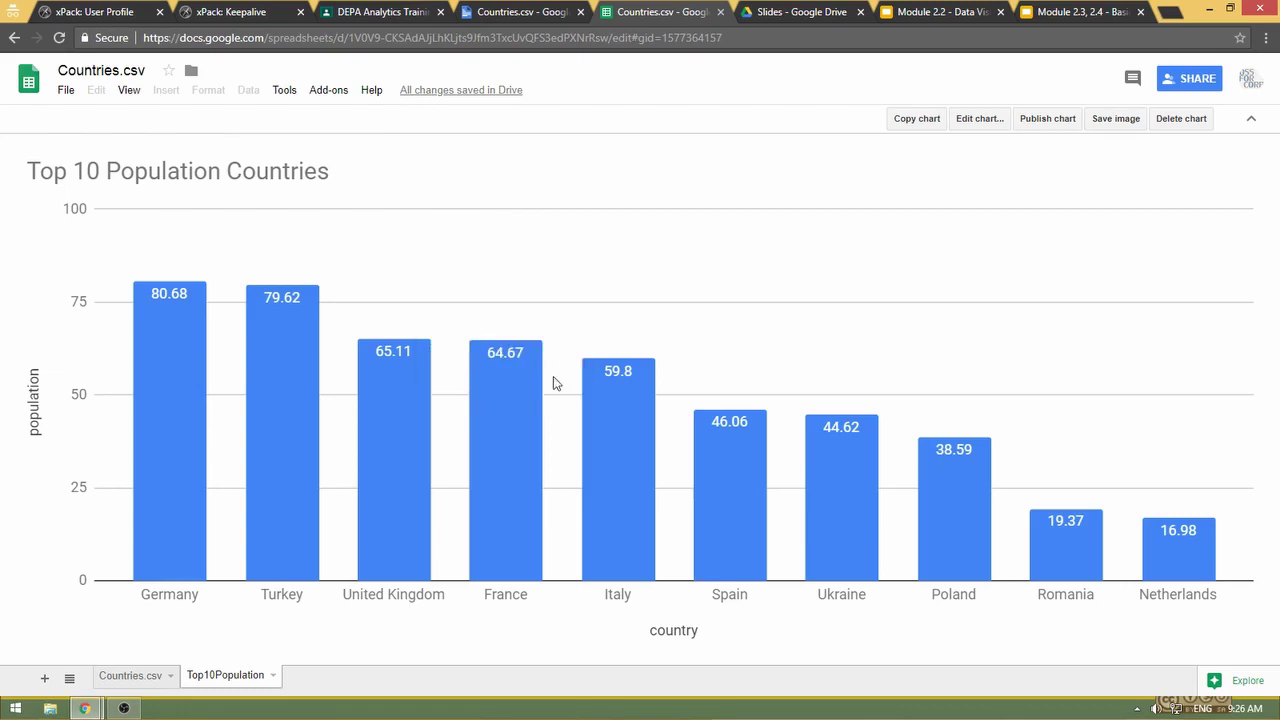
click(350, 18)
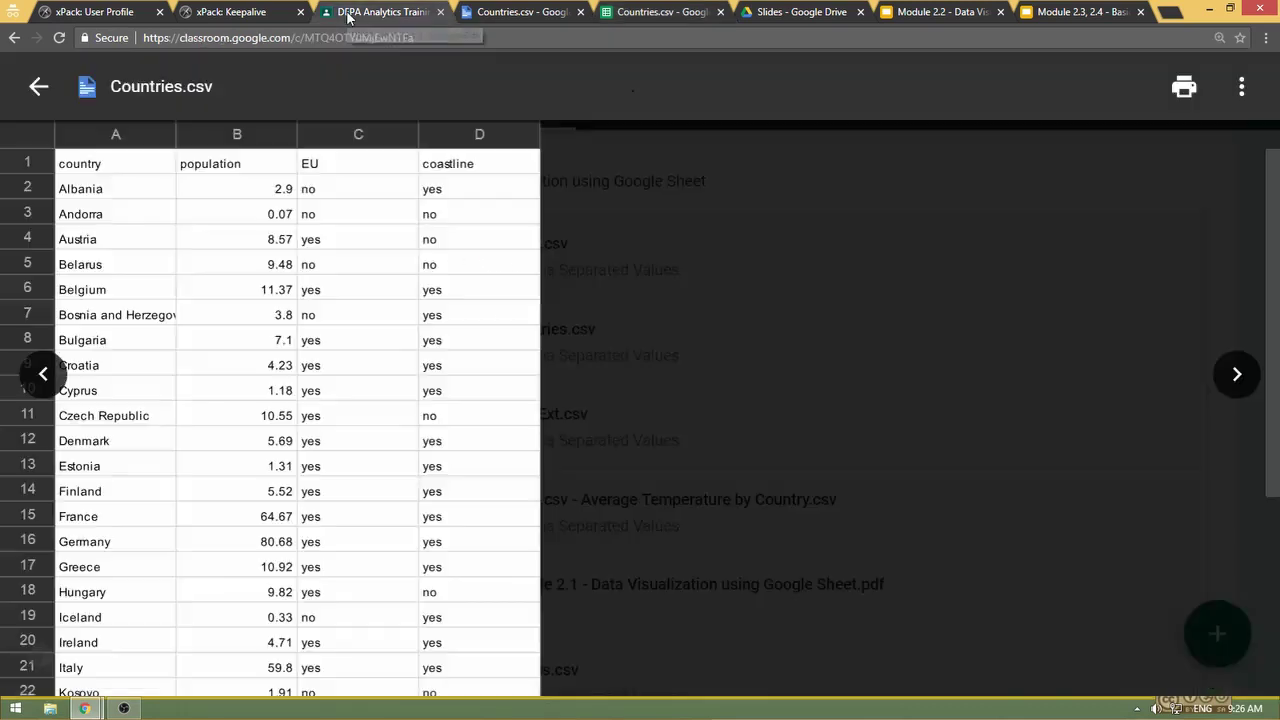
click(39, 86)
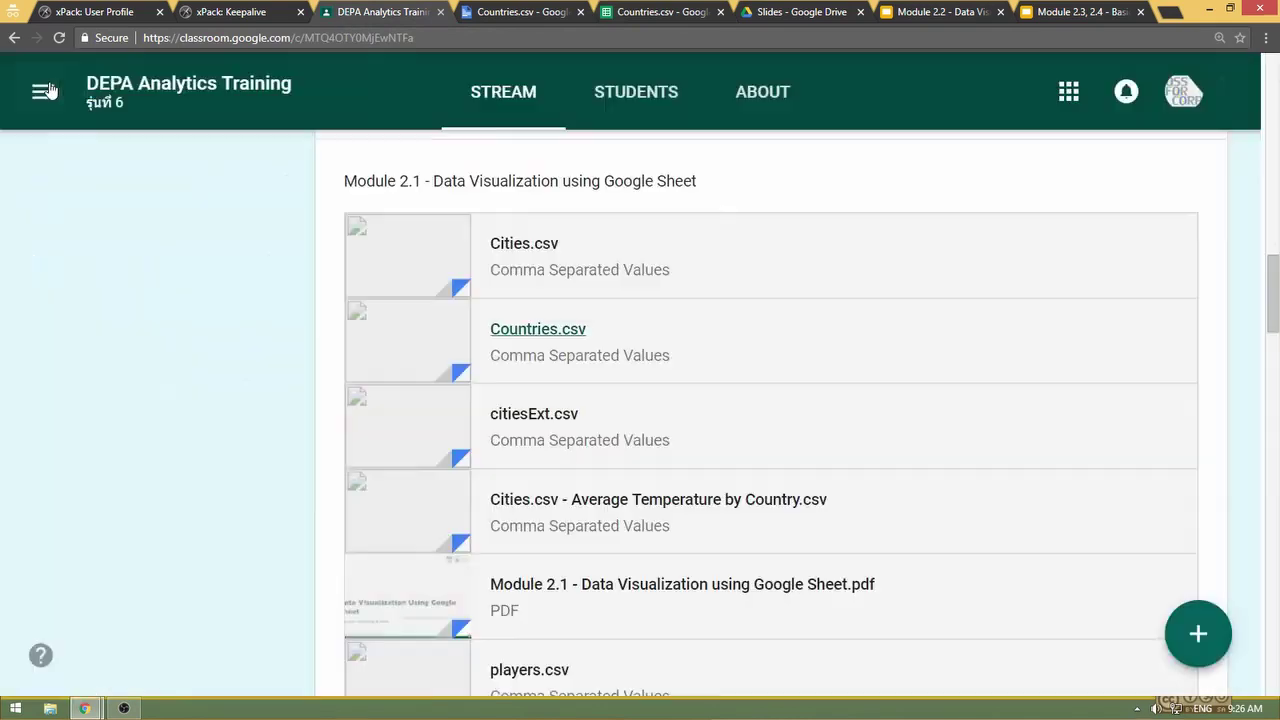
click(521, 246)
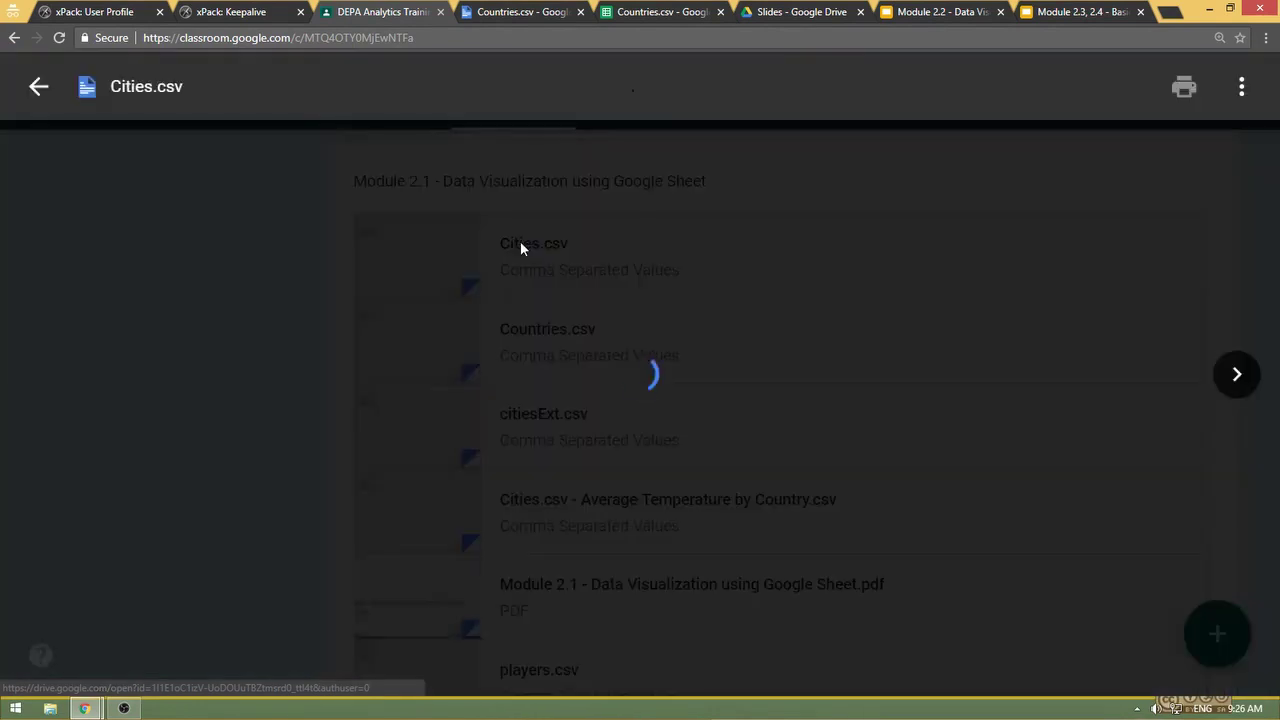
click(1239, 96)
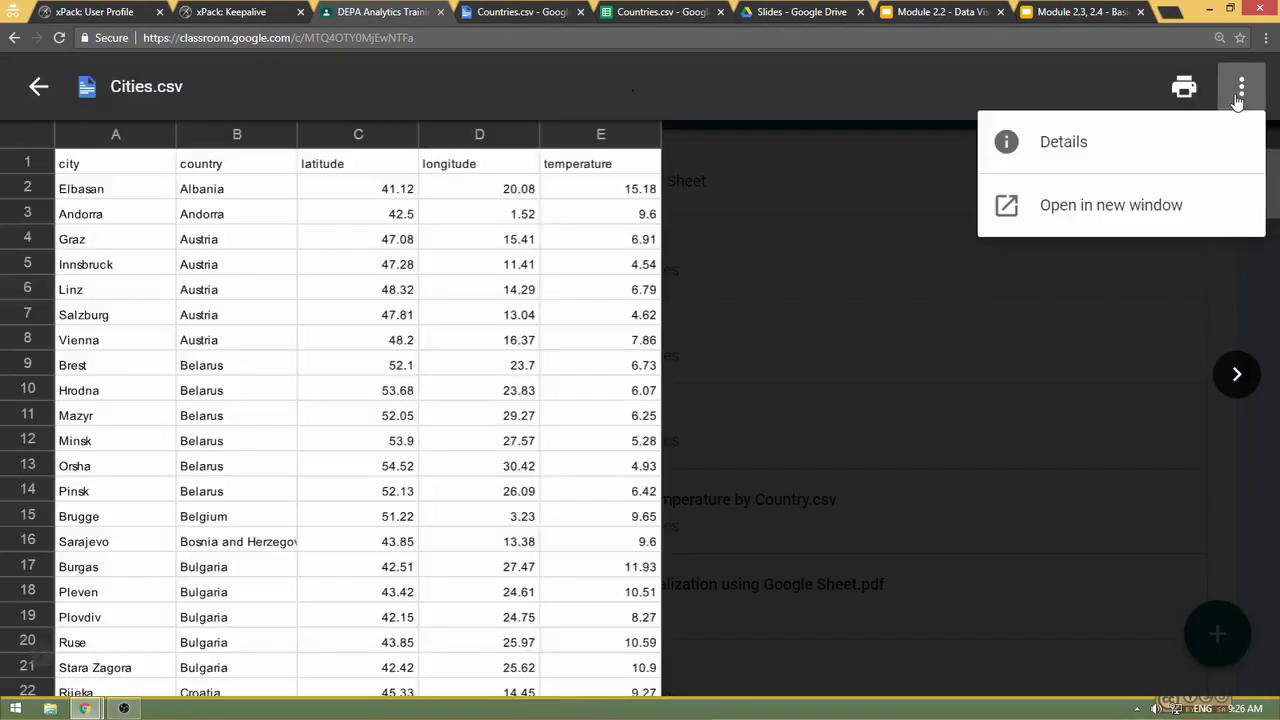
click(1128, 208)
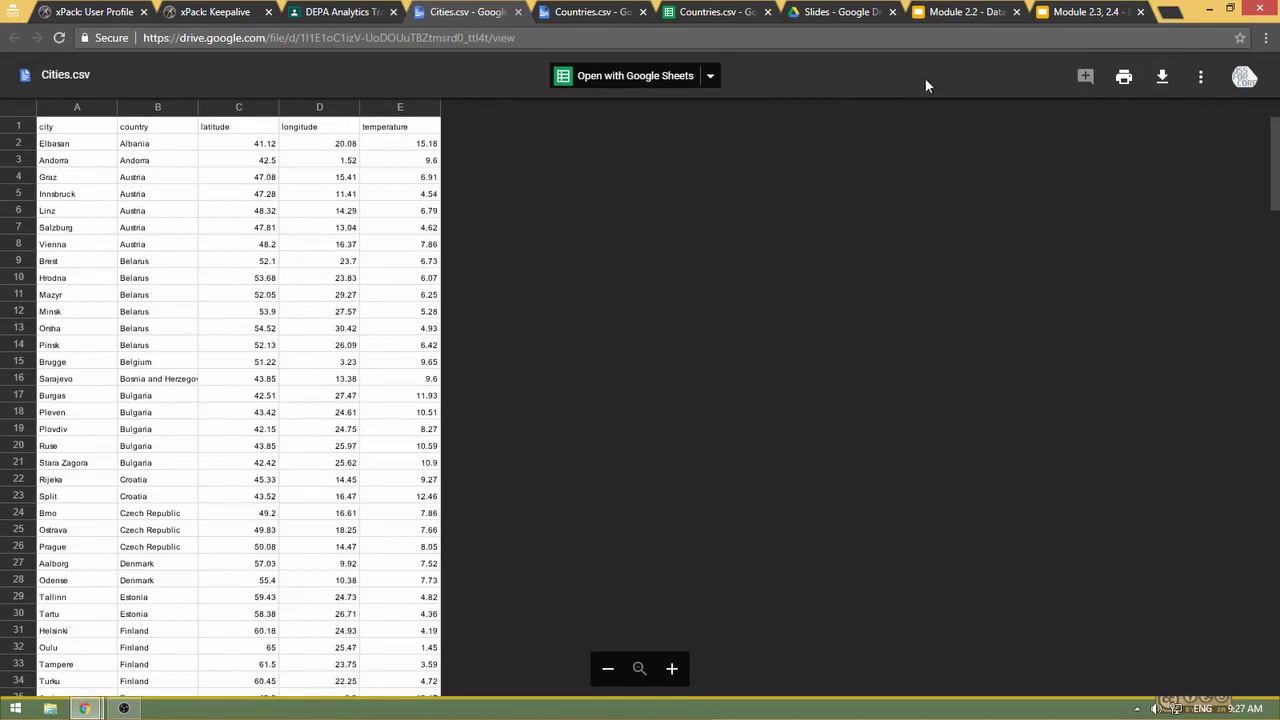
Add a star to the Cities.csv file, leaving it without a comment
click(1200, 76)
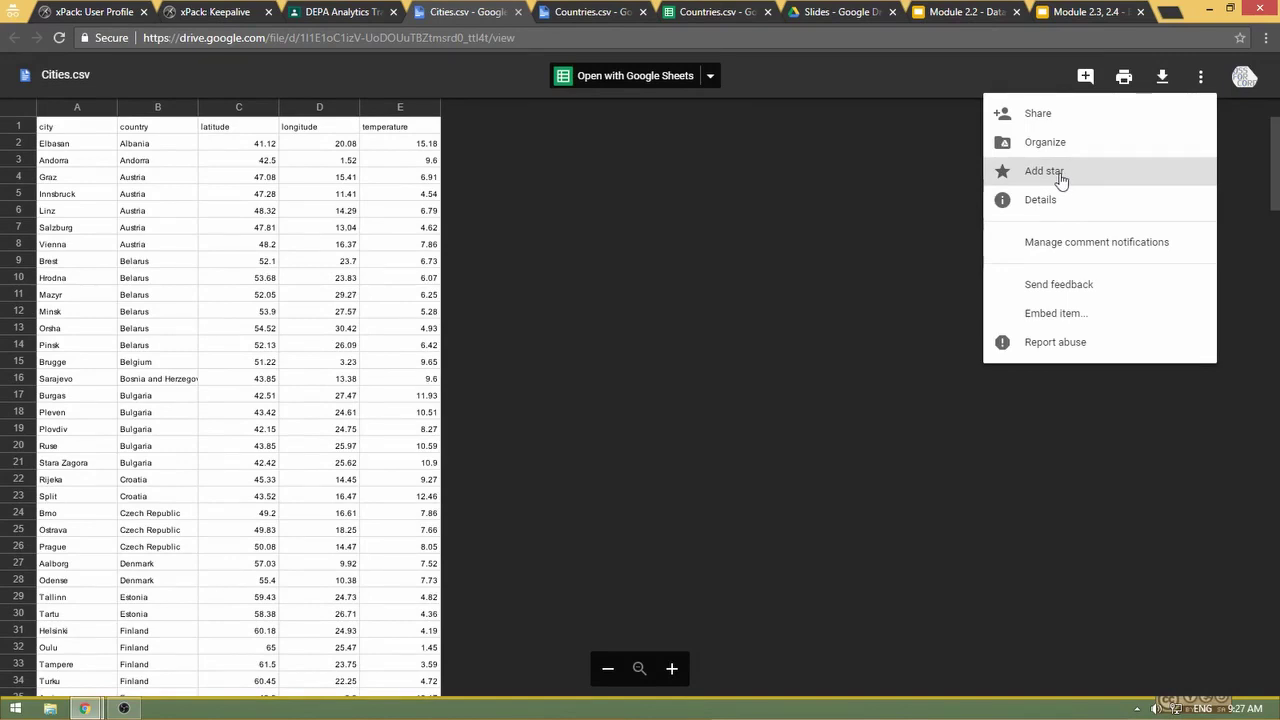
click(852, 205)
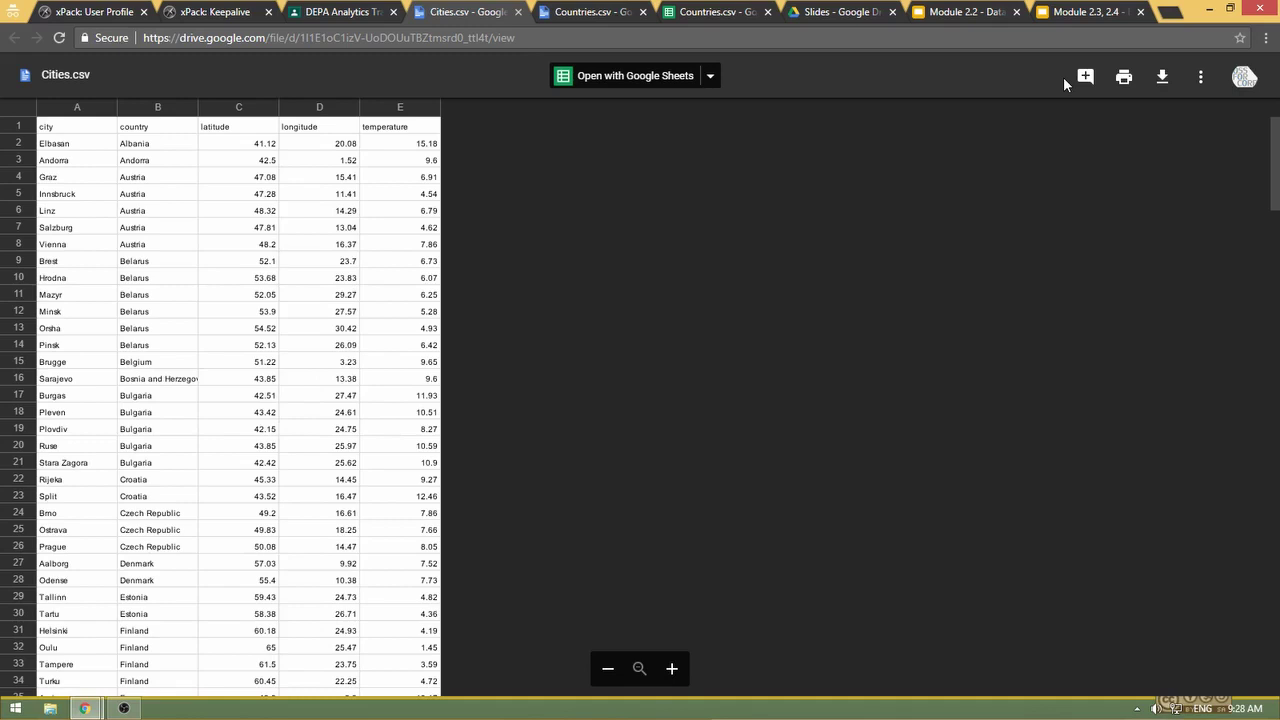
click(1201, 80)
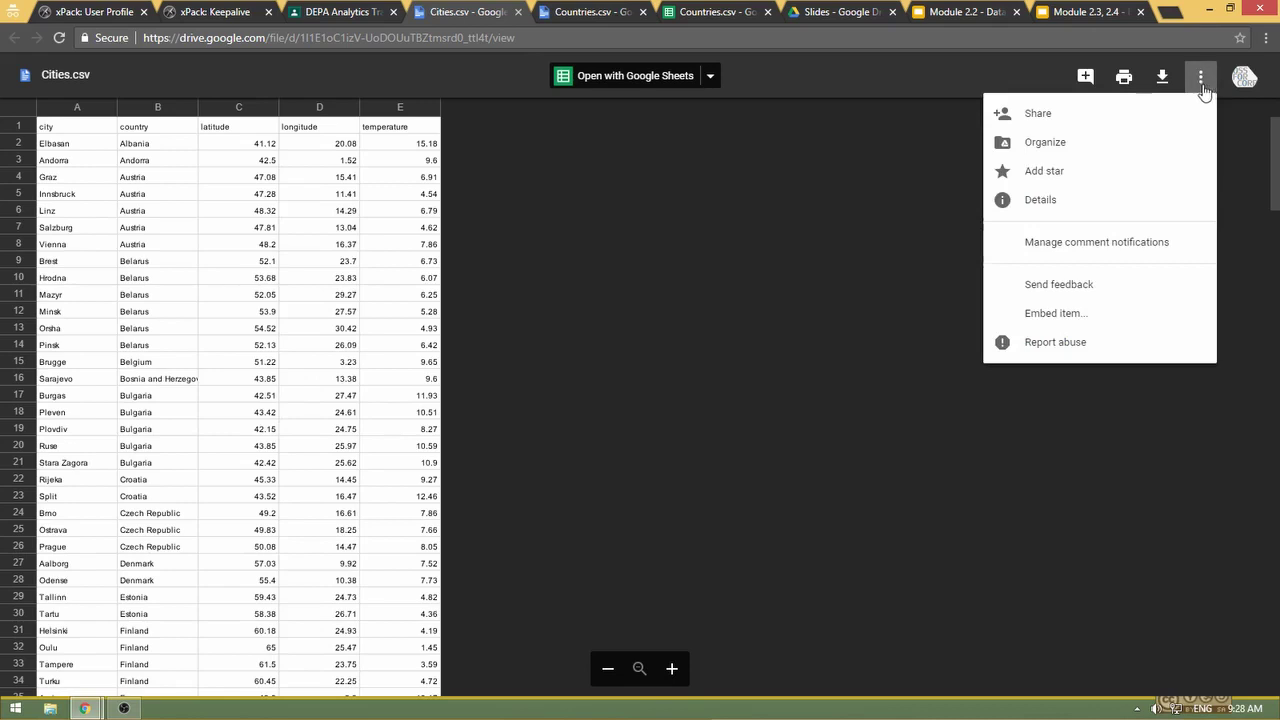
click(1125, 171)
click(1090, 79)
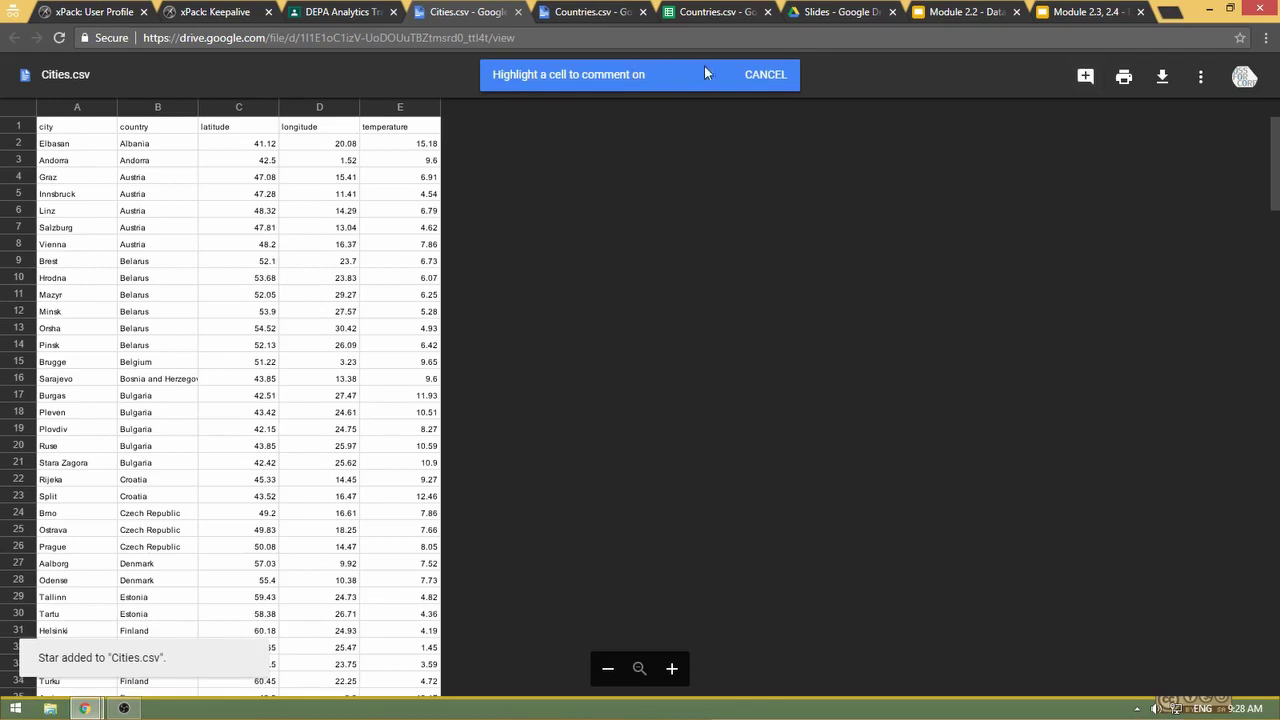
click(775, 78)
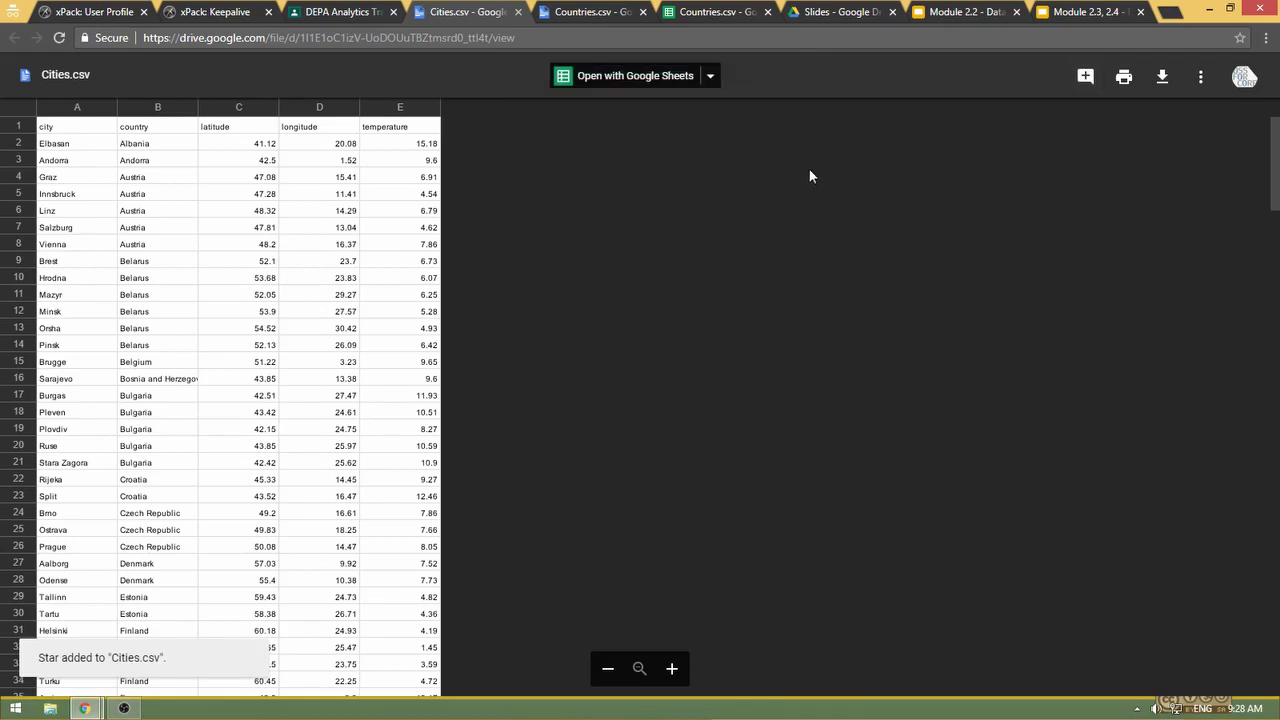
Switch to the Countries.csv spreadsheet in Google Sheets and import Cities (2).csv from My Drive as a new sheet
click(716, 14)
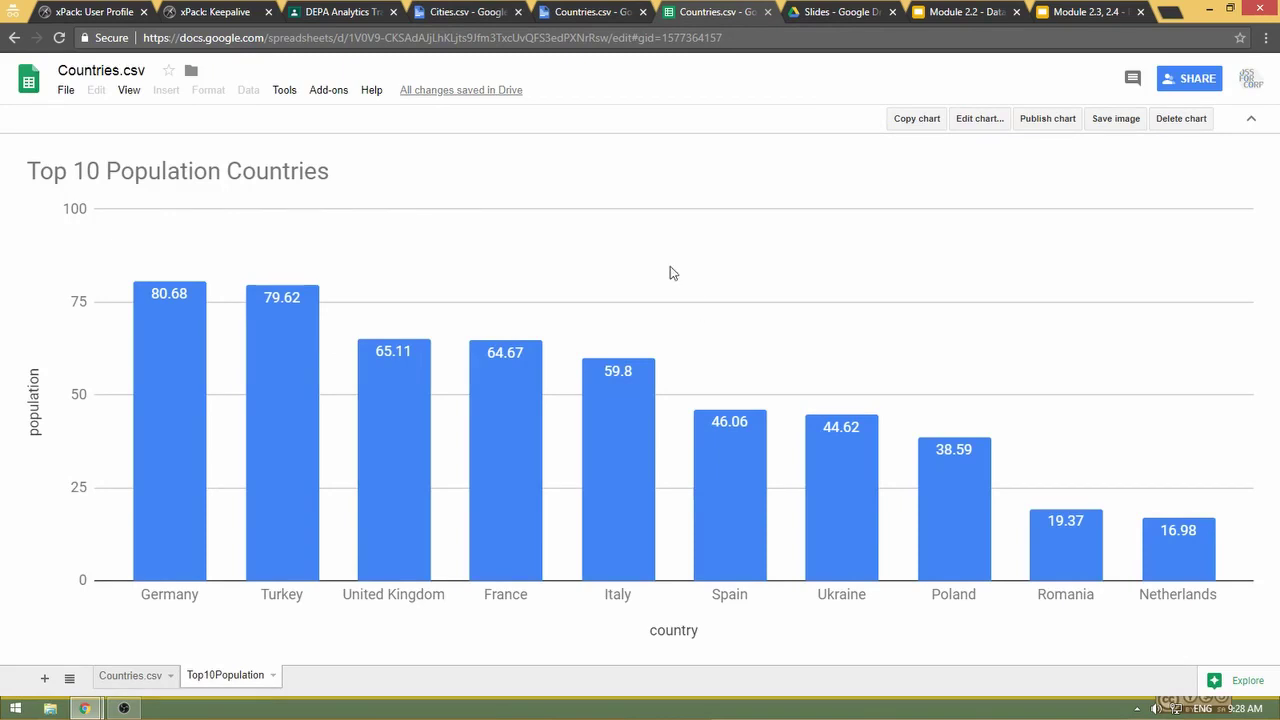
mouse_move(314, 551)
click(66, 92)
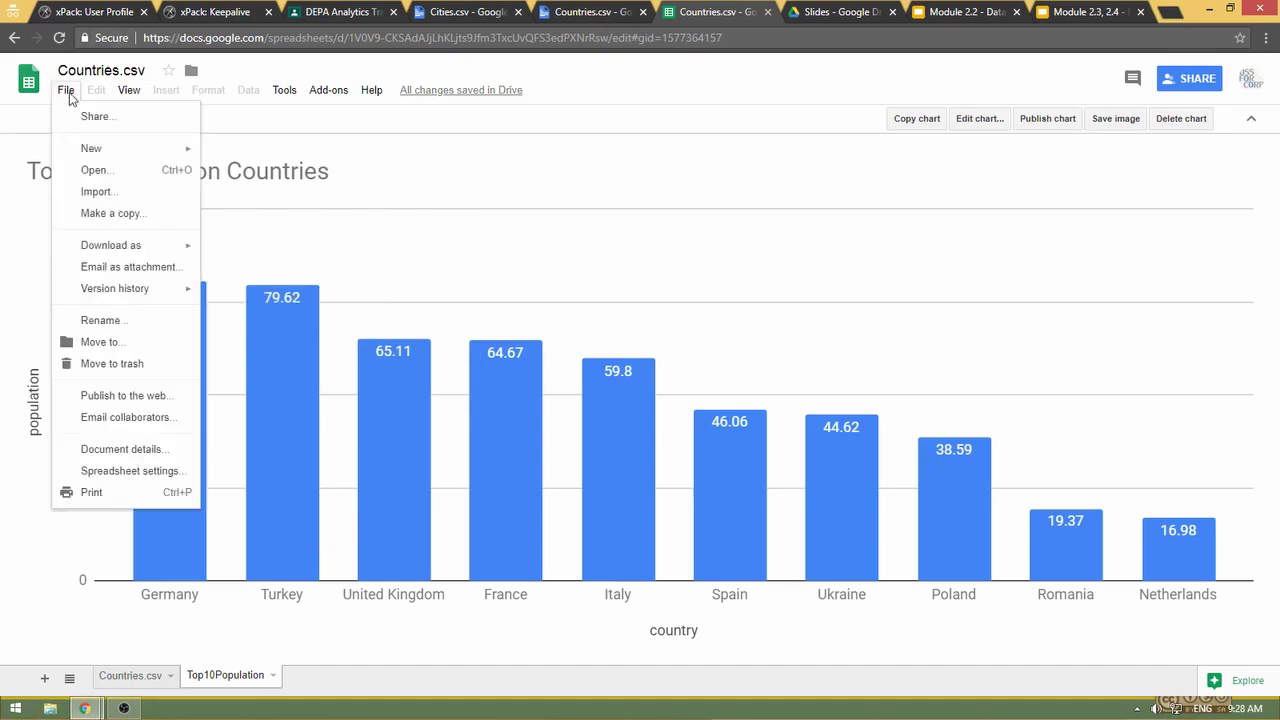
click(98, 192)
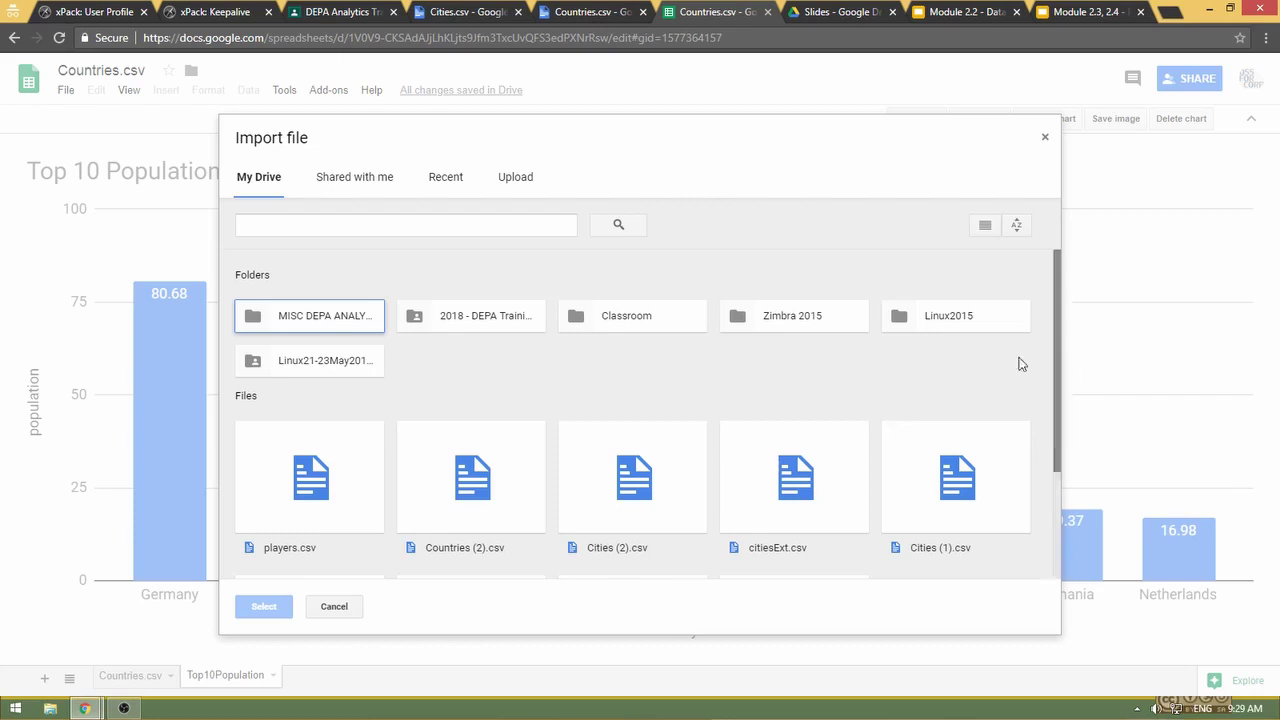
click(666, 508)
click(272, 607)
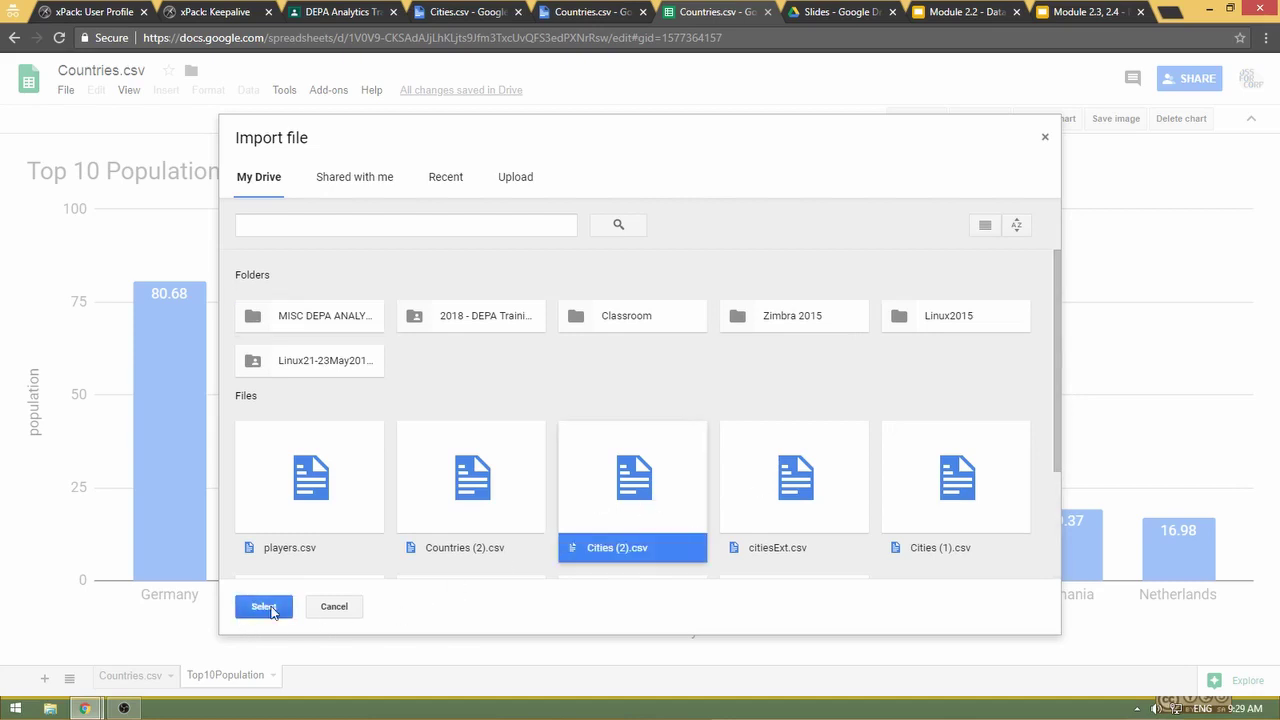
click(560, 272)
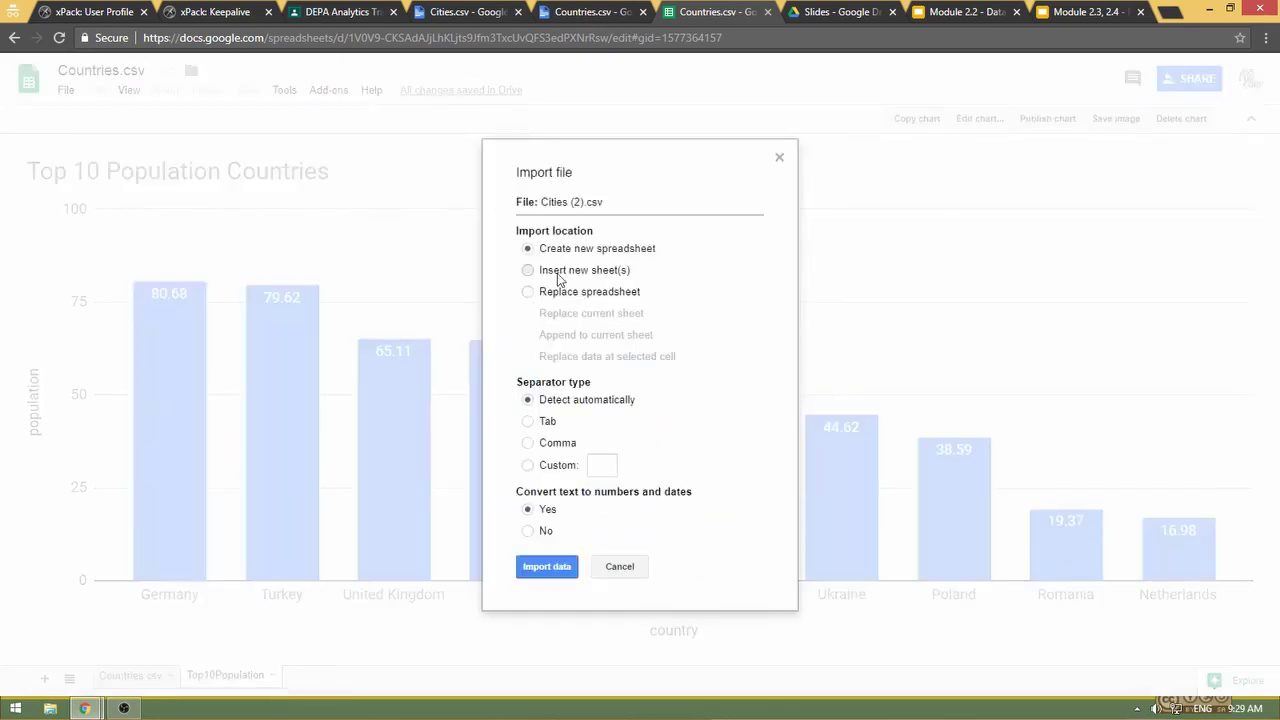
click(558, 568)
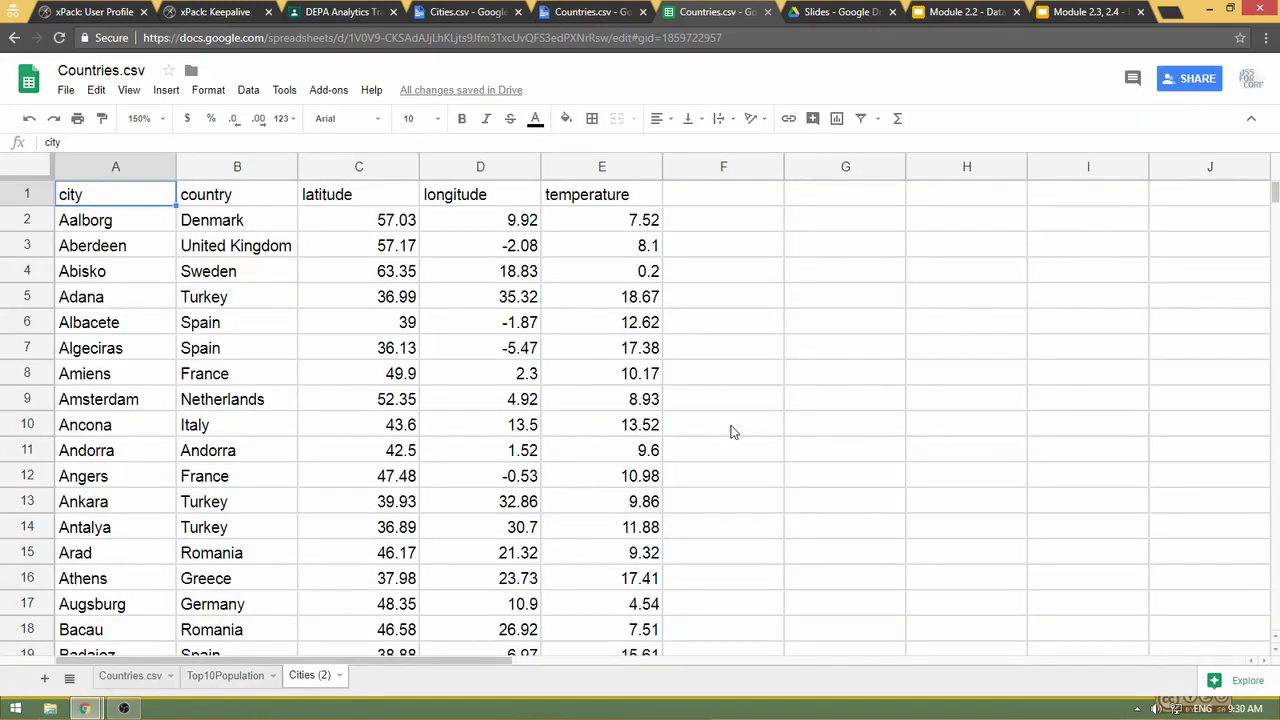
Review the Exercise 1: Bar Chart slide, exit its full-screen presentation and return to the Countries.csv spreadsheet
key(alt+Tab)
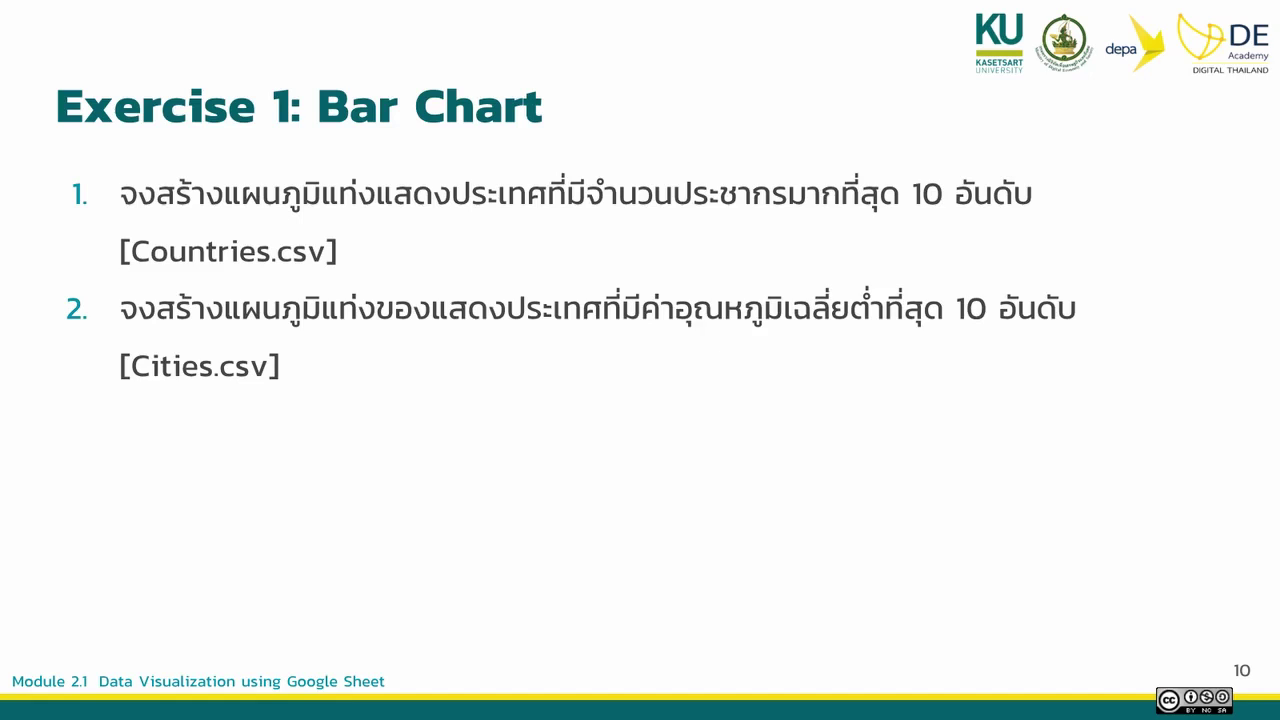
key(Escape)
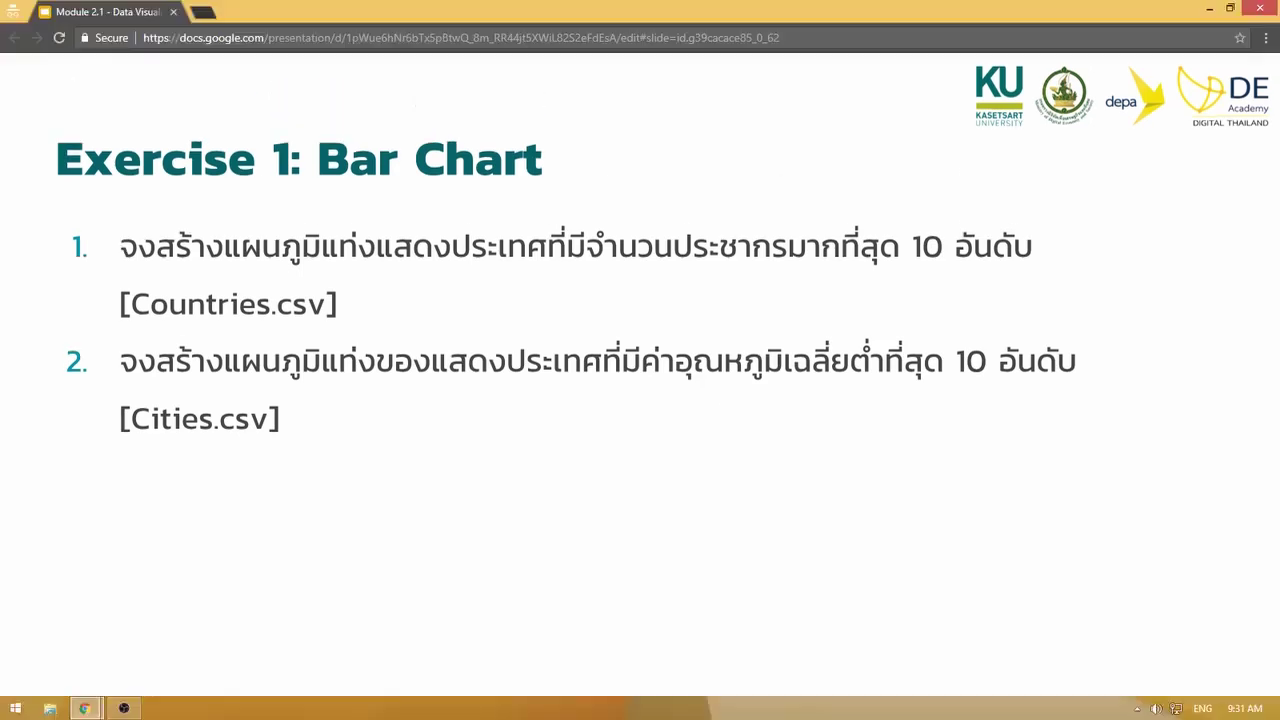
key(alt+Tab)
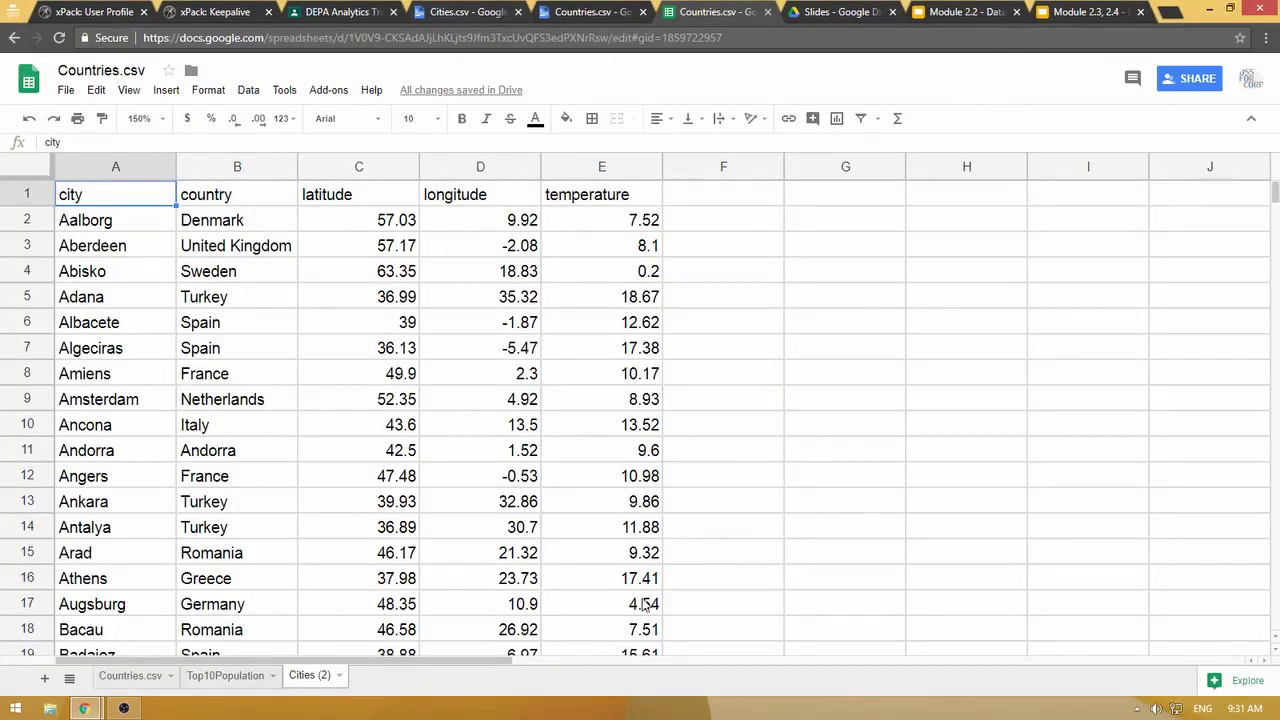
Add the header "Average Temperature" in cell E1 of the Countries.csv sheet and fit column E to its text
click(133, 676)
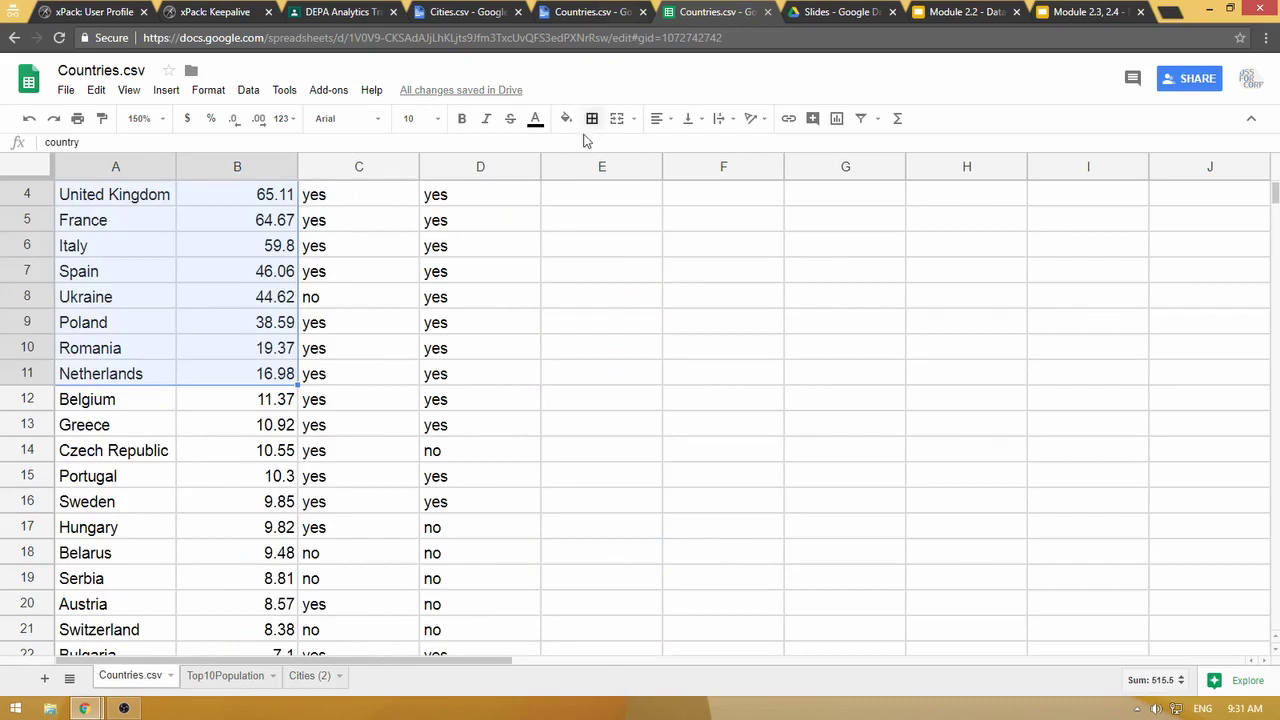
scroll(570, 313, up, 1)
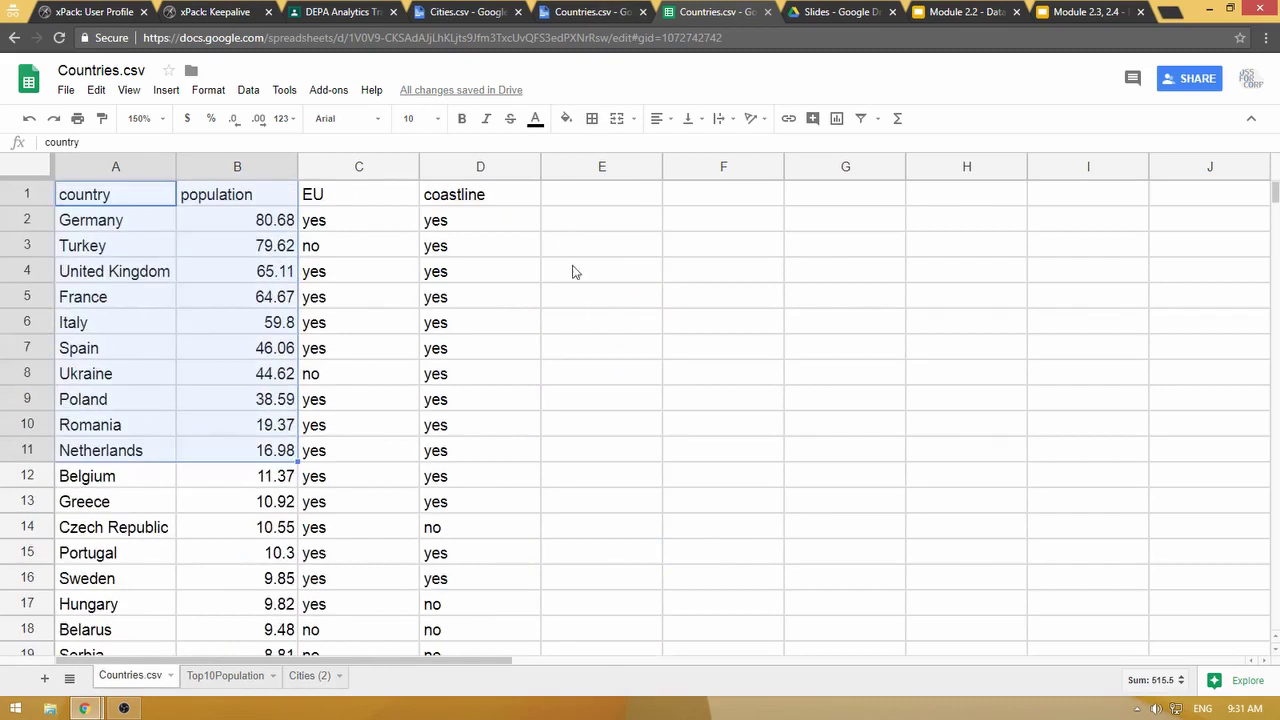
click(586, 203)
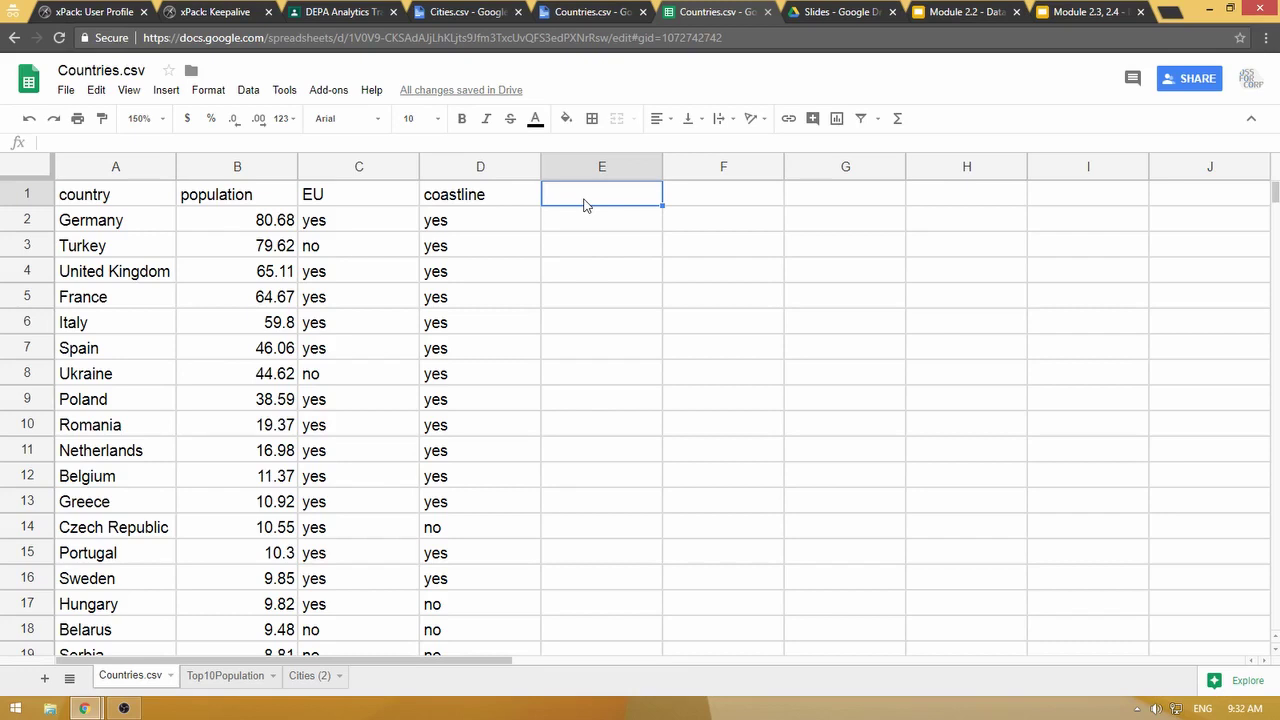
text(A)
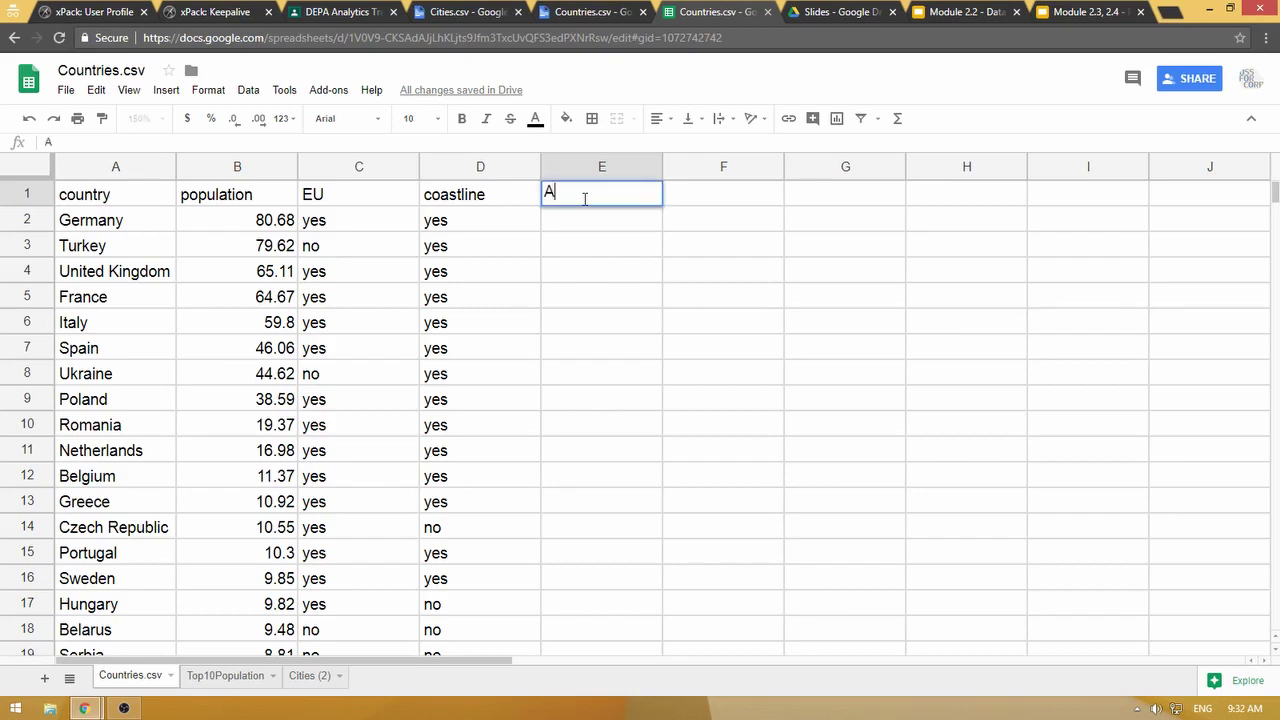
text(verage Temp)
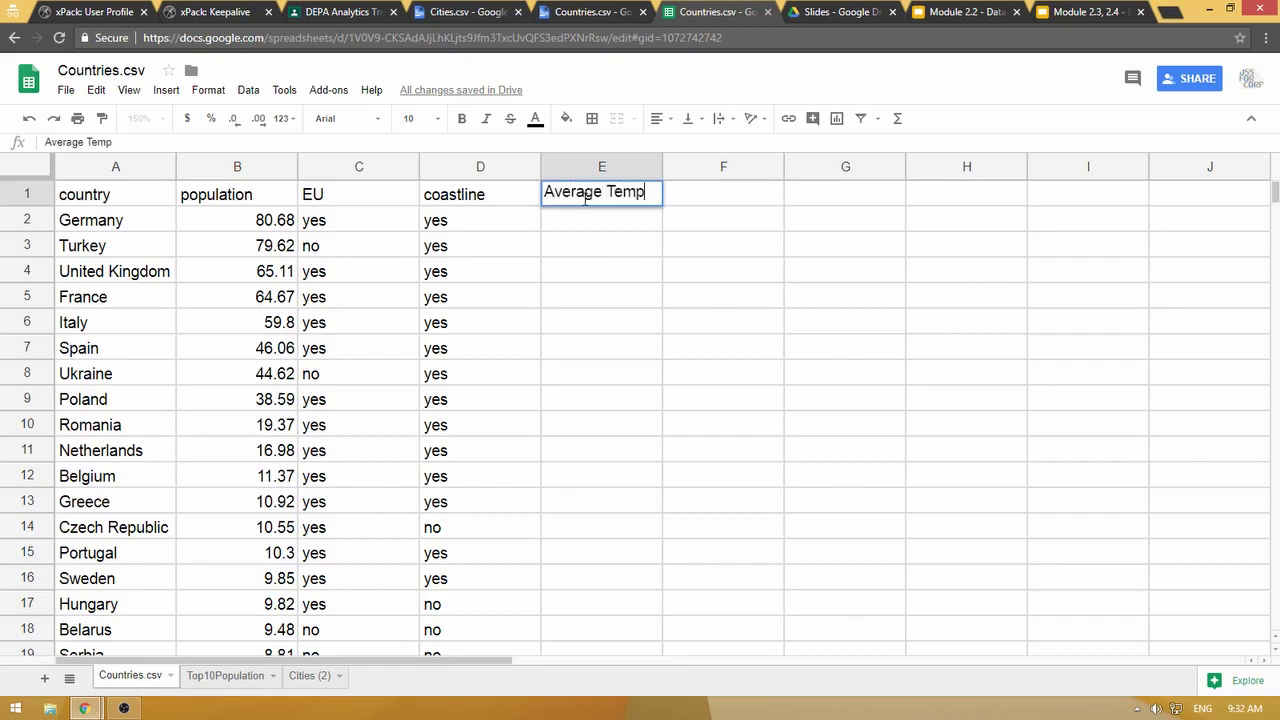
text(erature)
key(Return)
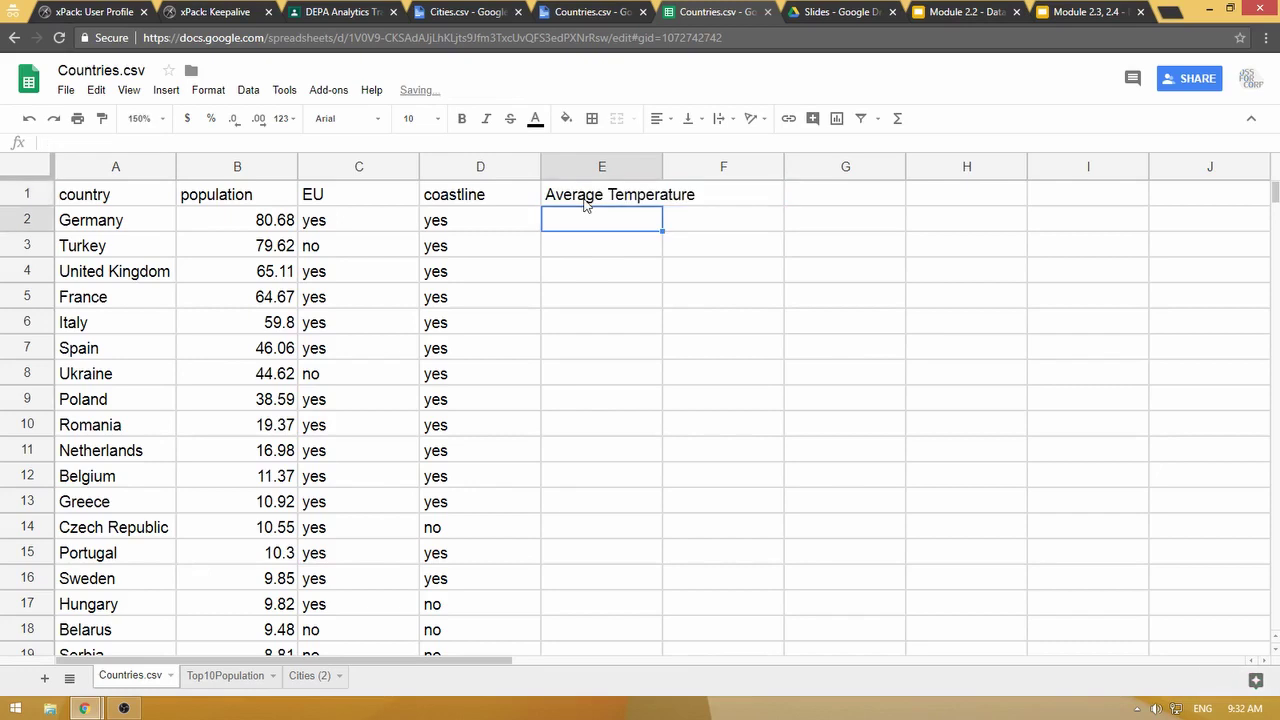
double_click(661, 166)
Look over the Cities (2) sheet's country and temperature columns, and return to cell E3 of the Countries.csv sheet
click(309, 675)
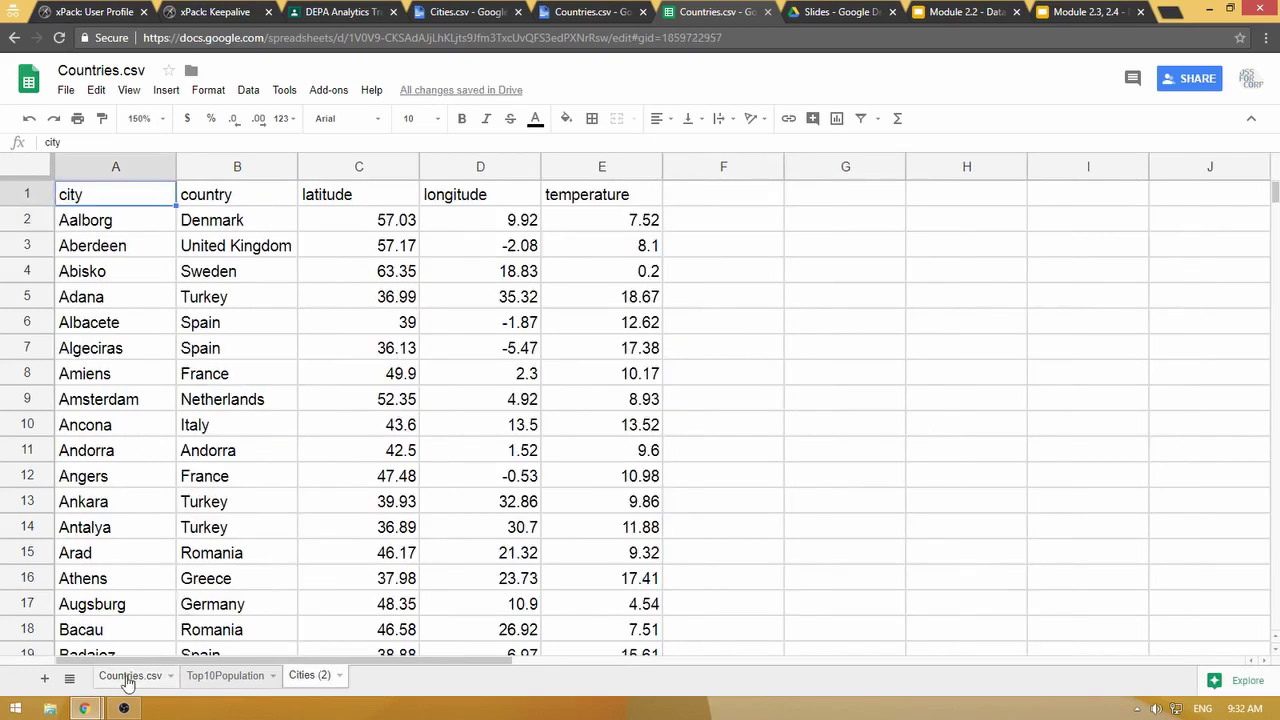
click(128, 678)
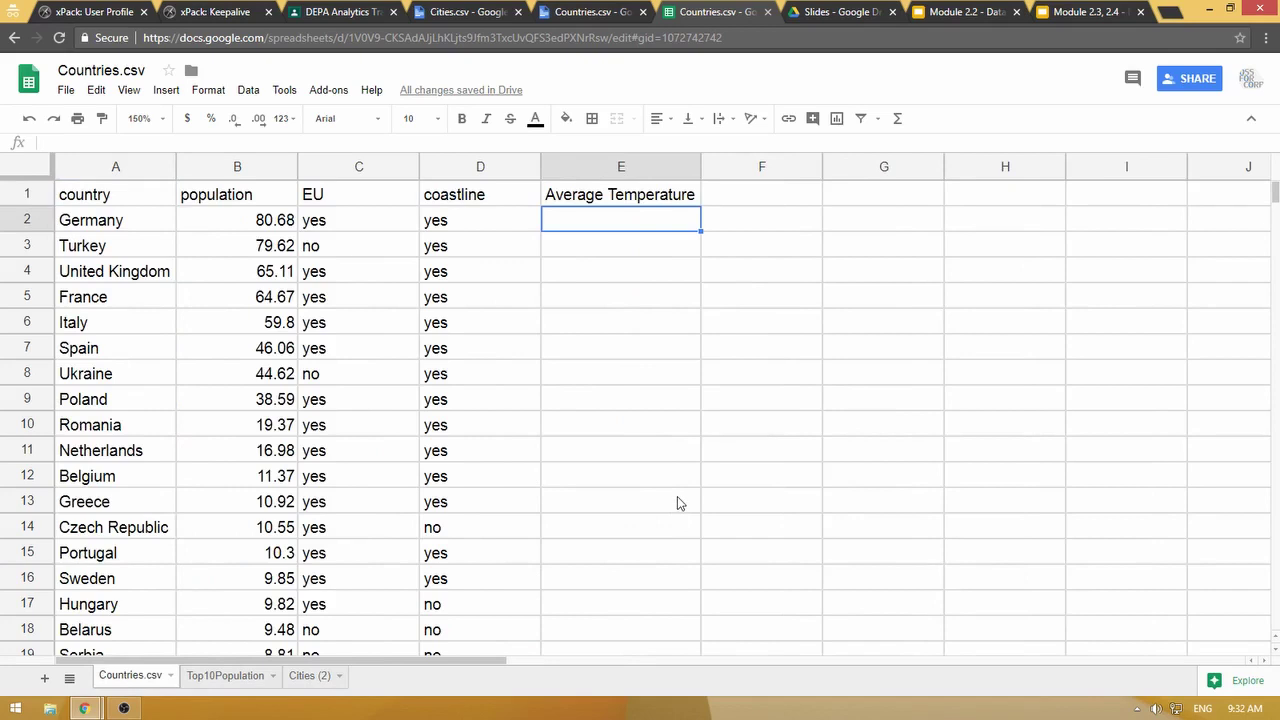
click(668, 254)
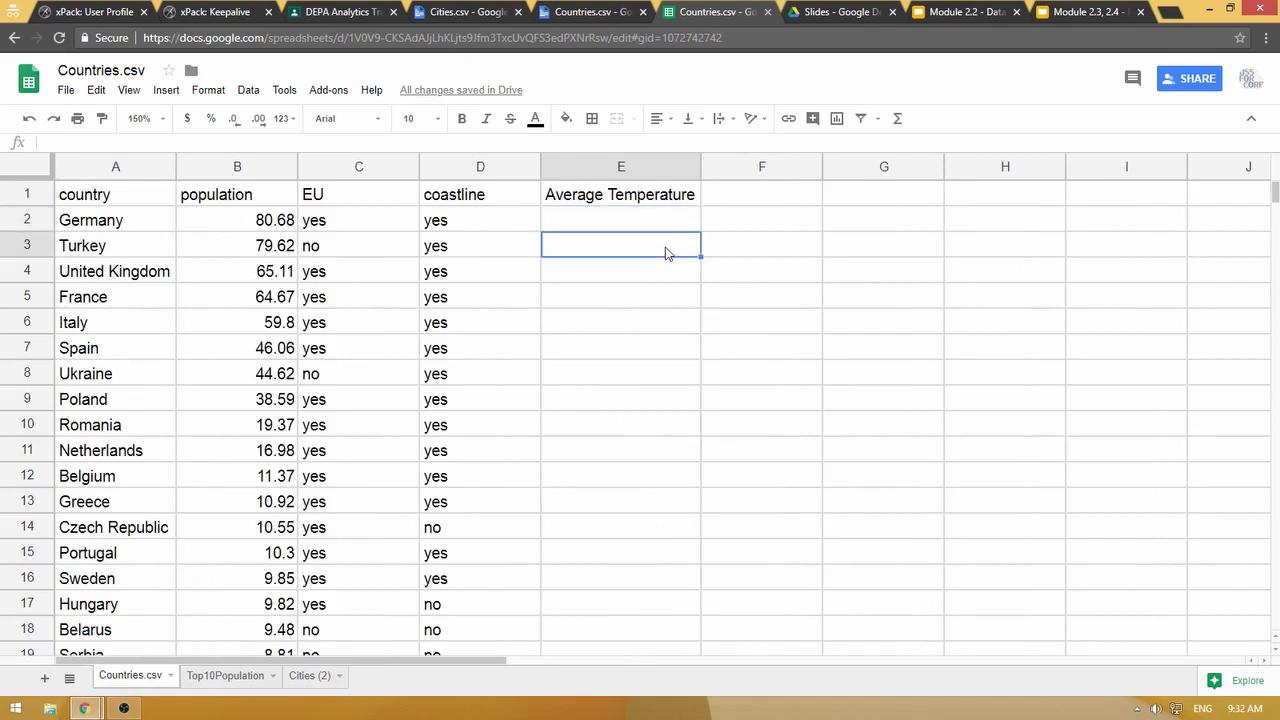
Begin an AVERAGEIF formula in cell E3 of the Countries.csv sheet, ready for its first argument
text(=ave)
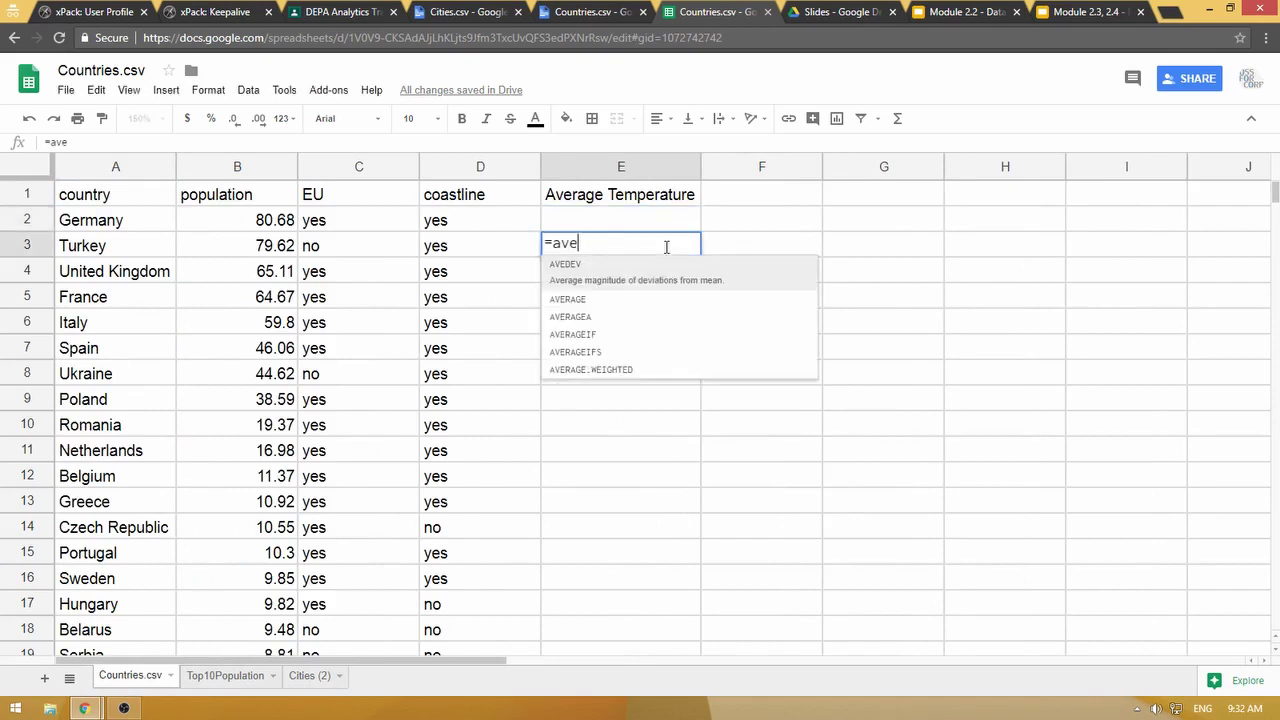
text(rageif()
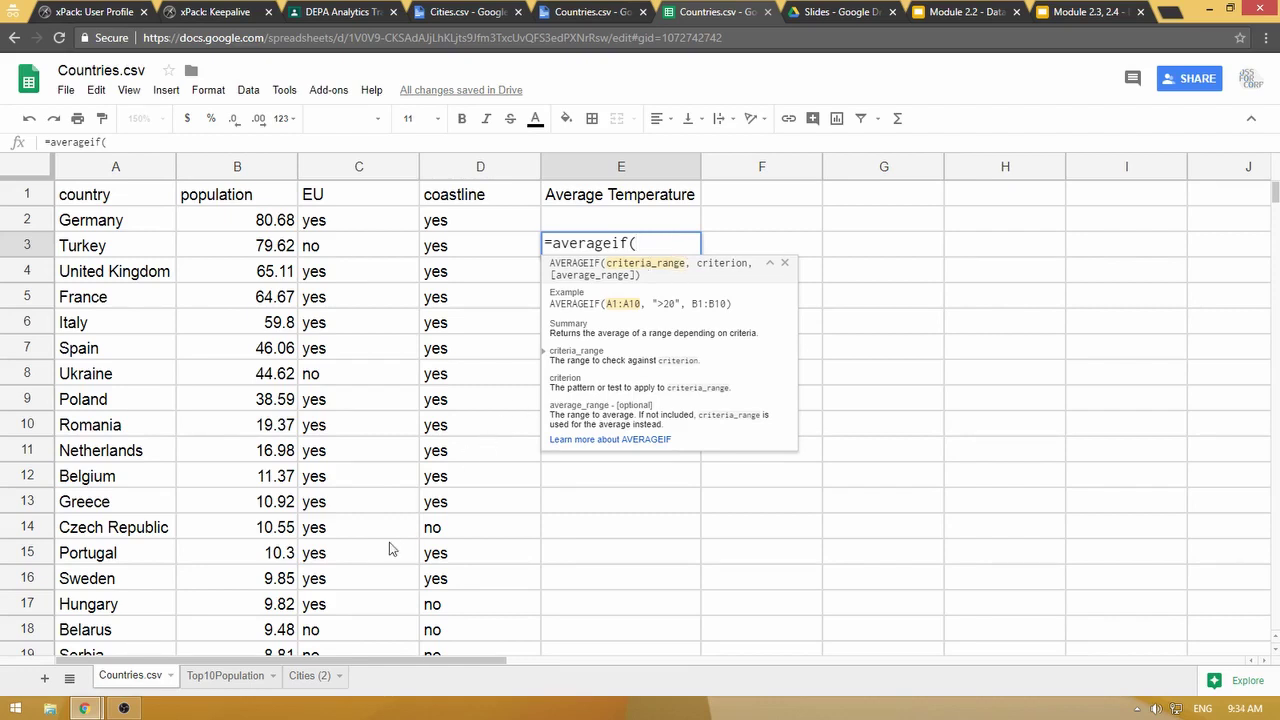
click(307, 677)
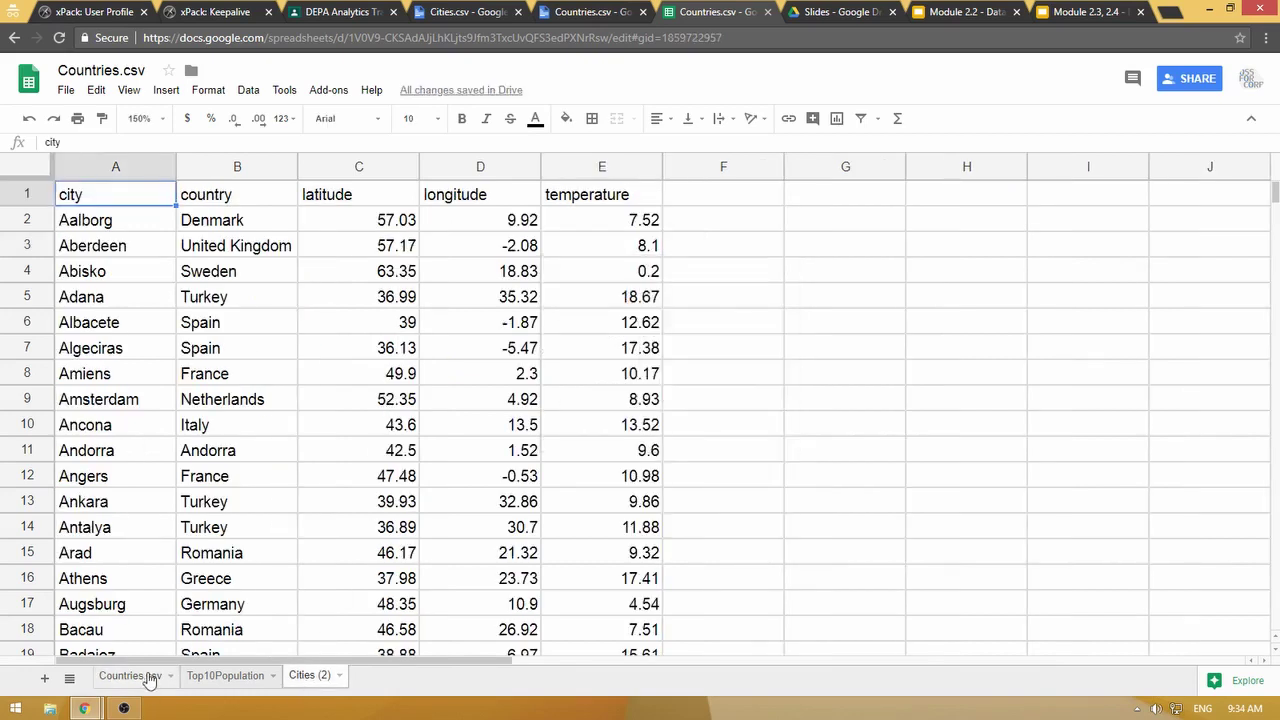
click(148, 678)
mouse_move(678, 246)
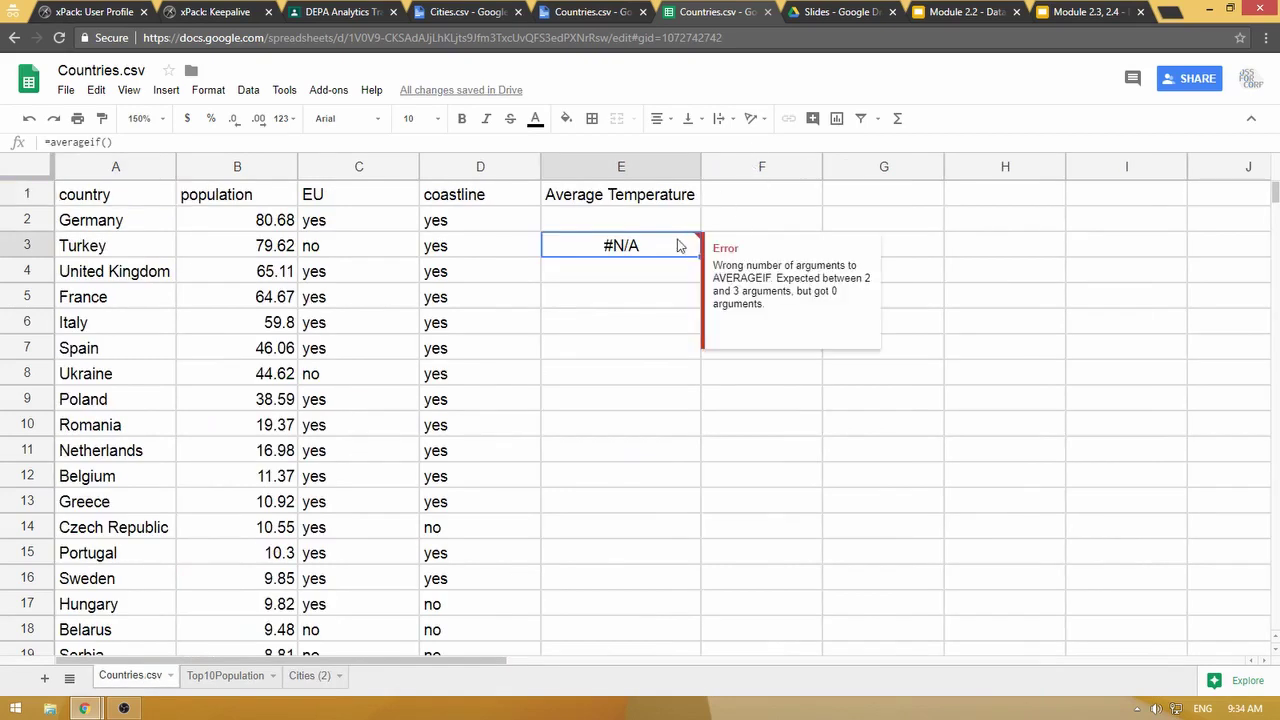
double_click(670, 250)
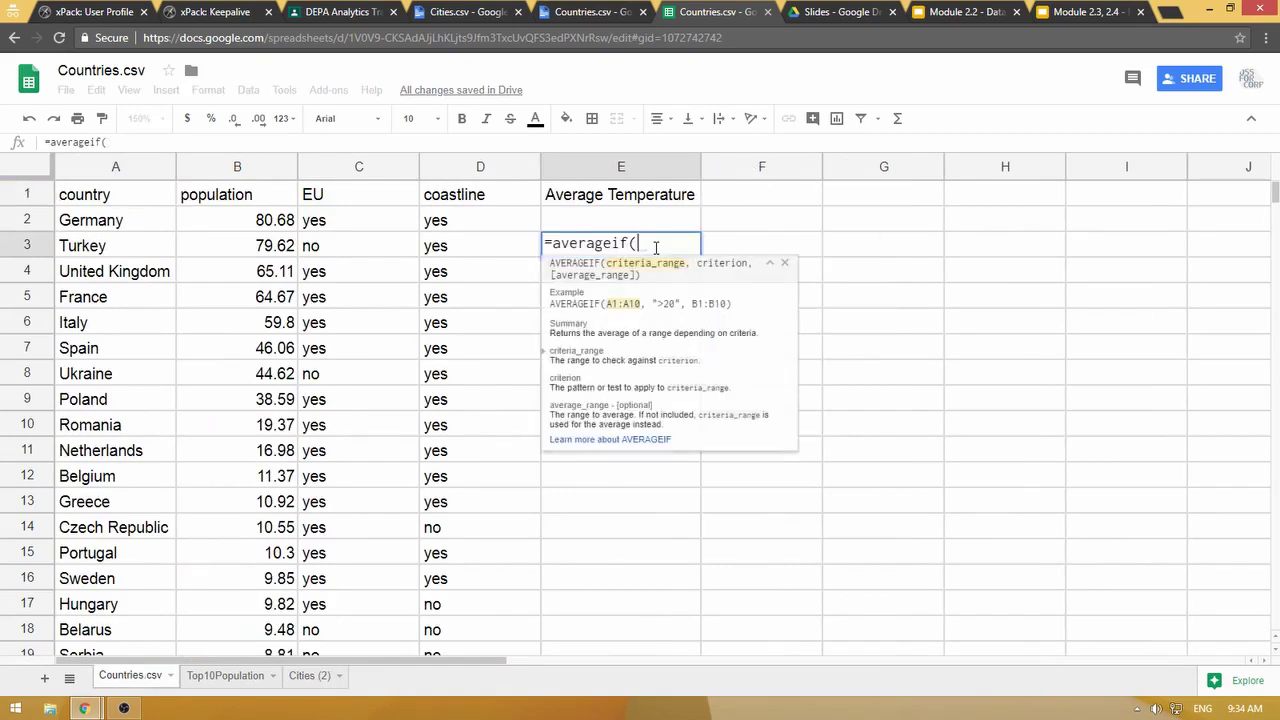
key(BackSpace)
key(BackSpace)
text(()
Set the AVERAGEIF criteria range to 'Cities (2)'!B2:B214 and its criterion to cell A3 of the Countries.csv sheet
click(328, 680)
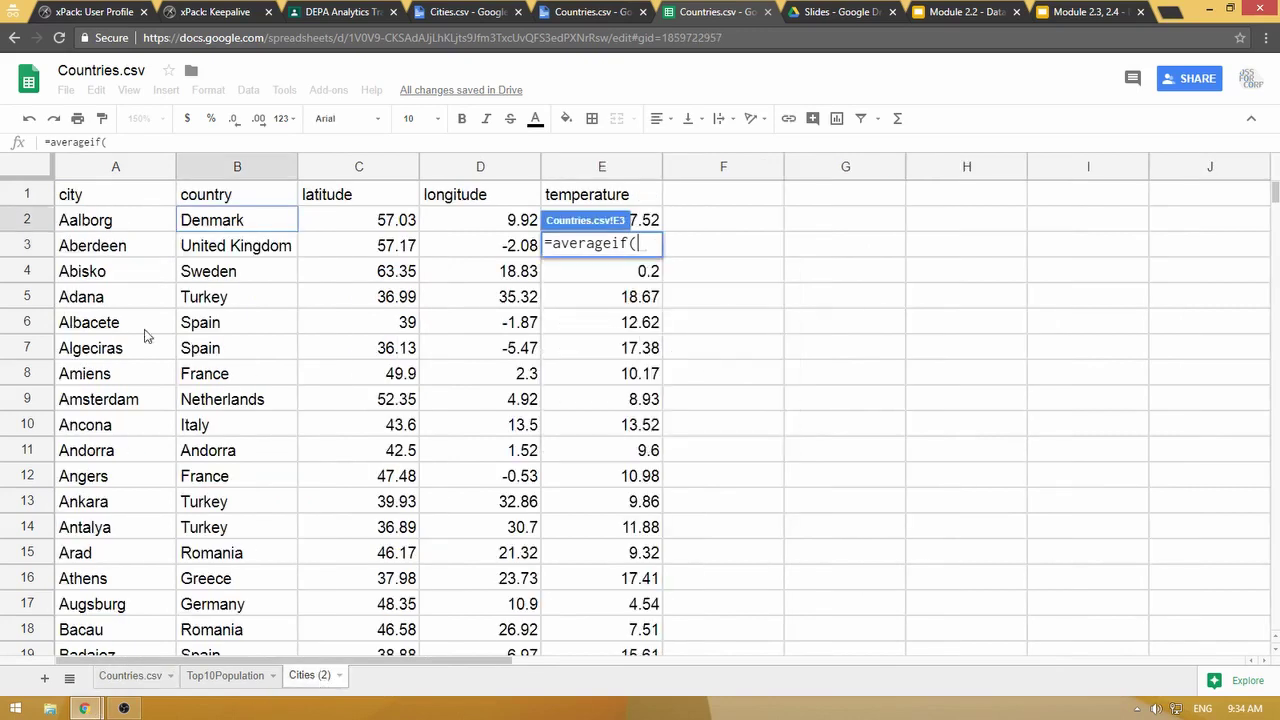
click(205, 224)
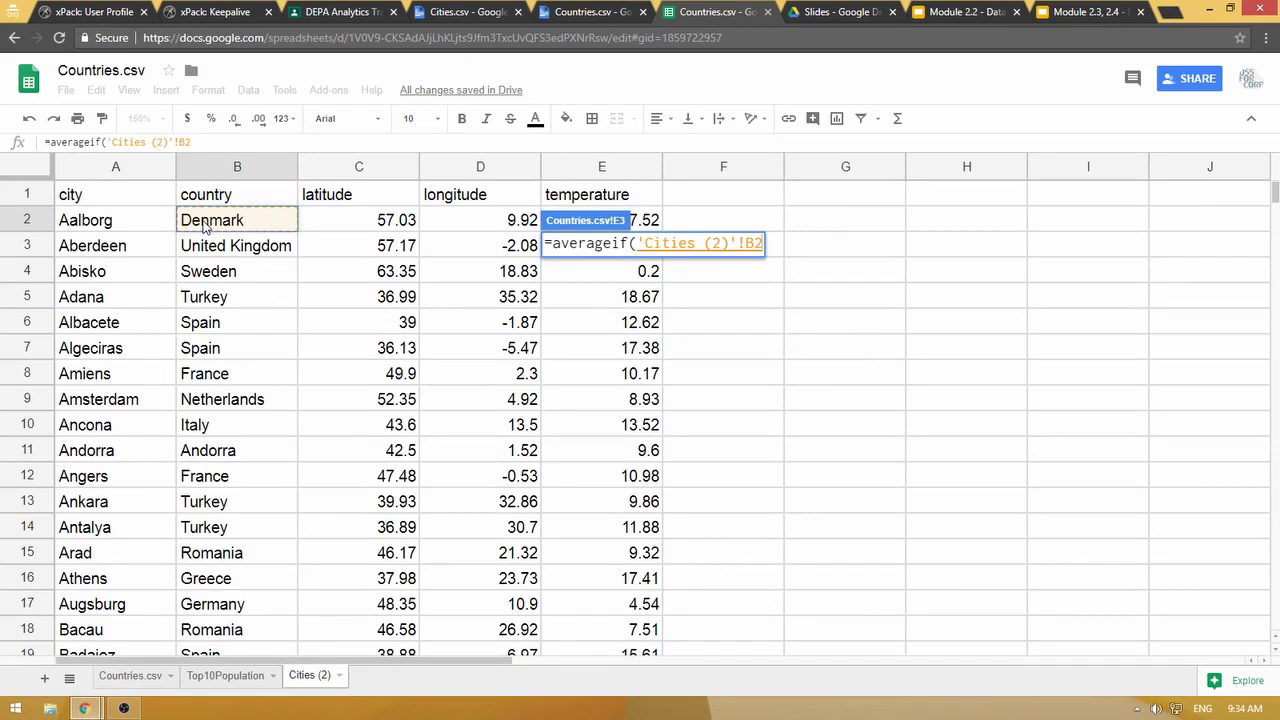
key(ctrl+shift+Down)
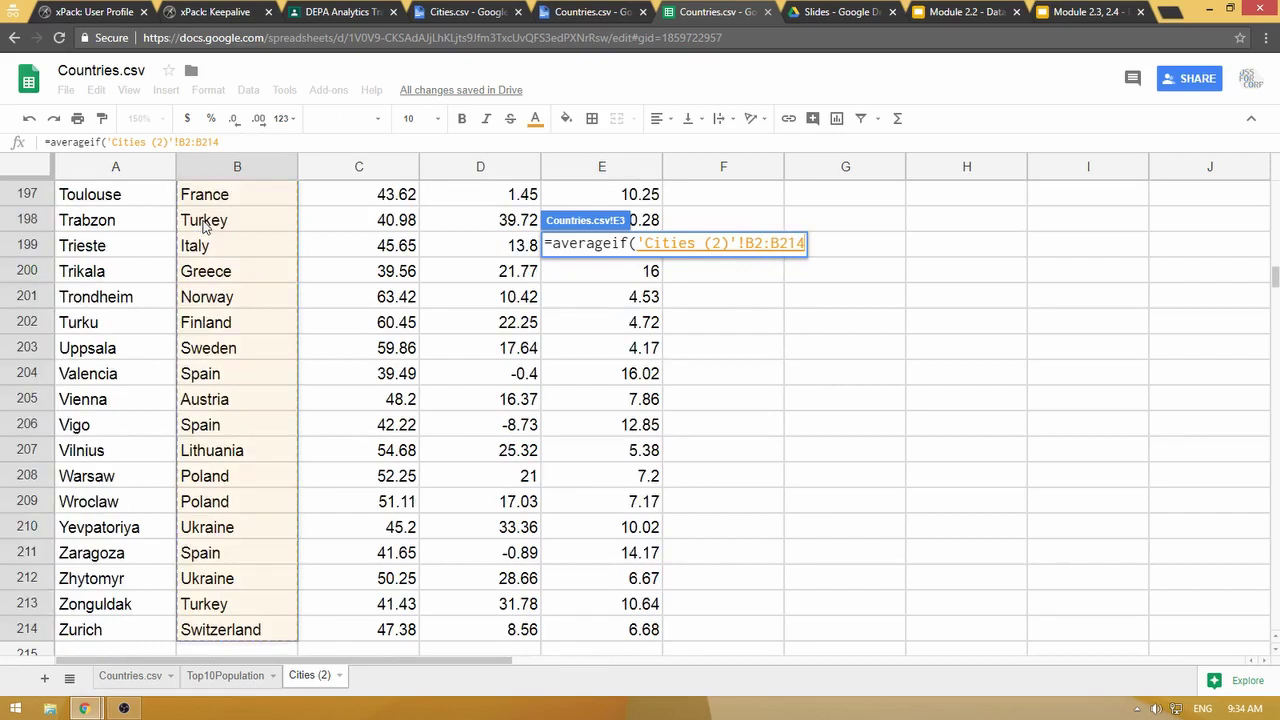
text(,)
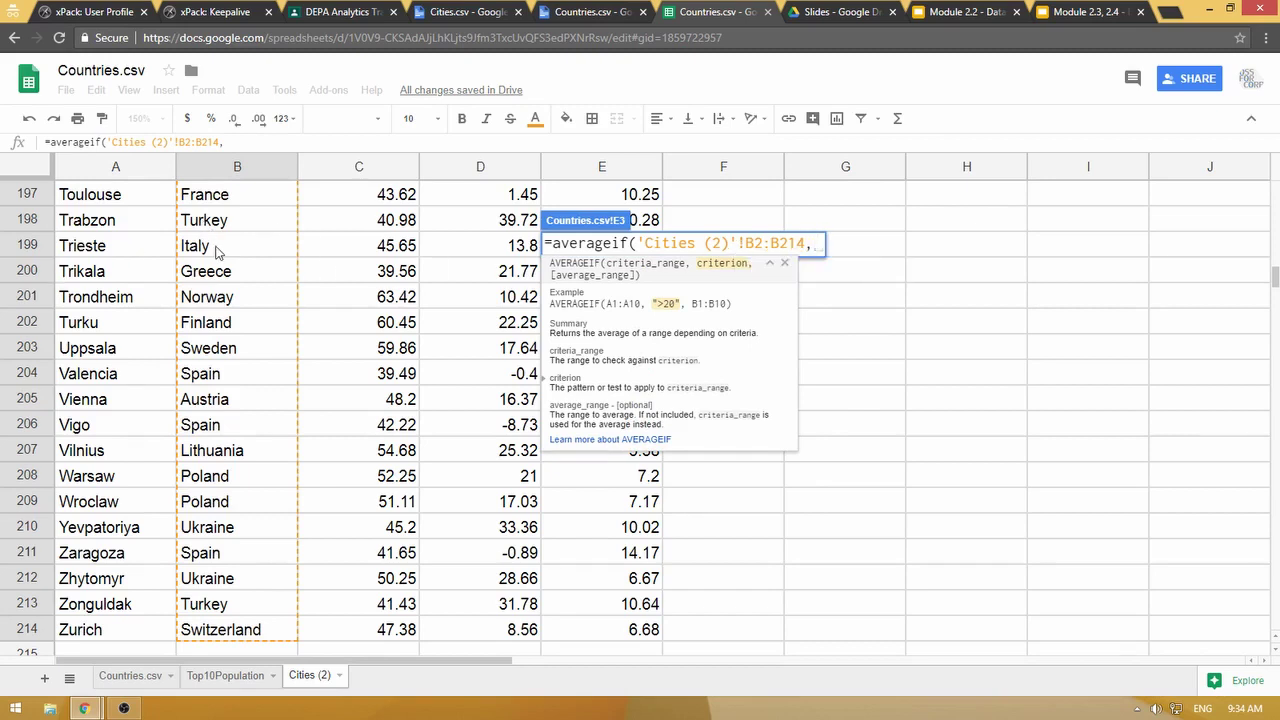
click(120, 680)
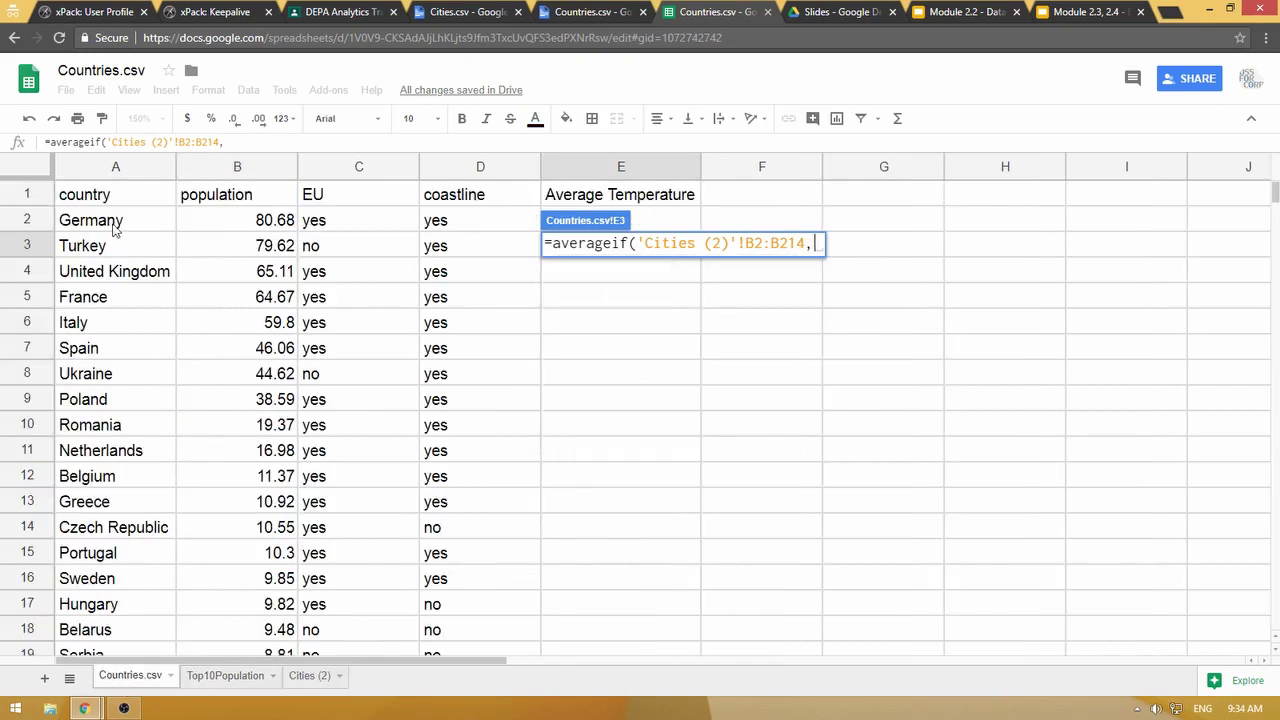
click(110, 251)
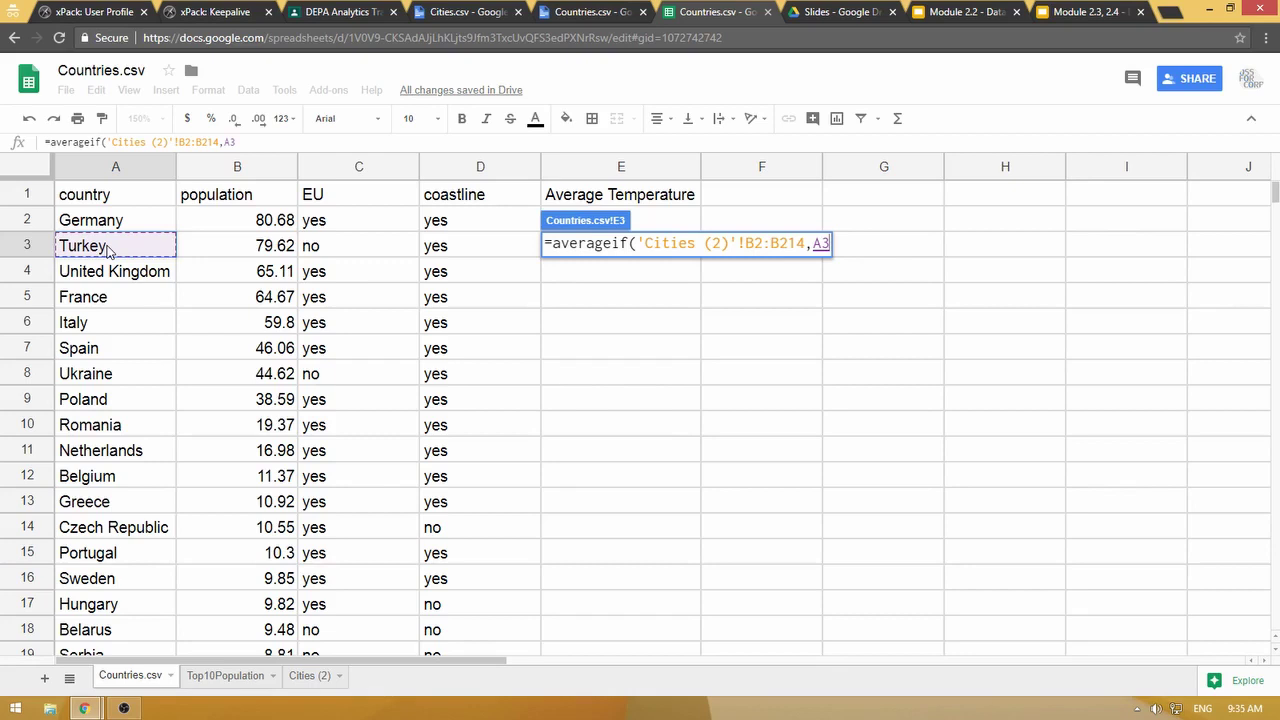
text(,)
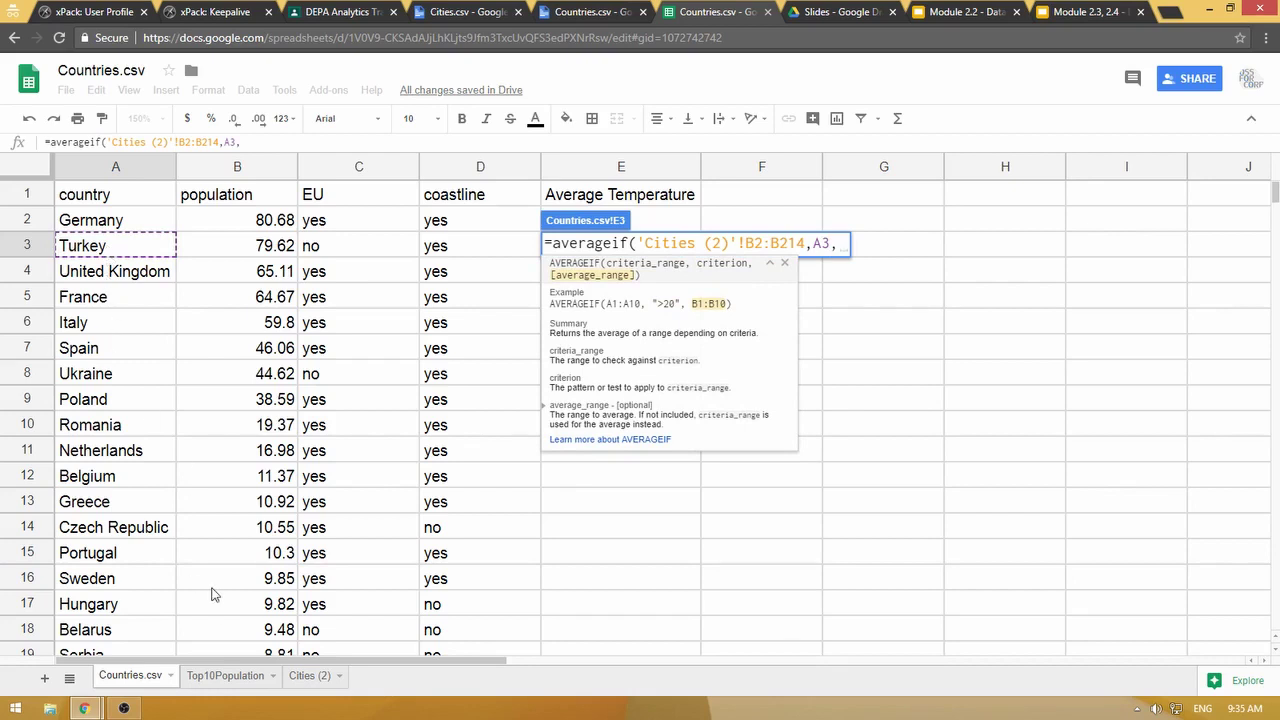
Set the average range to 'Cities (2)'!E2:E214 and enter the completed AVERAGEIF formula in cell E3
click(312, 677)
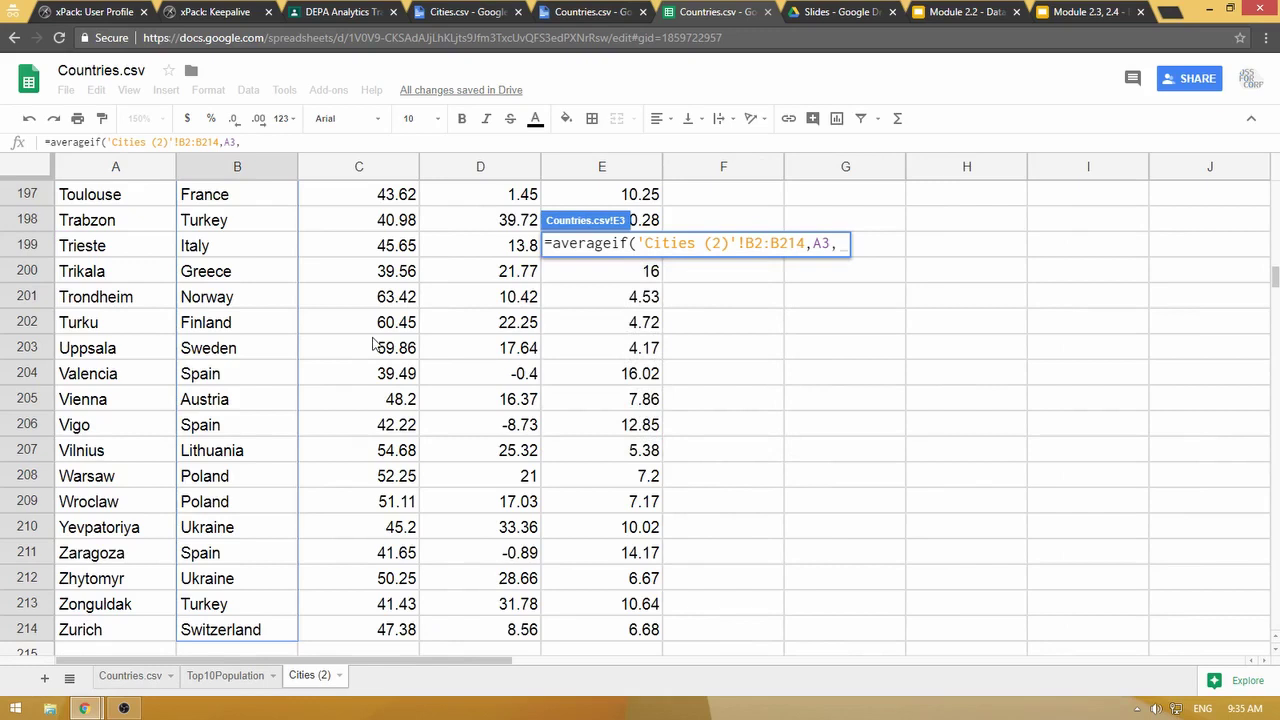
drag(1274, 279, 1268, 165)
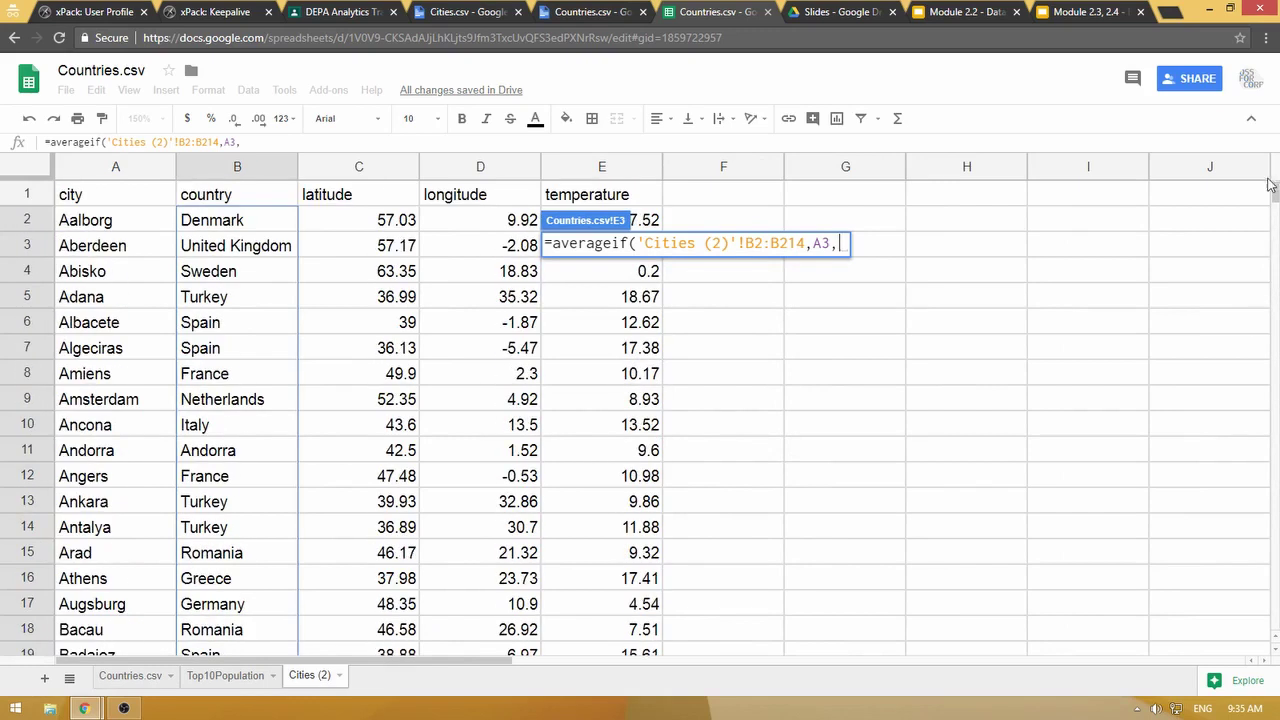
click(657, 222)
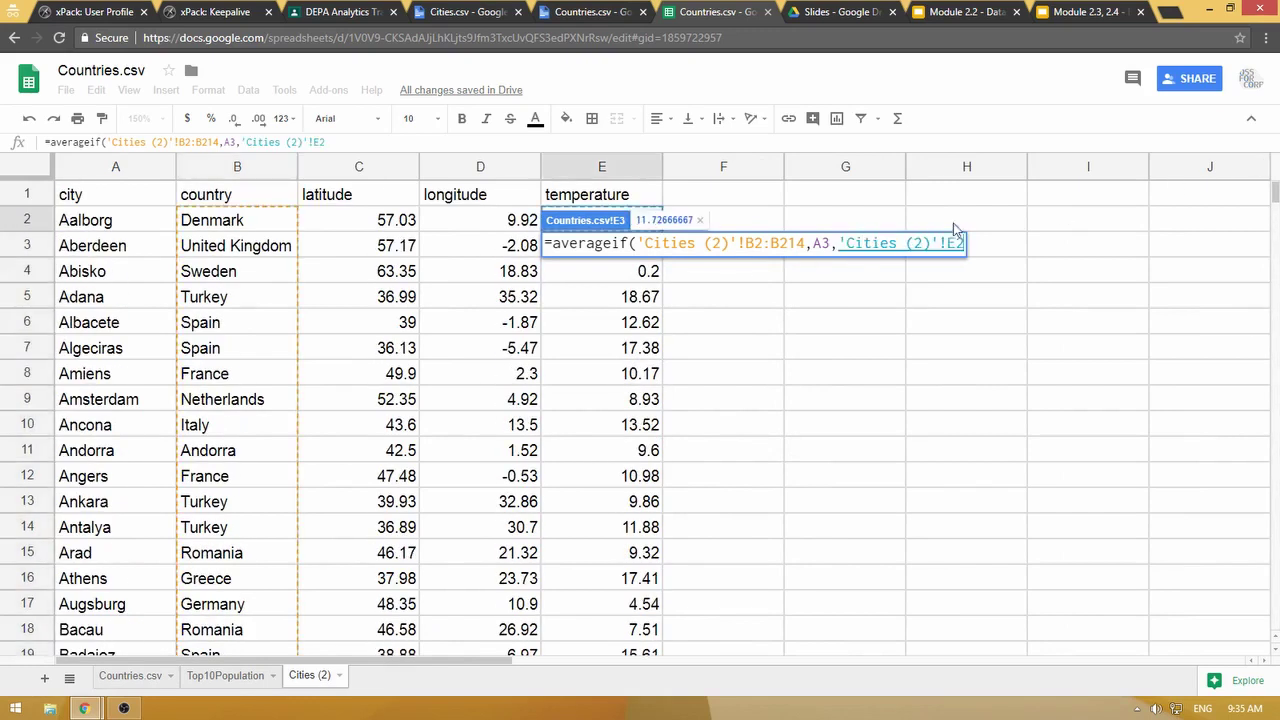
key(Left)
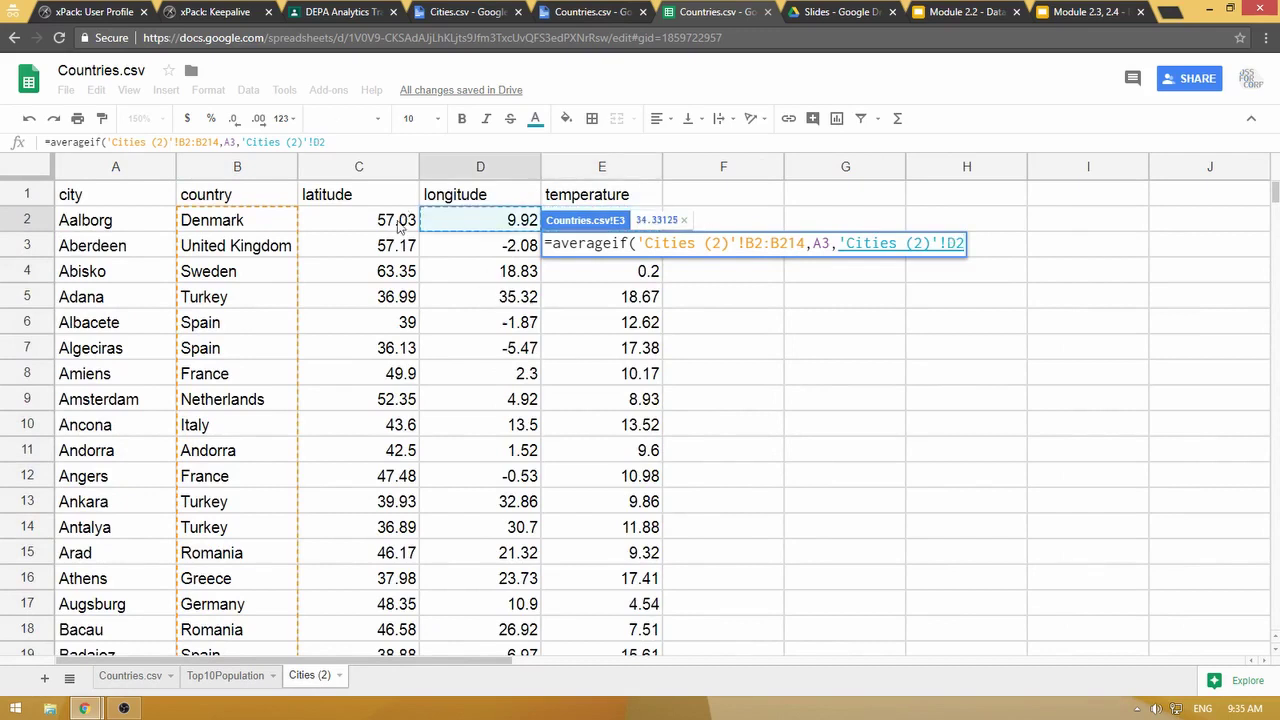
key(Left)
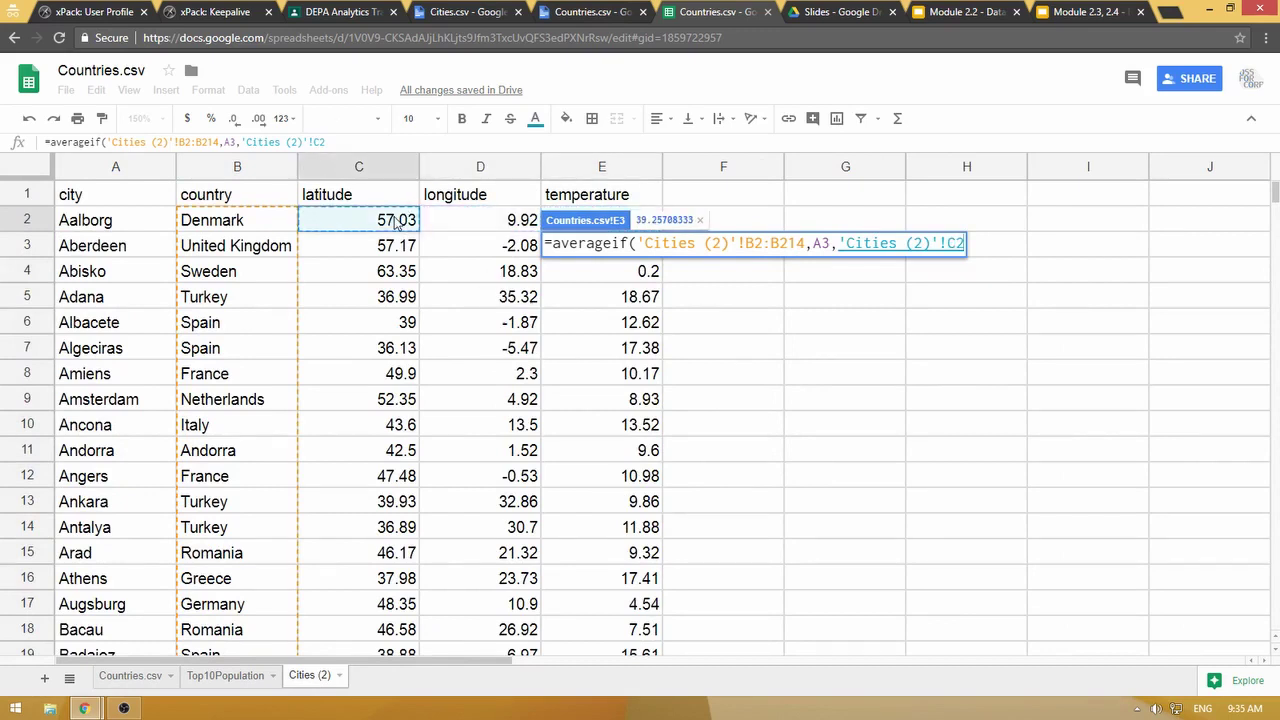
click(870, 218)
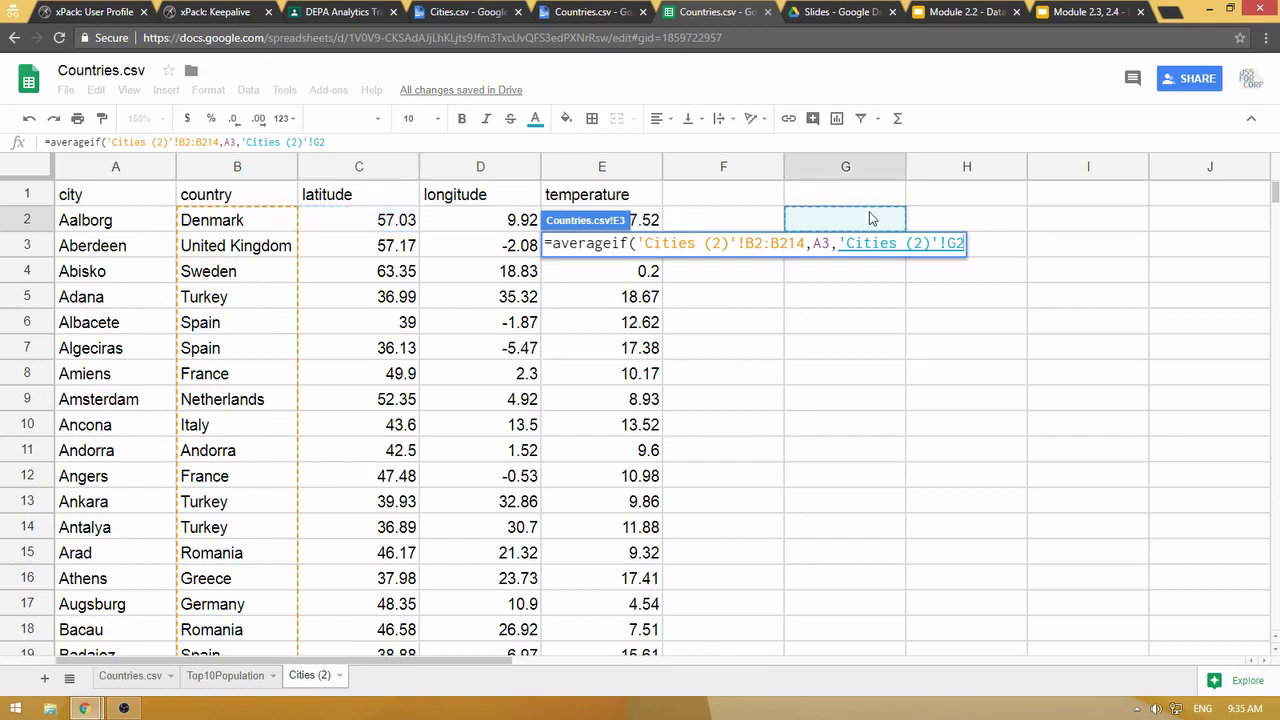
key(Left)
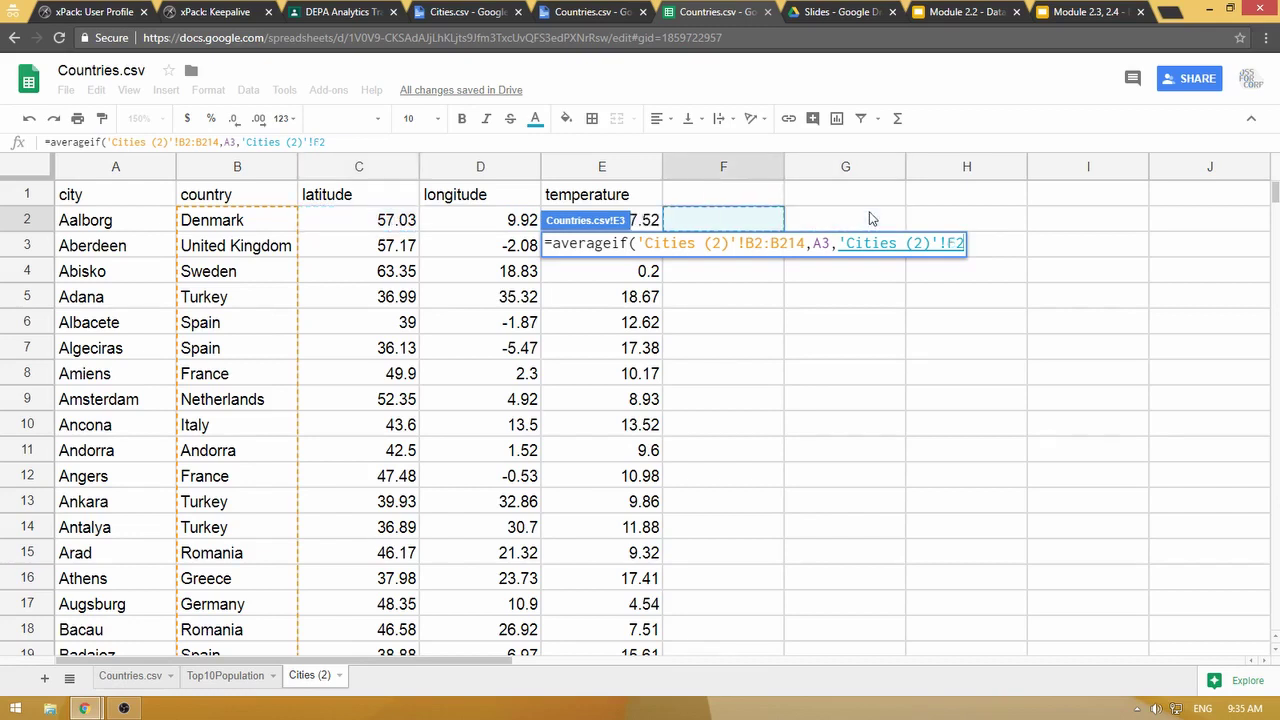
key(Left)
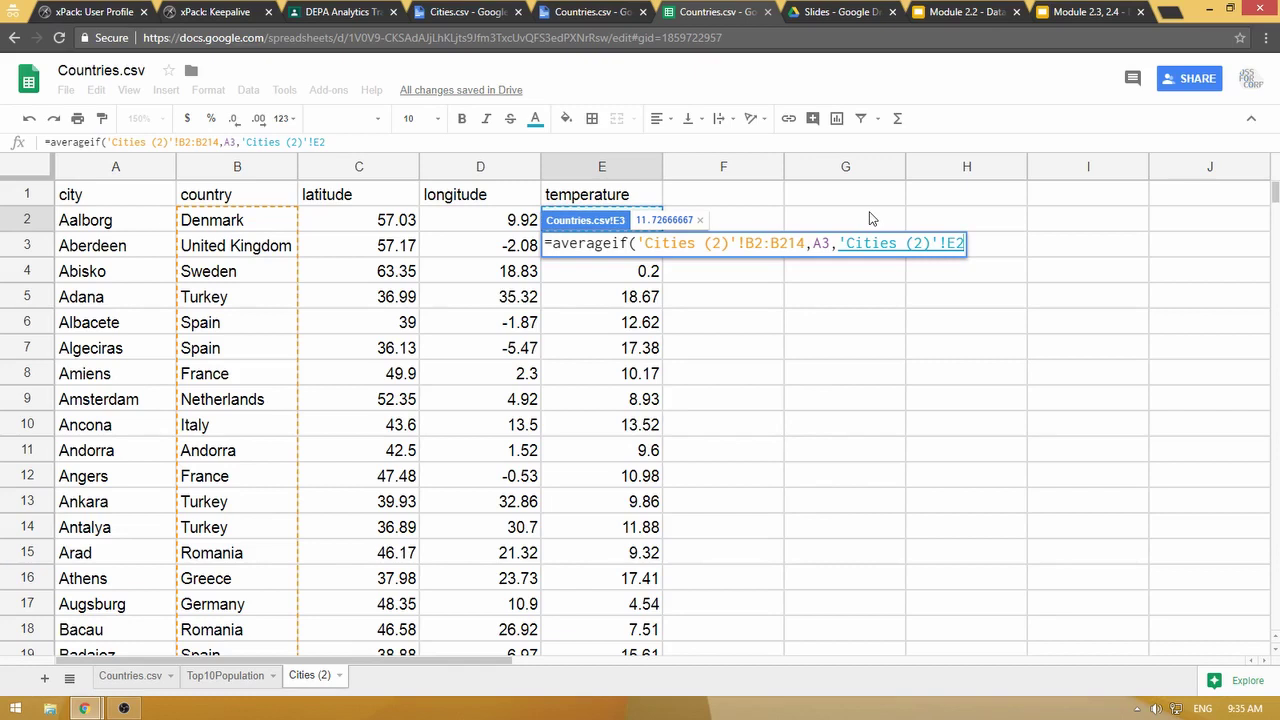
key(ctrl+shift+Down)
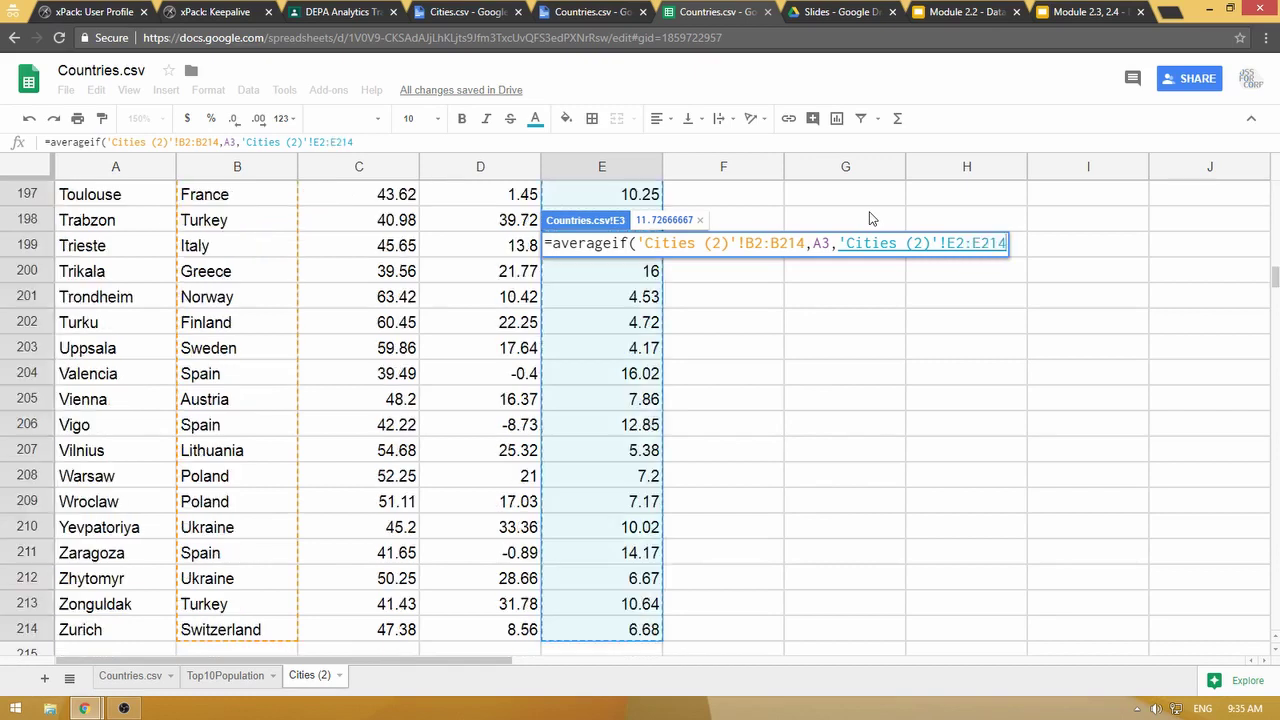
text())
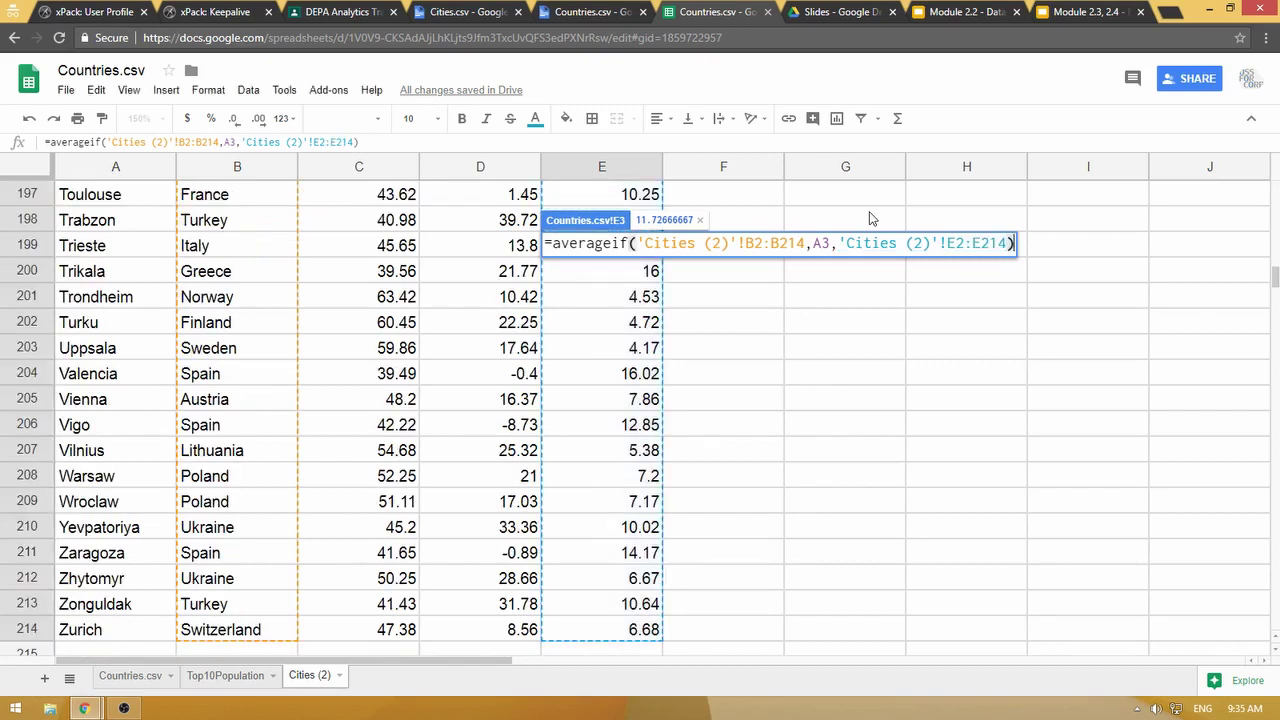
key(super+plus)
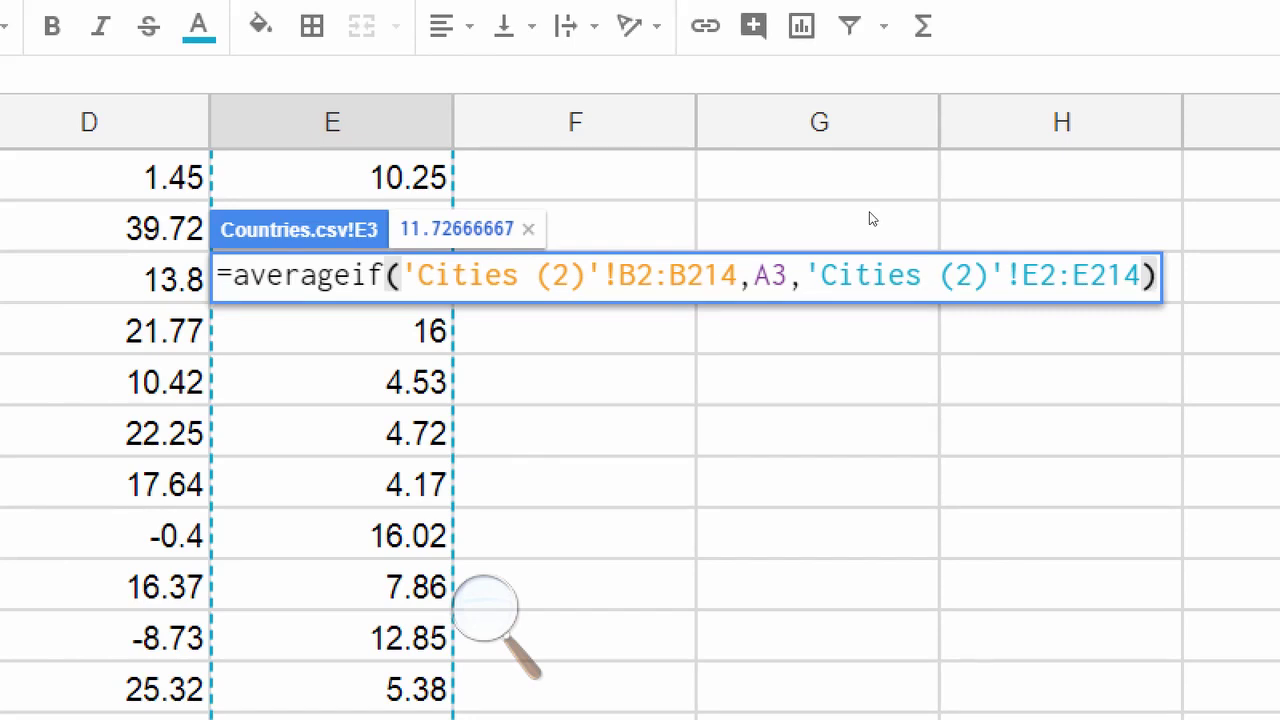
key(Return)
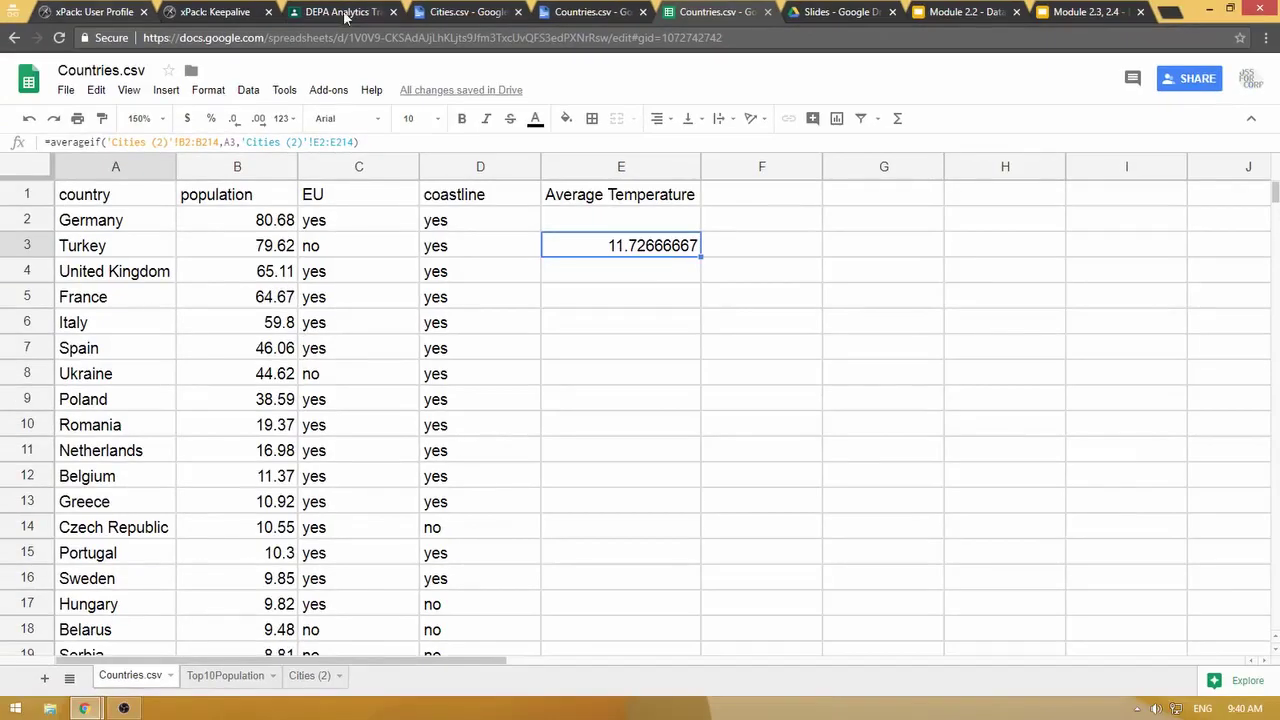
Copy the average temperature formula from cell E3 to every country row, E2 through E43
click(634, 248)
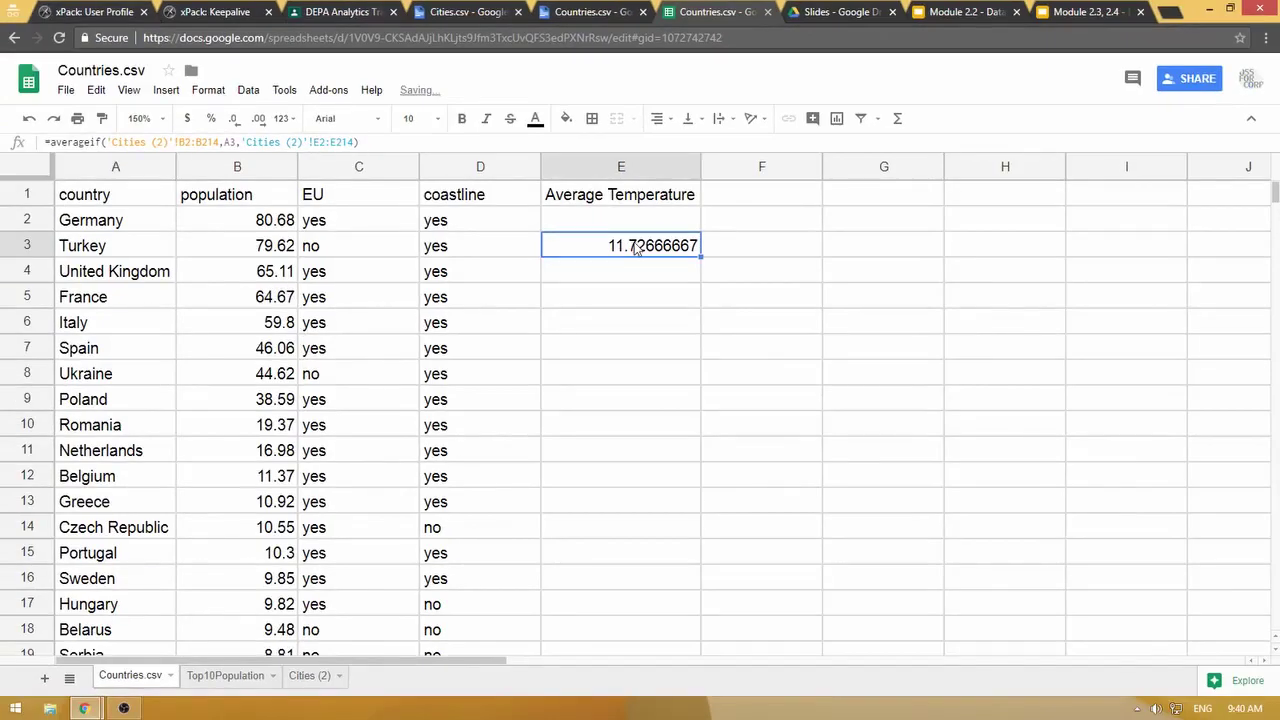
key(ctrl+c)
click(644, 221)
key(shift+Down)
key(shift+Down)
key(shift+Down)
key(shift+Down)
key(shift+Down)
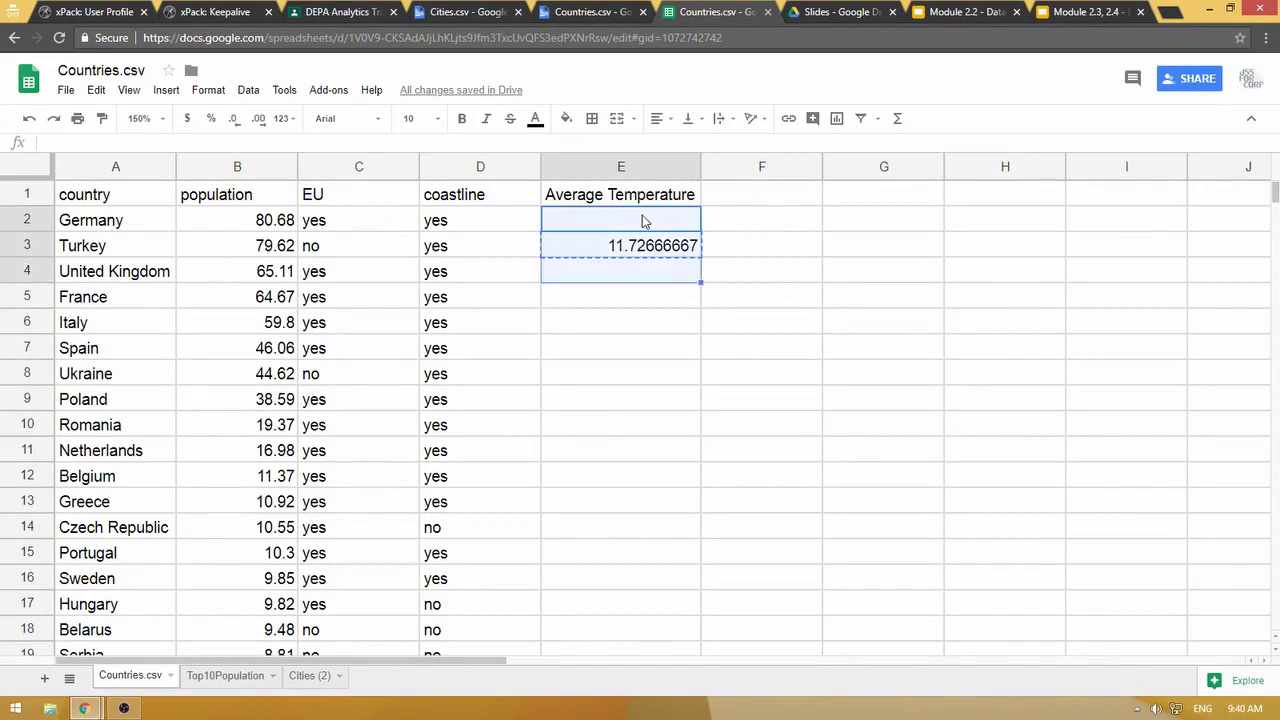
key(shift+Down)
key(shift+Down)
key(shift+Down)
key(shift+Down)
key(shift+Down)
key(shift+Down)
key(shift+Down)
key(shift+Down)
key(shift+Down)
key(shift+Down)
key(shift+Down)
key(shift+Down)
key(shift+Down)
key(shift+Down)
key(shift+Down)
key(shift+Down)
key(shift+Down)
key(shift+Down)
key(shift+Down)
key(shift+Down)
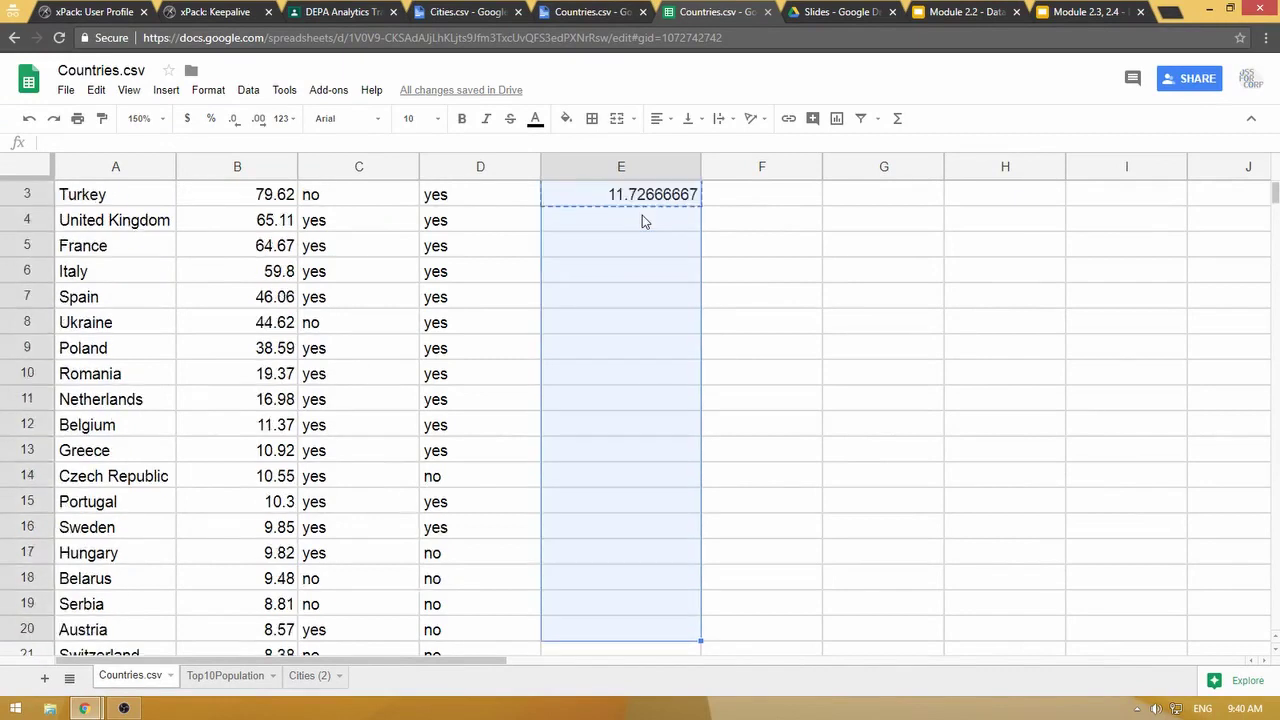
key(shift+Down)
key(shift+Down)
key(shift+Down)
key(shift+Down)
key(shift+Down)
key(shift+Down)
key(shift+Down)
key(shift+Down)
key(shift+Down)
key(shift+Down)
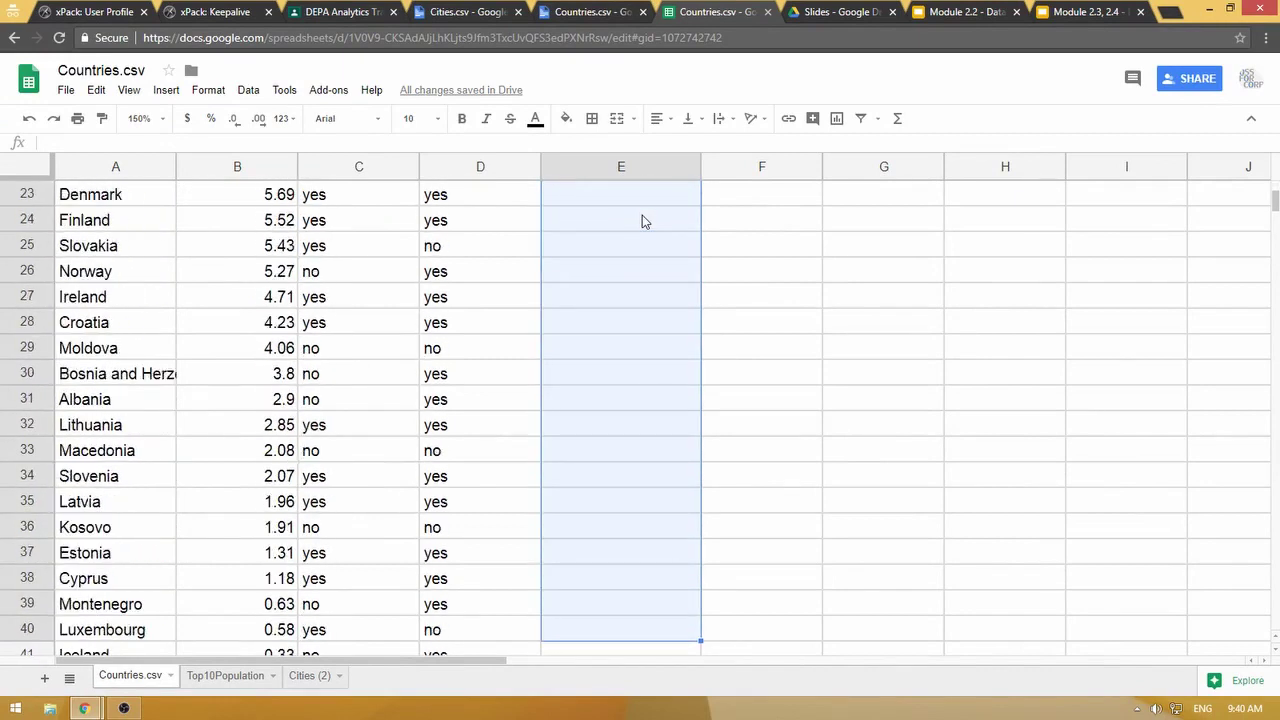
key(shift+Up)
key(shift+Up)
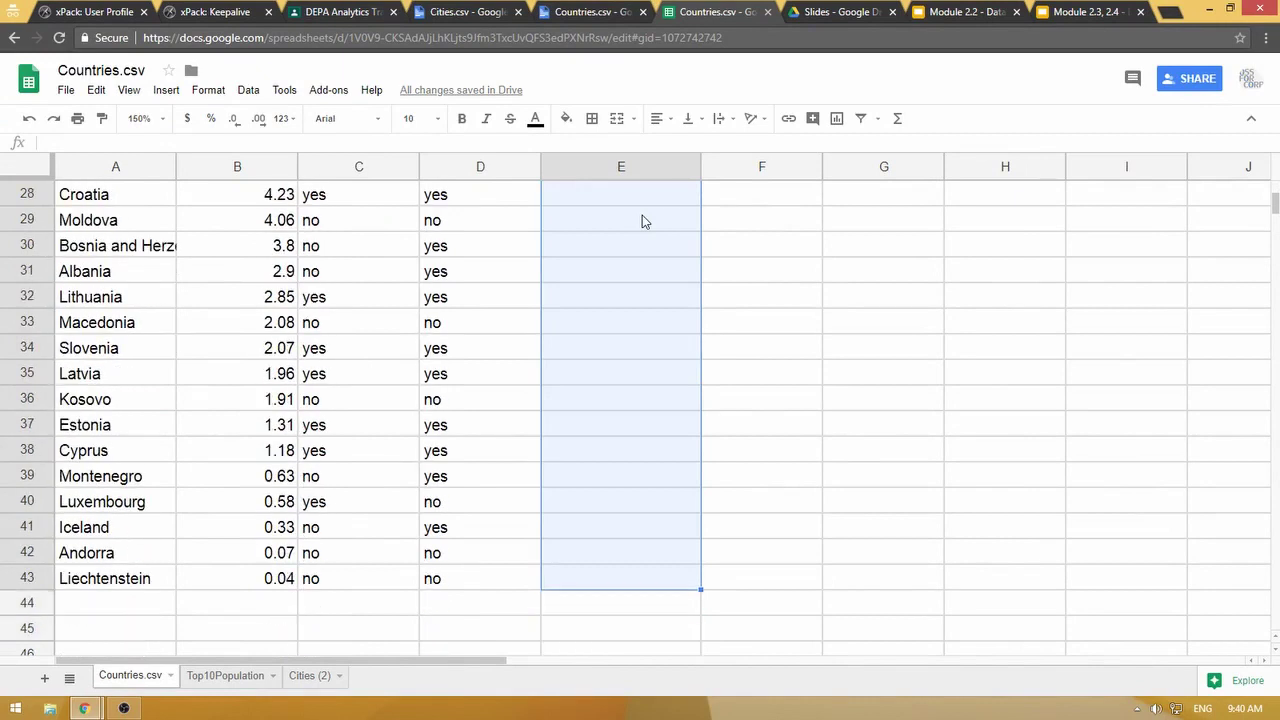
key(ctrl+v)
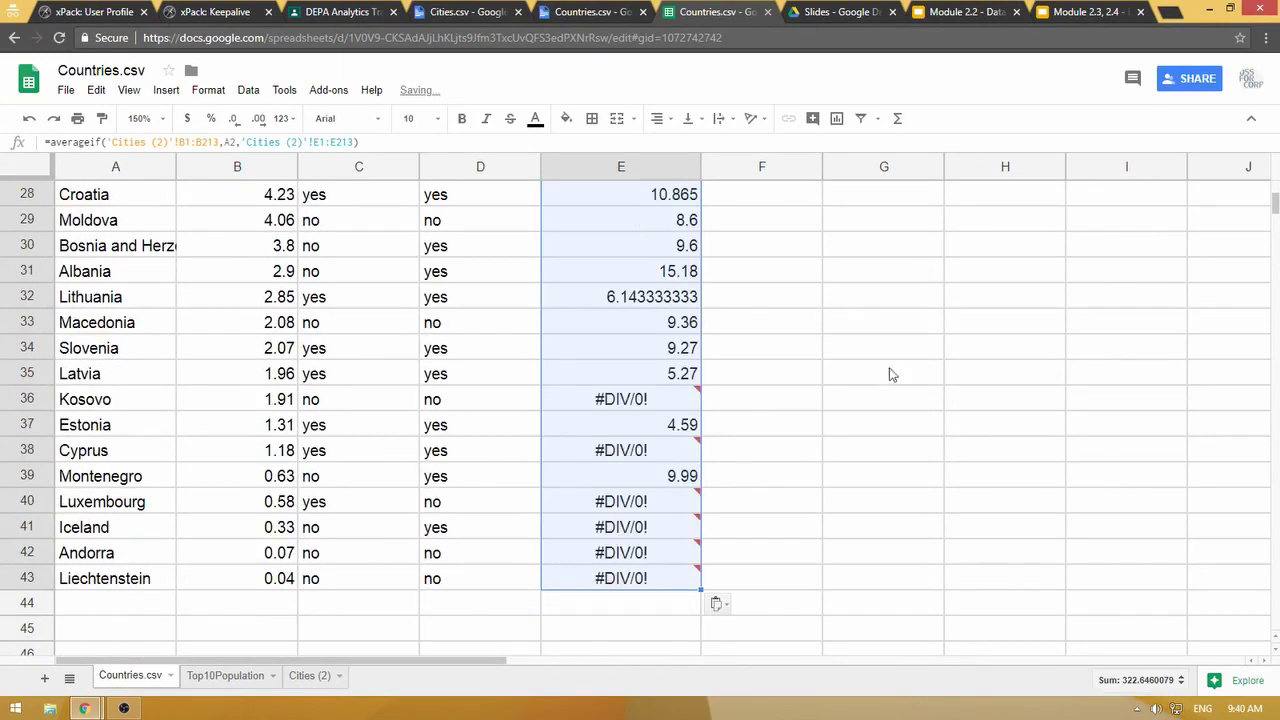
Check the cell ranges in the formulas of E3, E2 and E4 and look through the Average Temperature column
scroll(923, 473, up, 5)
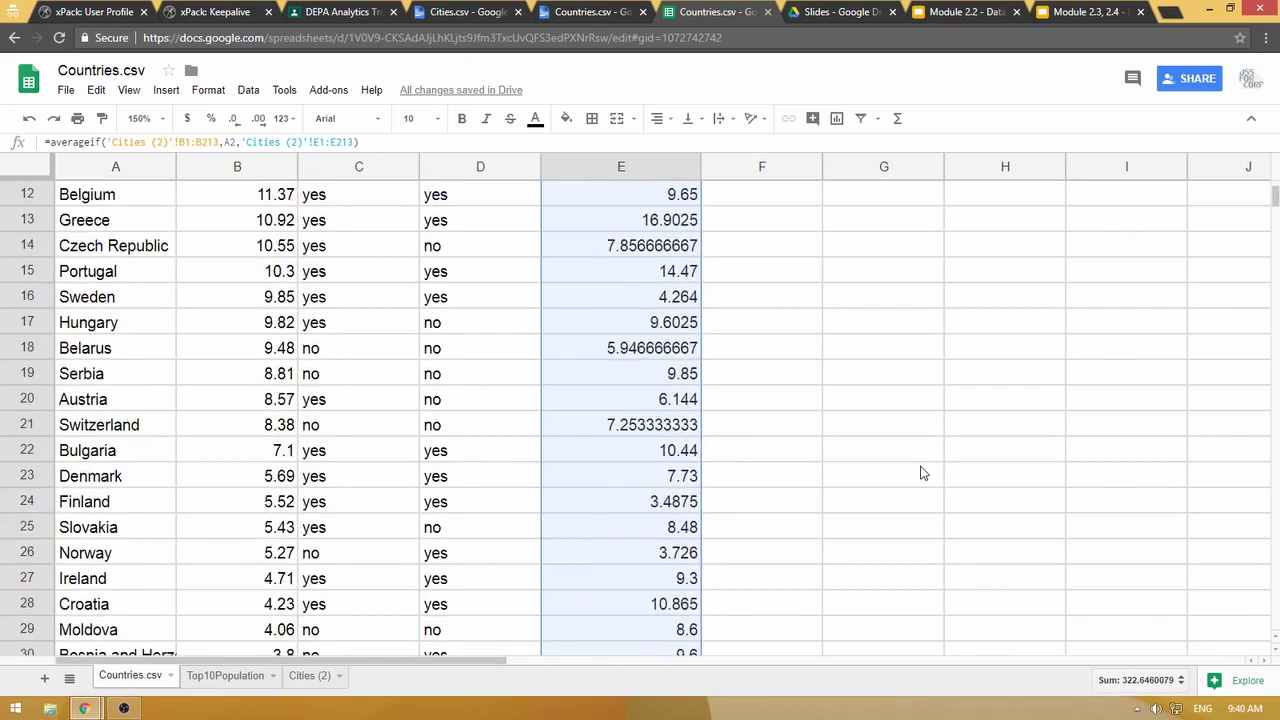
scroll(923, 473, up, 4)
click(648, 250)
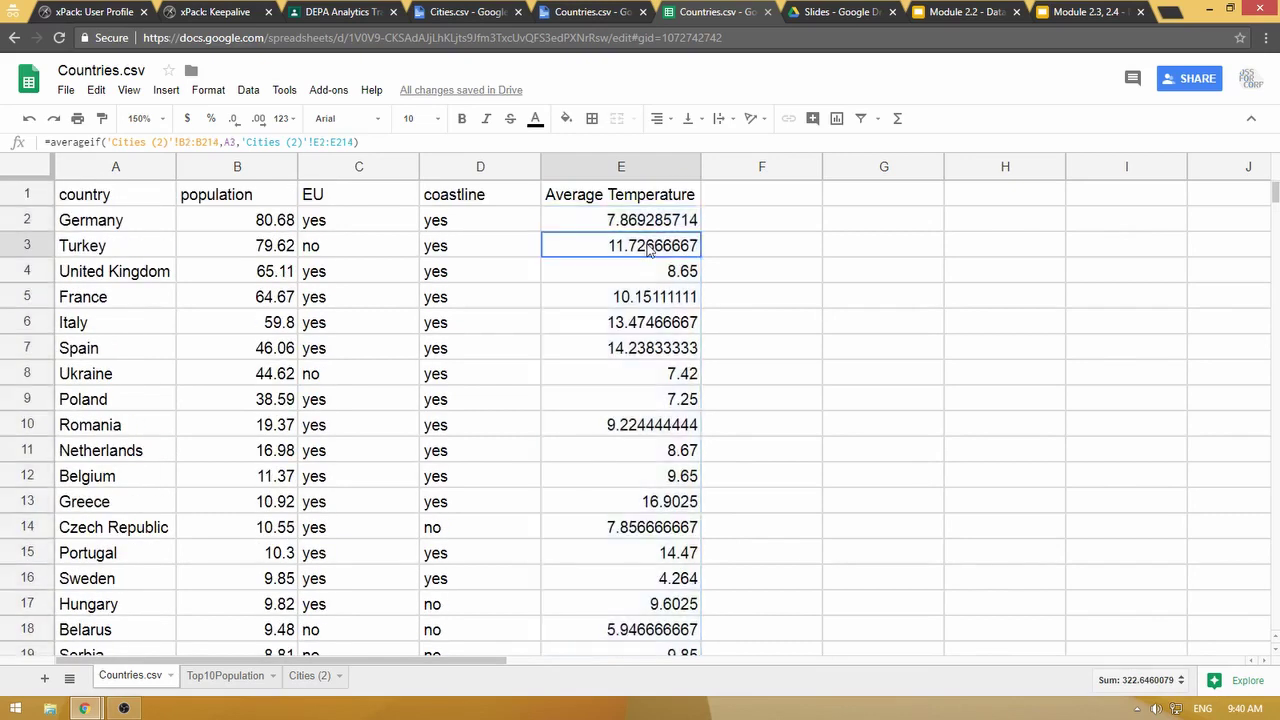
click(650, 228)
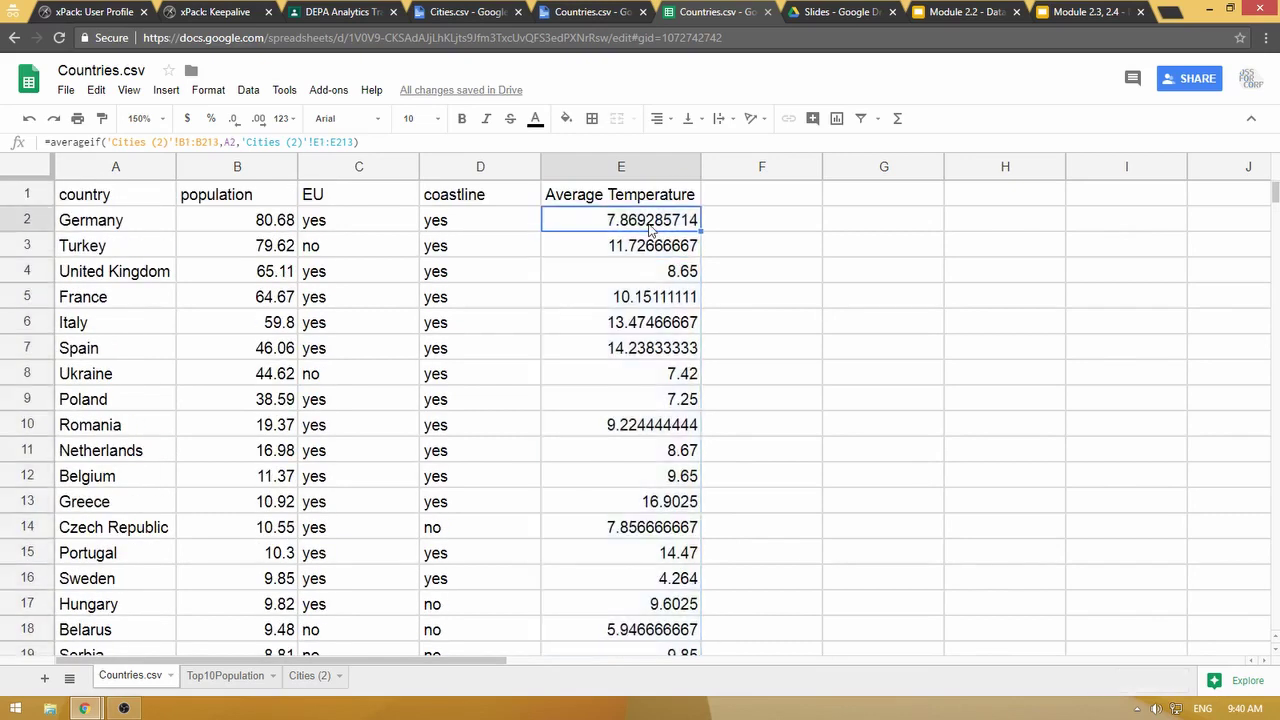
click(656, 271)
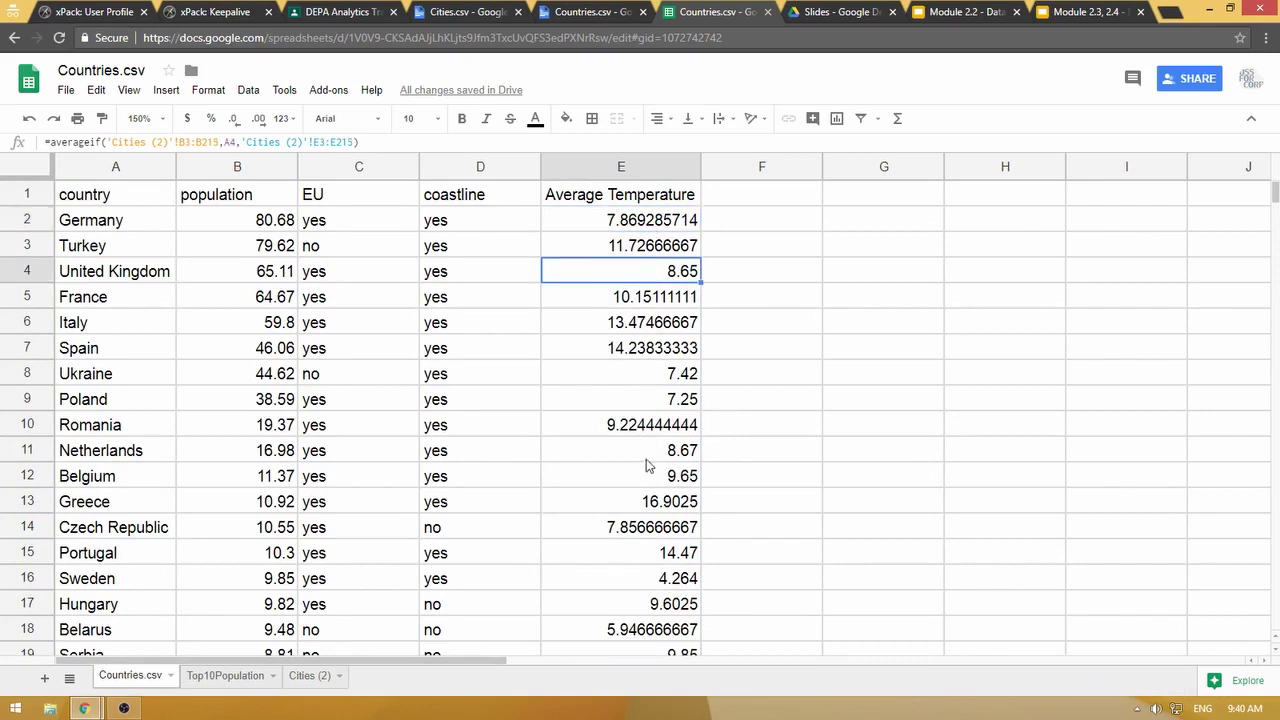
scroll(648, 472, down, 5)
scroll(646, 473, down, 3)
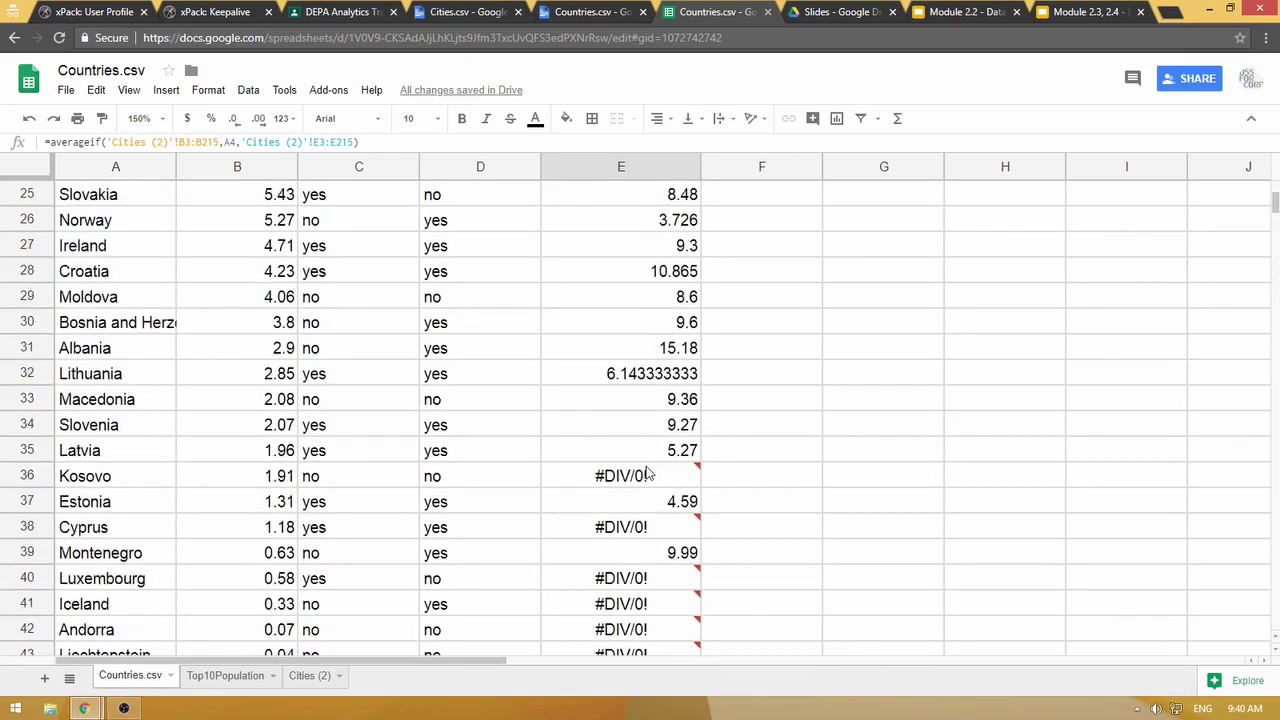
Inspect the AVERAGEIF cell ranges in the formulas for Slovenia (E34) and Turkey (E3) in the Average Temperature column
scroll(222, 550, down, 1)
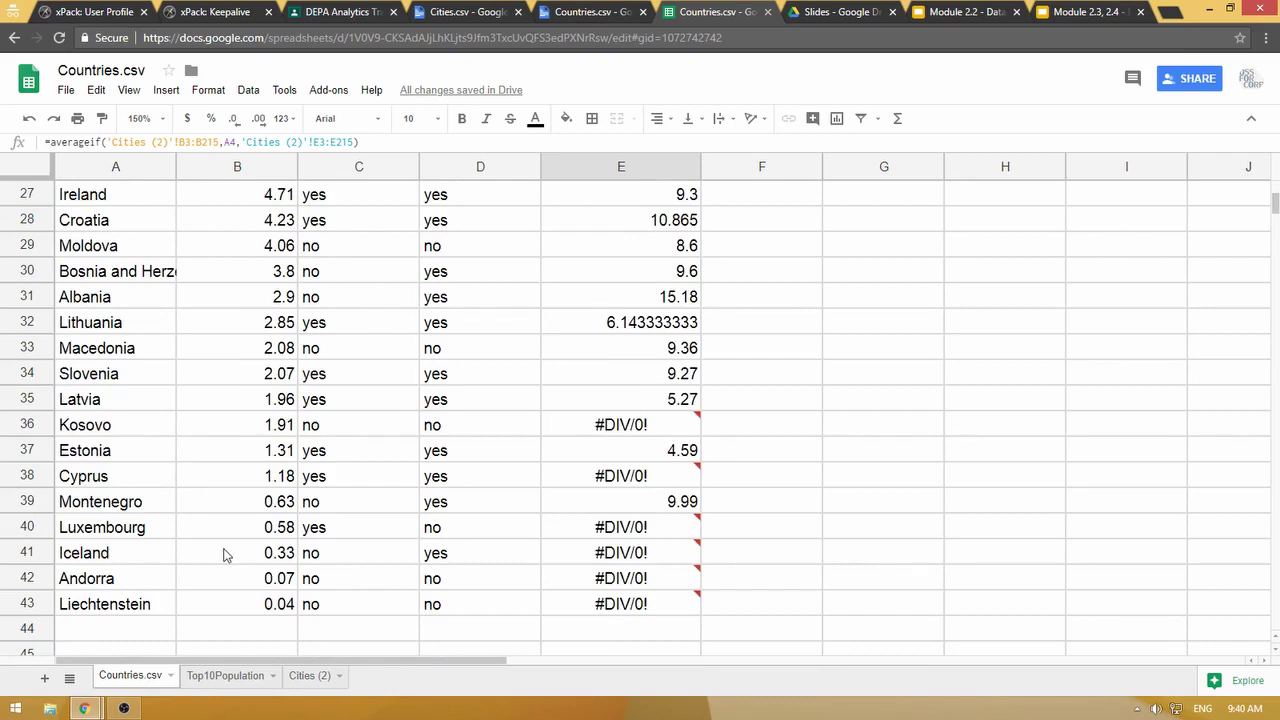
click(660, 375)
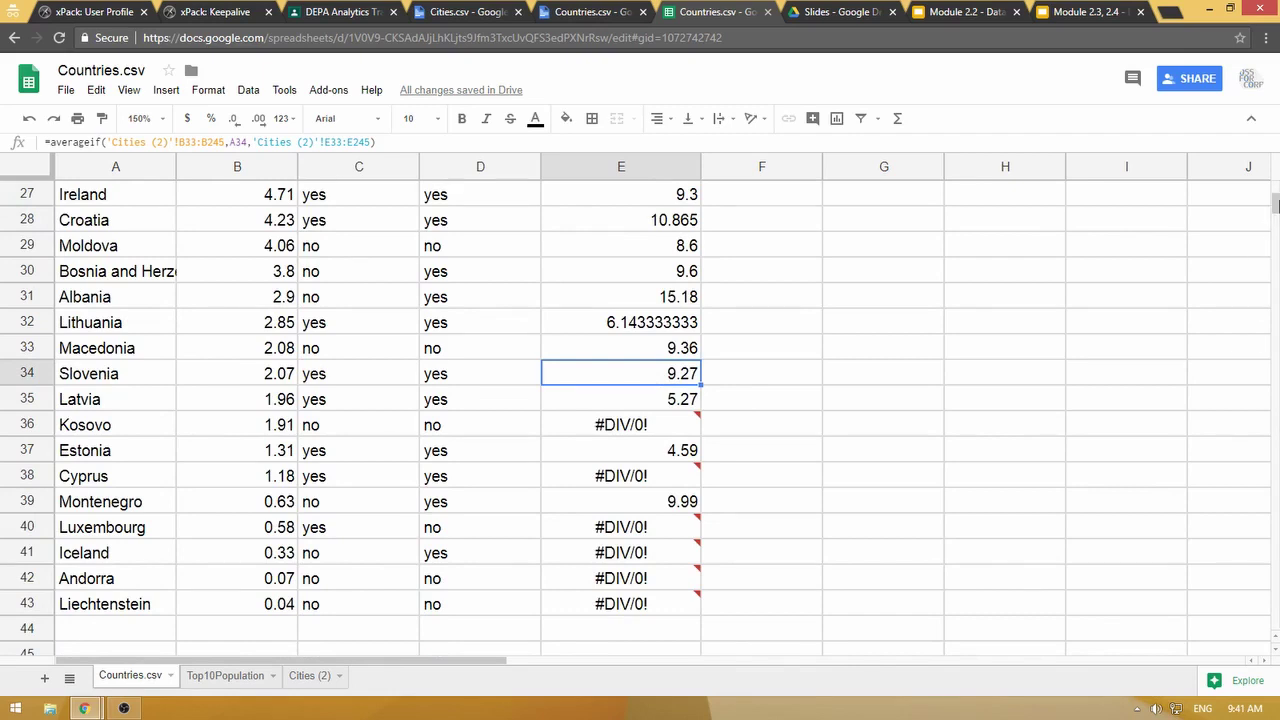
scroll(1274, 205, up, 10)
click(643, 250)
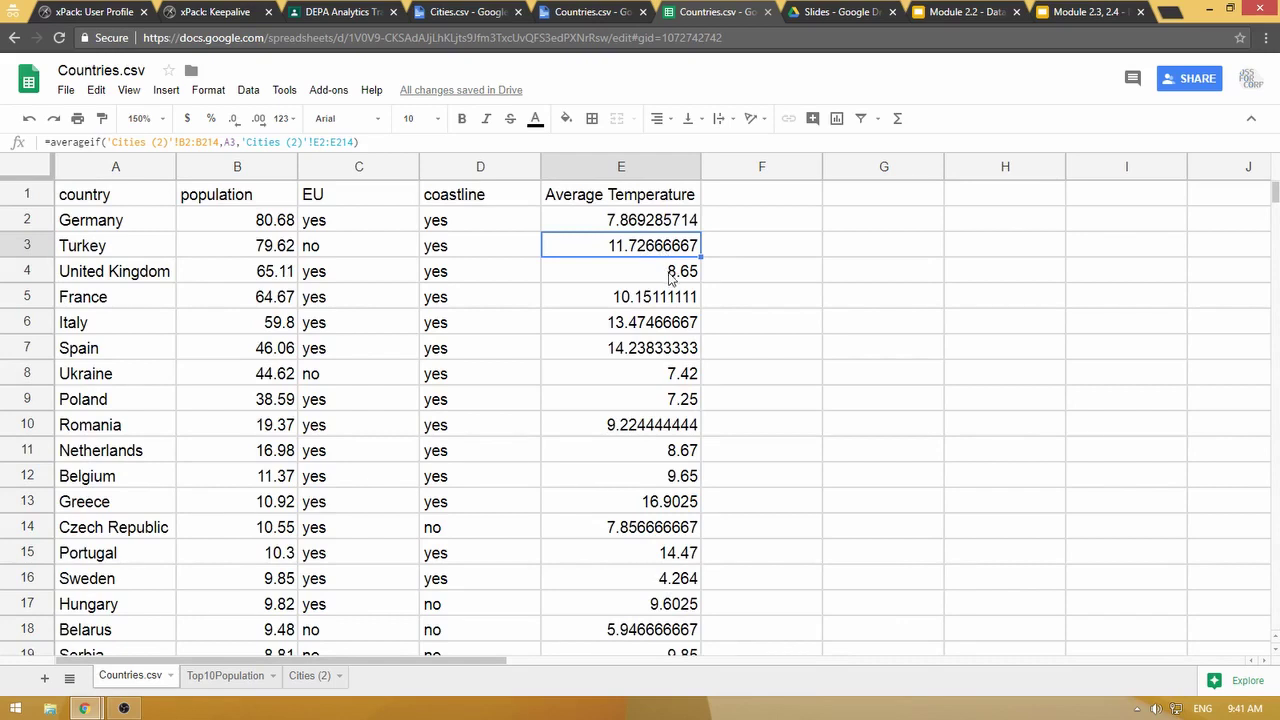
double_click(670, 243)
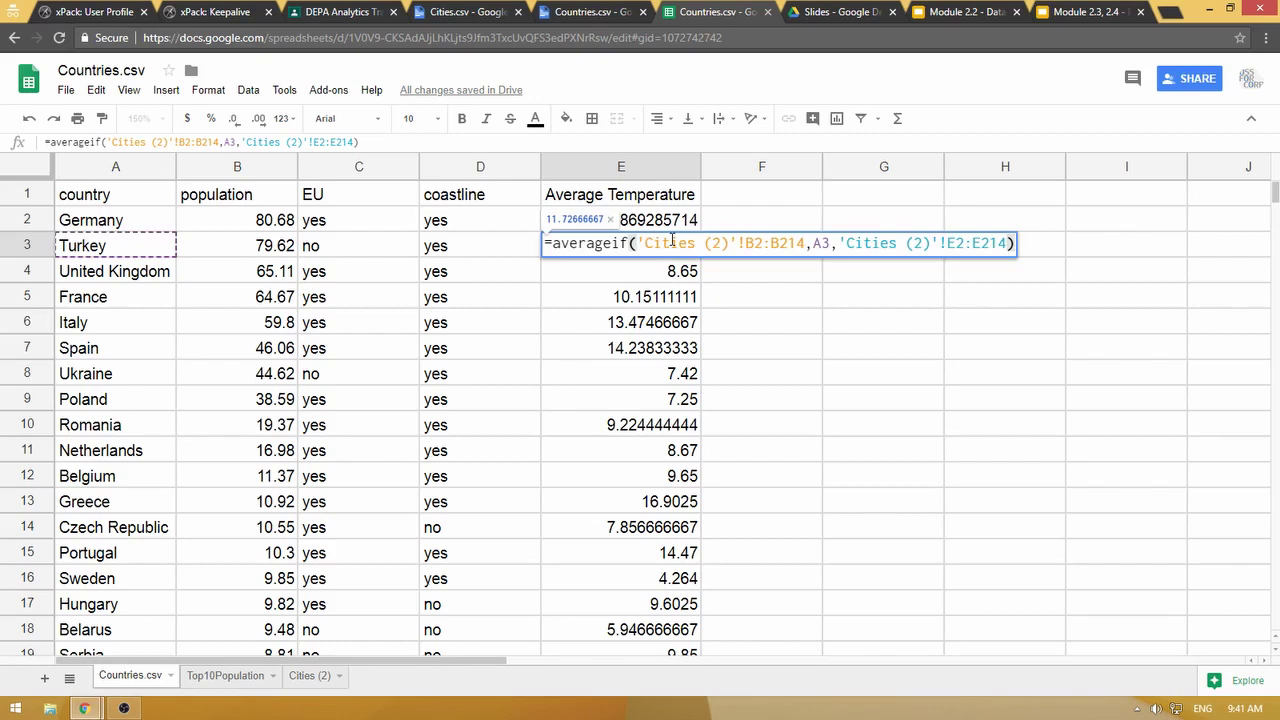
key(super+plus)
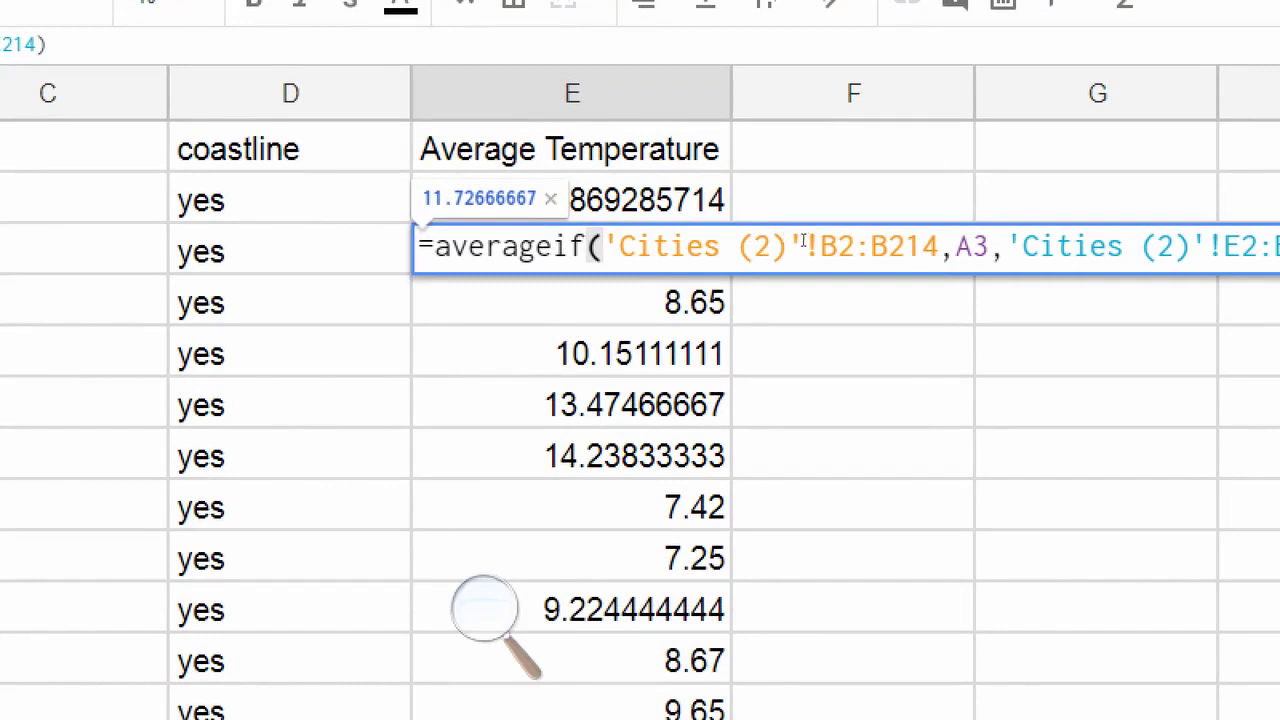
key(Escape)
Inspect the formula in cell E7 for Spain, highlighting its criteria range !B6:B218 to see how the reference shifted
key(Down)
key(Down)
key(Down)
key(Down)
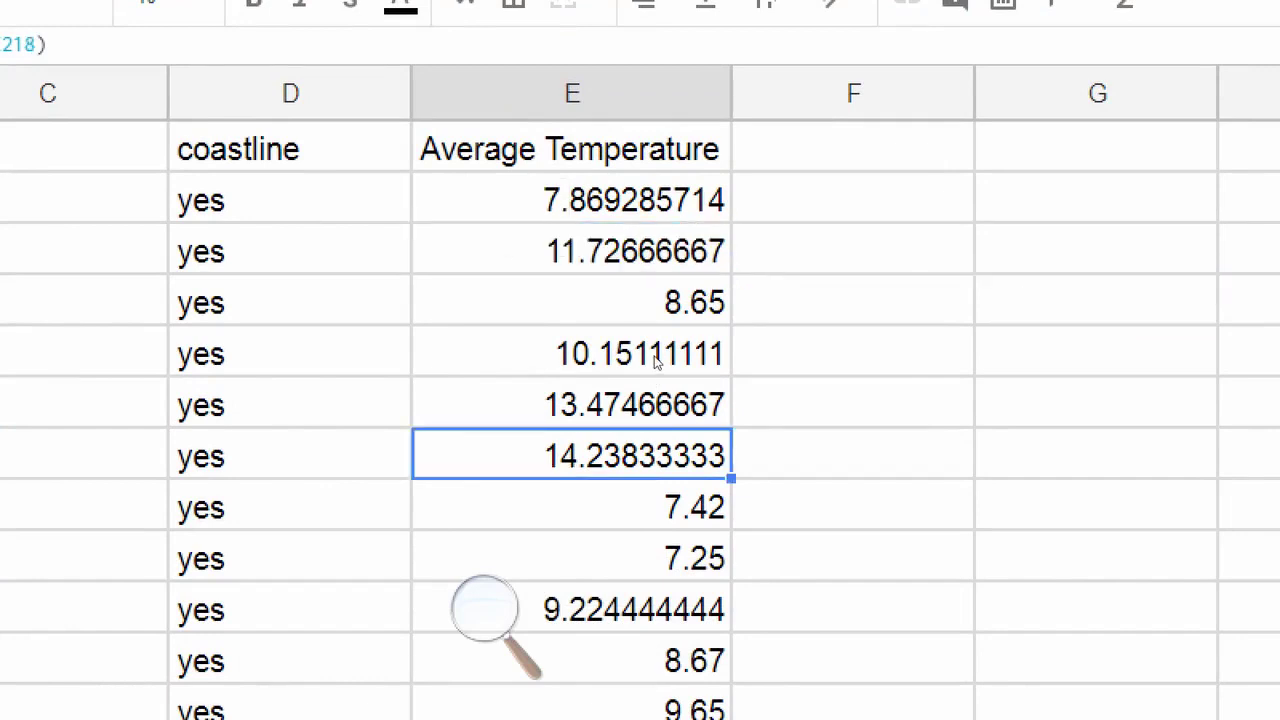
key(Return)
key(Right)
key(Right)
key(Right)
key(Right)
key(Right)
key(Right)
key(Right)
key(Right)
key(Right)
key(Right)
key(Right)
key(Right)
key(shift+Right)
key(shift+Right)
key(shift+Right)
key(shift+Right)
key(shift+Right)
key(shift+Right)
key(shift+Right)
key(shift+Right)
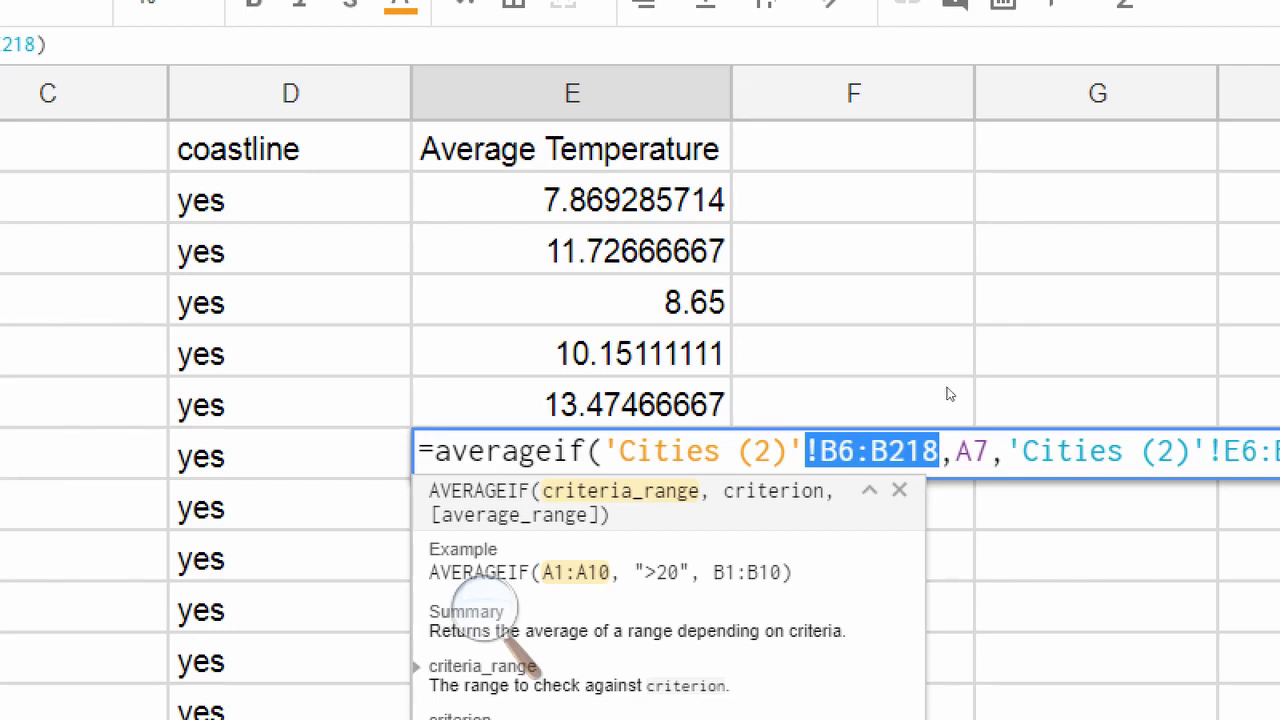
Make the criteria range in cell E3's AVERAGEIF formula absolute, as 'Cities (2)'!$B$2:$B$214
click(667, 254)
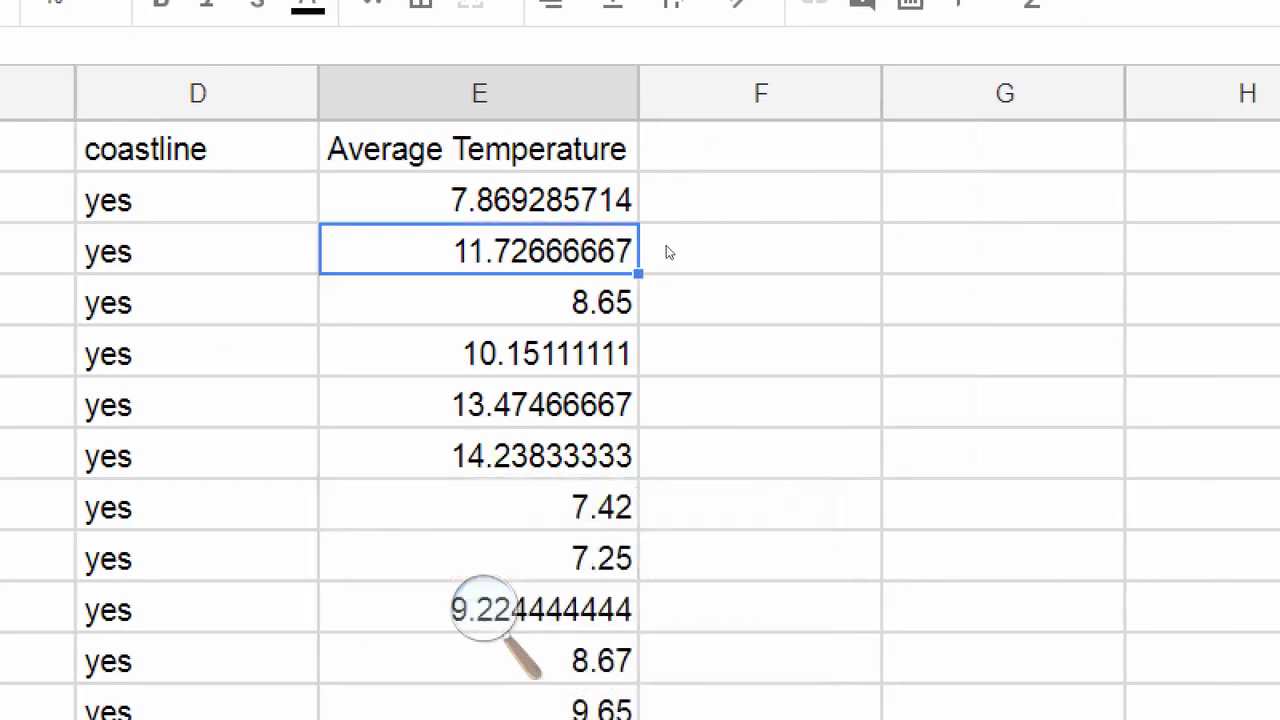
key(Return)
click(765, 246)
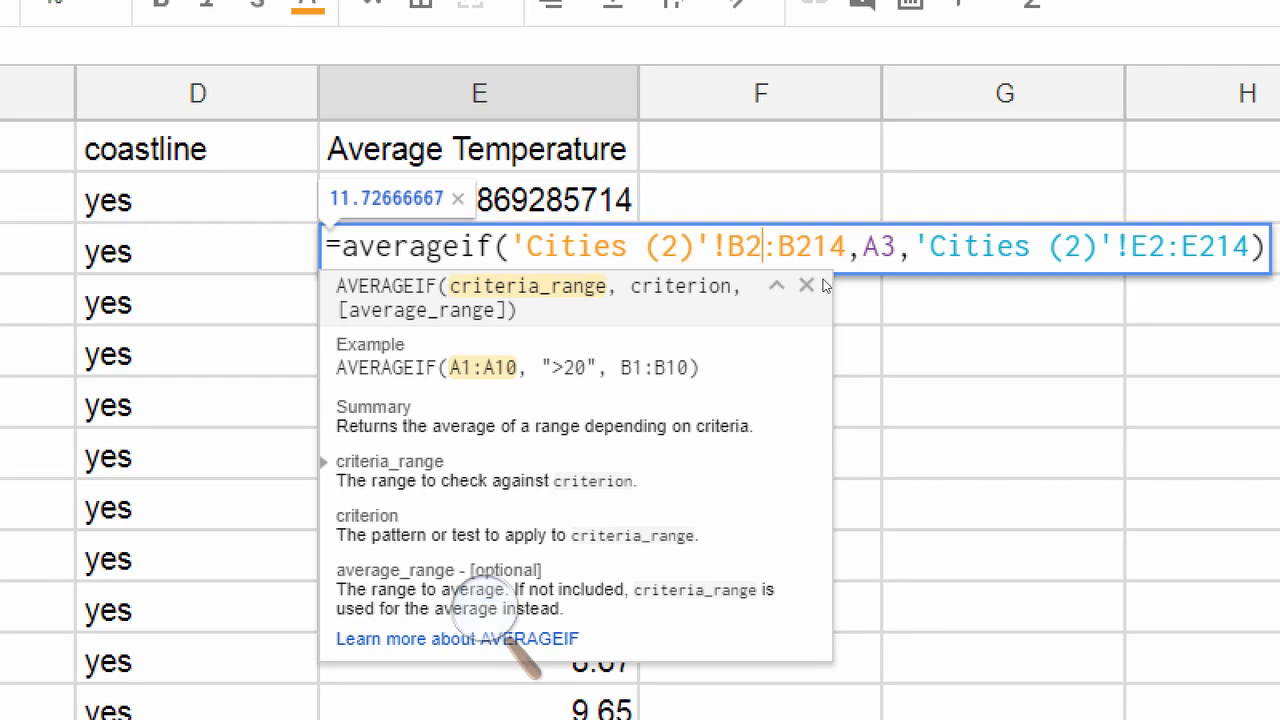
key(F4)
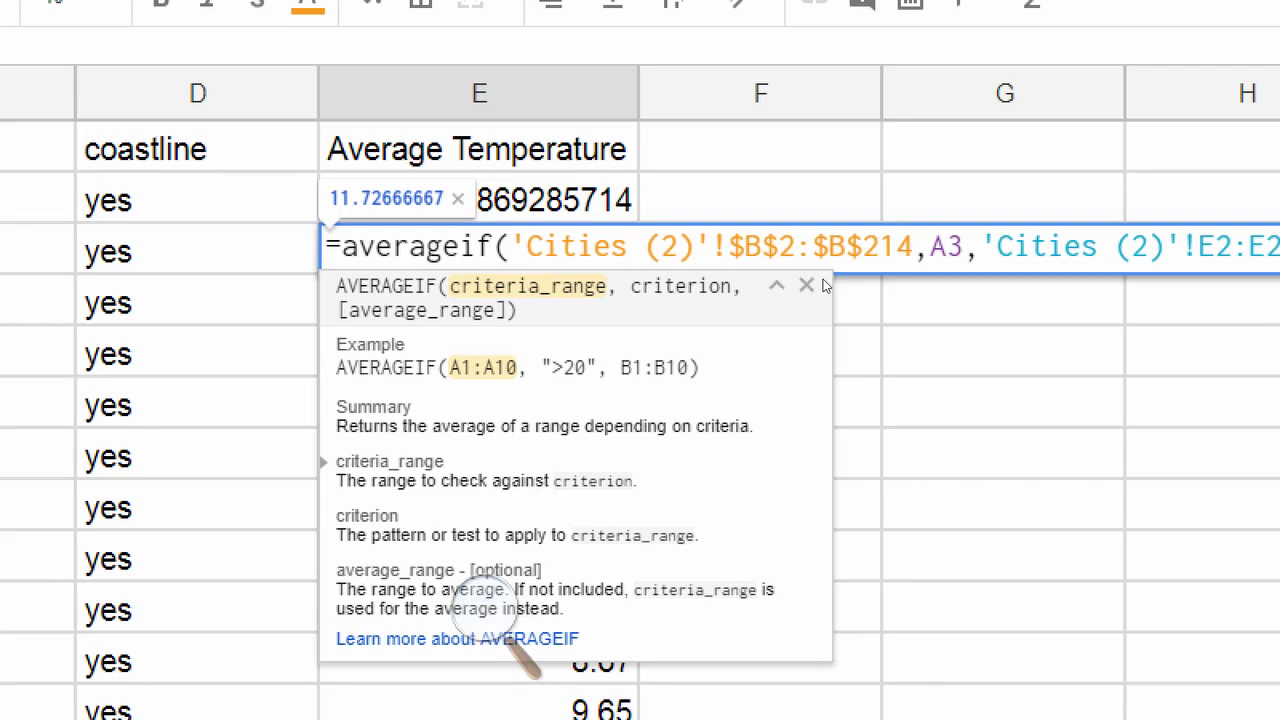
key(F4)
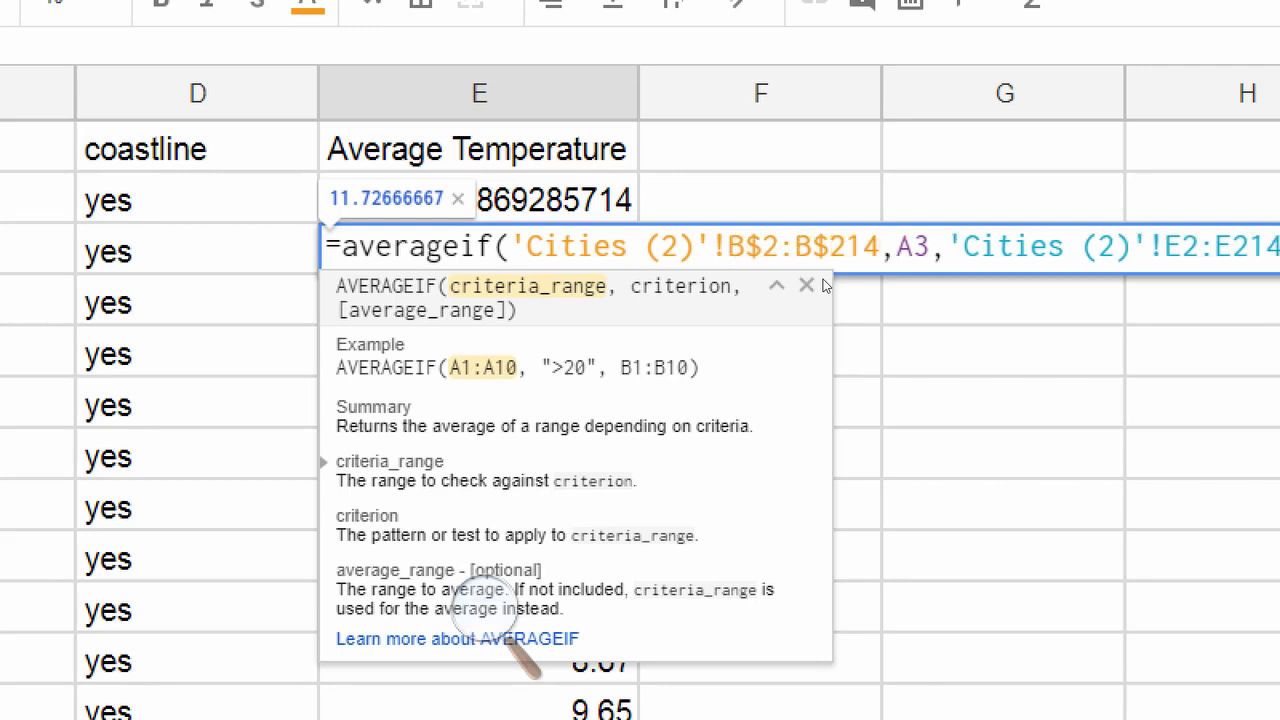
key(F4)
key(F4)
key(F4)
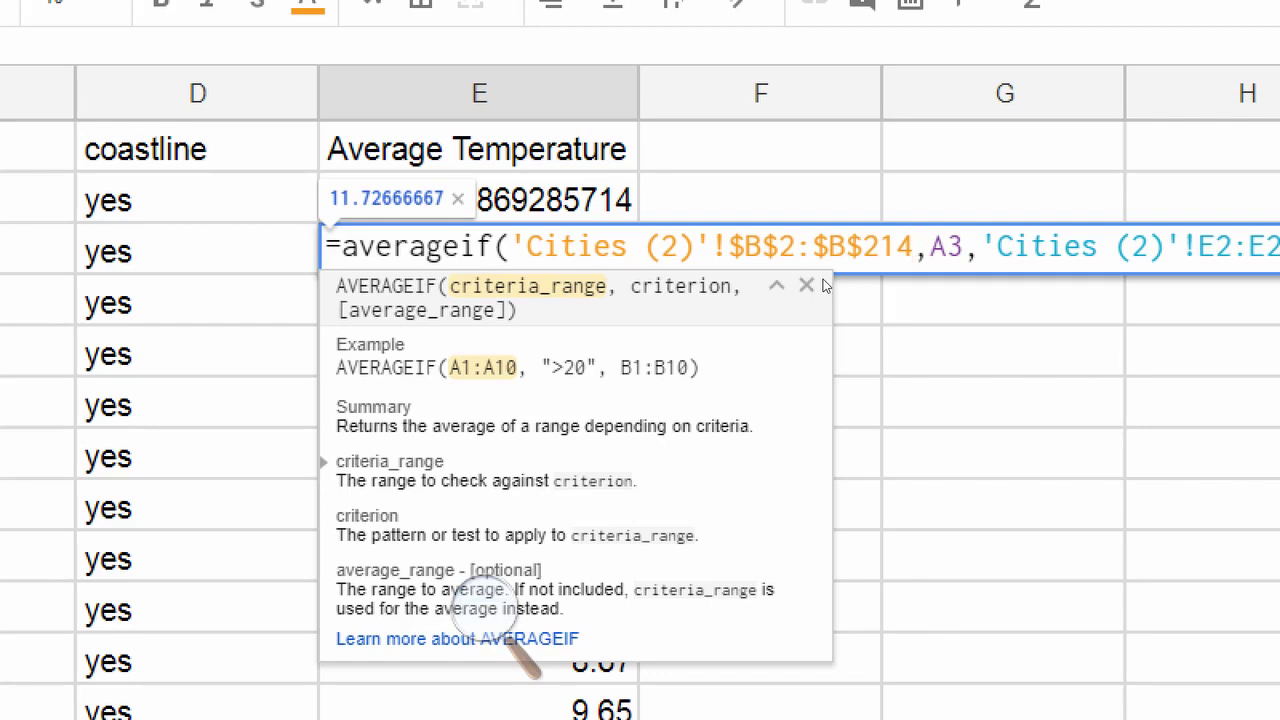
key(F4)
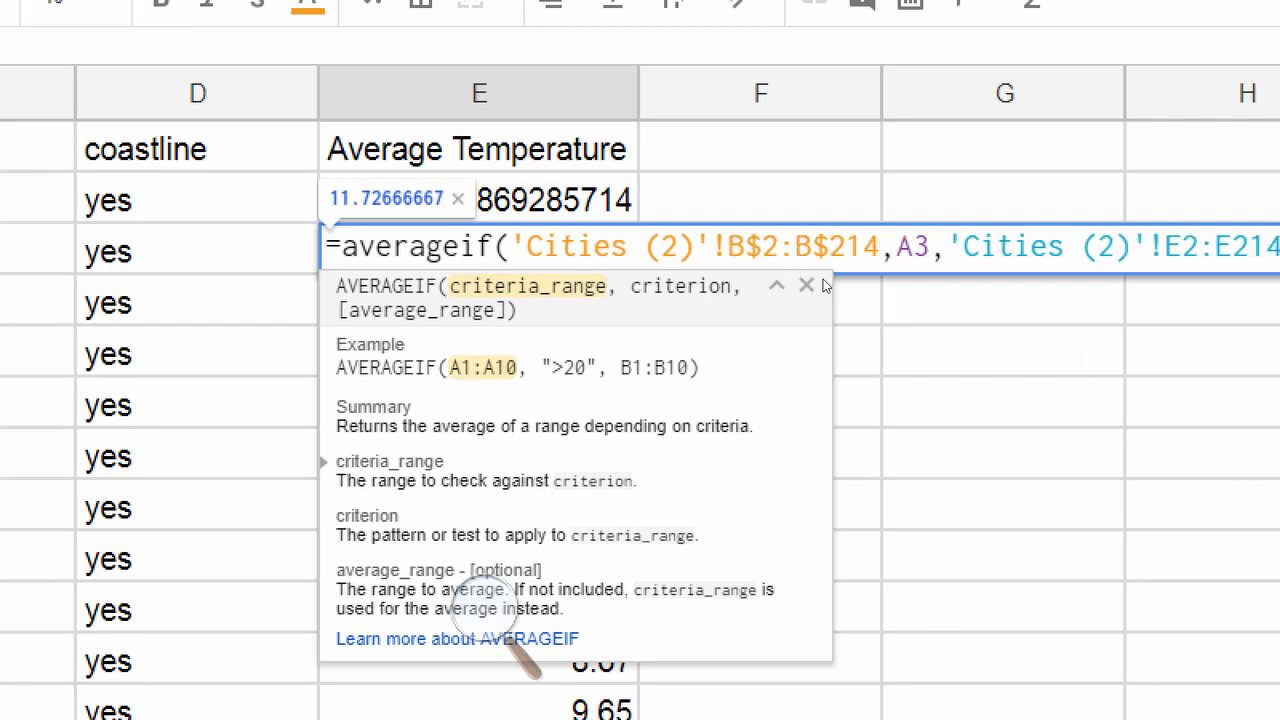
key(F4)
key(F4)
key(F4)
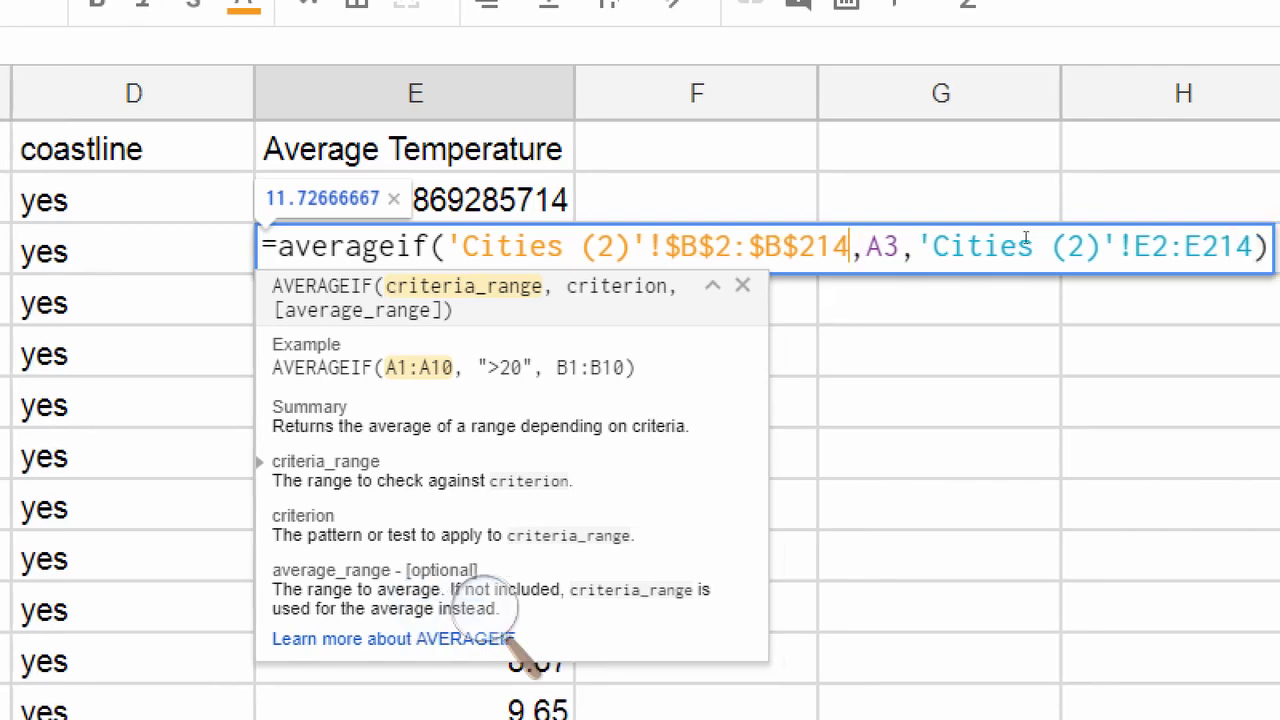
Make the average range in E3's formula absolute, as 'Cities (2)'!$E$2:$E$214, and enter the corrected formula
key(Right)
key(Right)
key(Right)
key(Right)
key(Right)
key(Right)
key(Right)
key(Right)
key(Right)
key(Right)
key(Right)
key(Right)
key(Right)
key(Right)
key(Right)
key(Right)
key(Right)
key(Right)
key(Right)
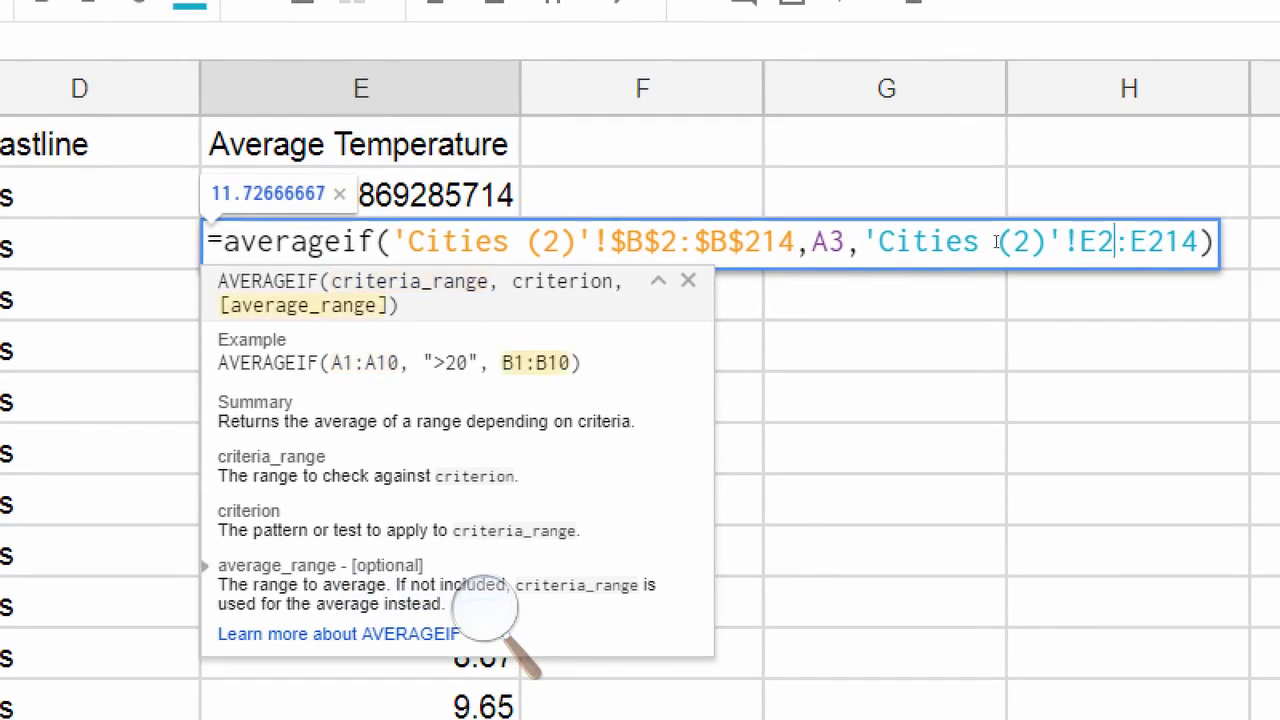
key(F4)
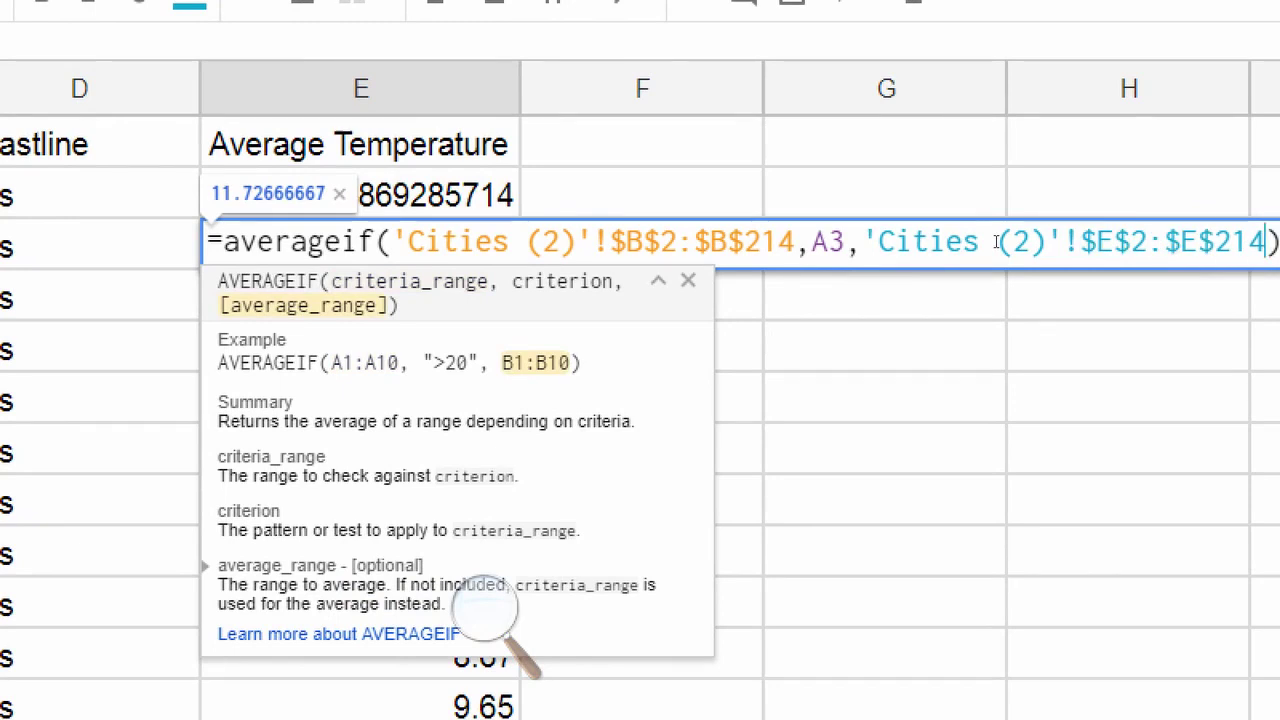
key(Return)
key(Up)
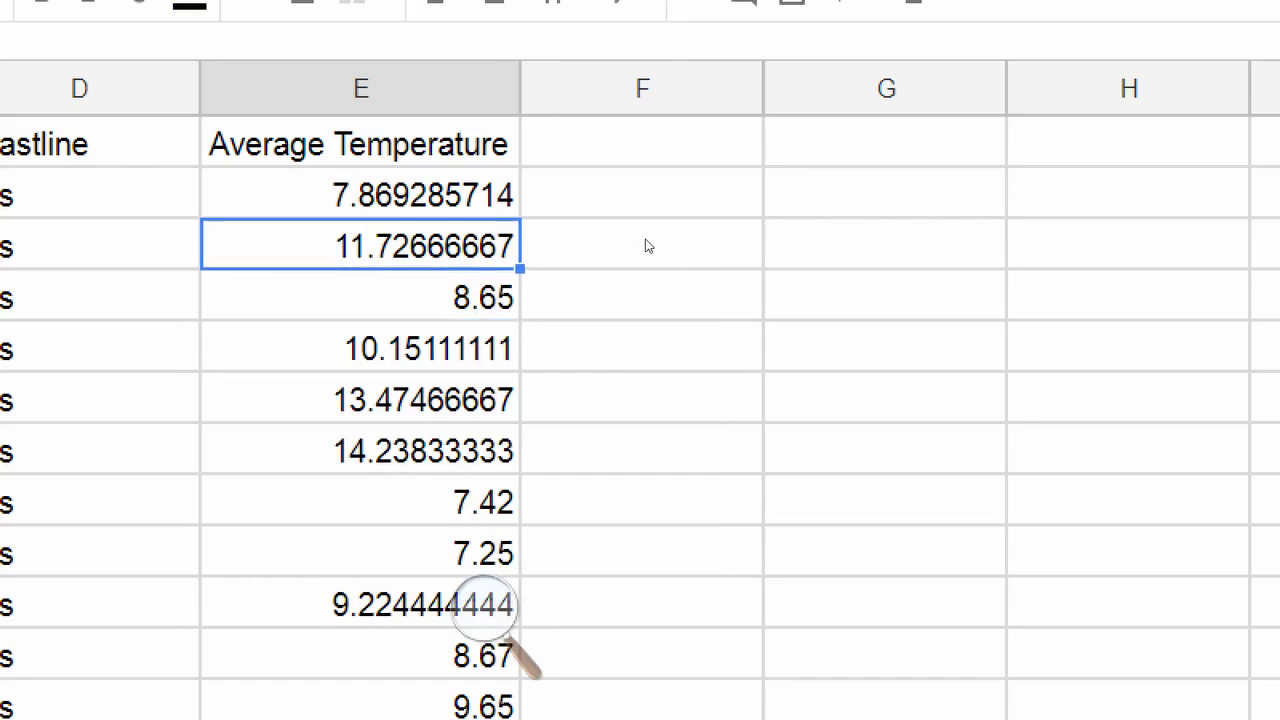
Copy the corrected AVERAGEIF formula from cell E3 to every country row, E2 through E43
key(ctrl+c)
key(Up)
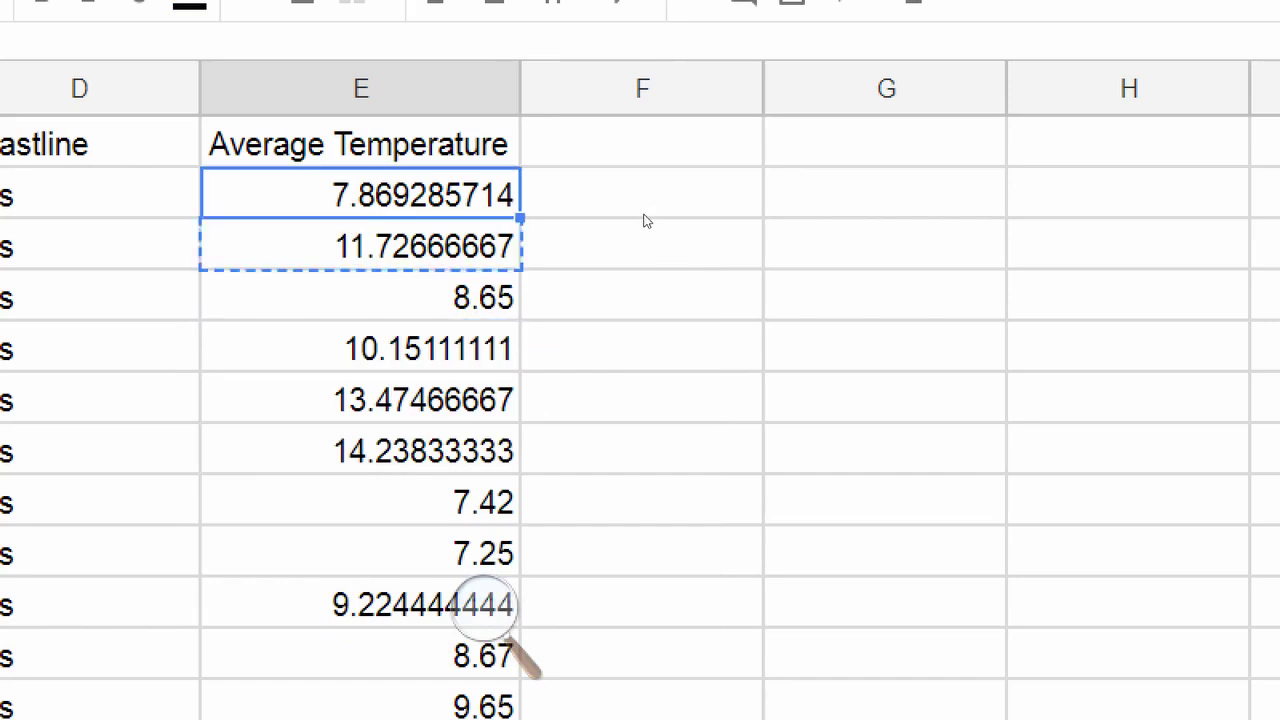
key(ctrl+space)
key(ctrl+v)
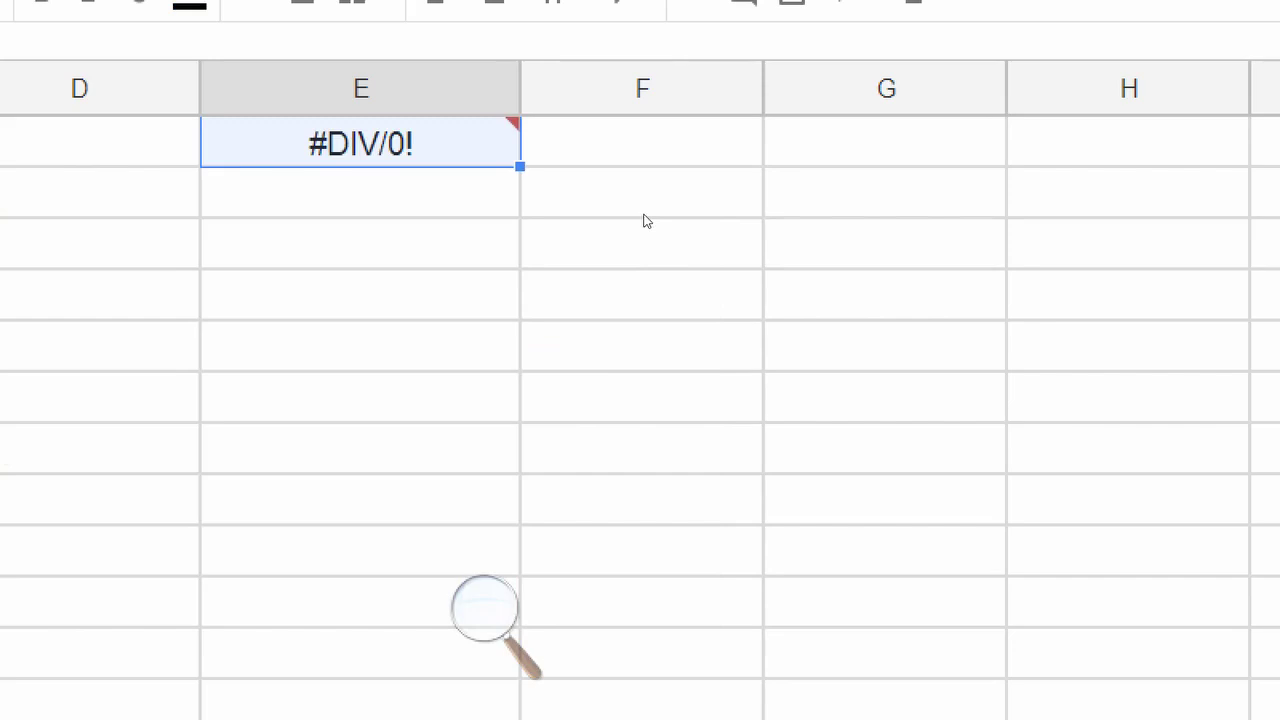
key(ctrl+v)
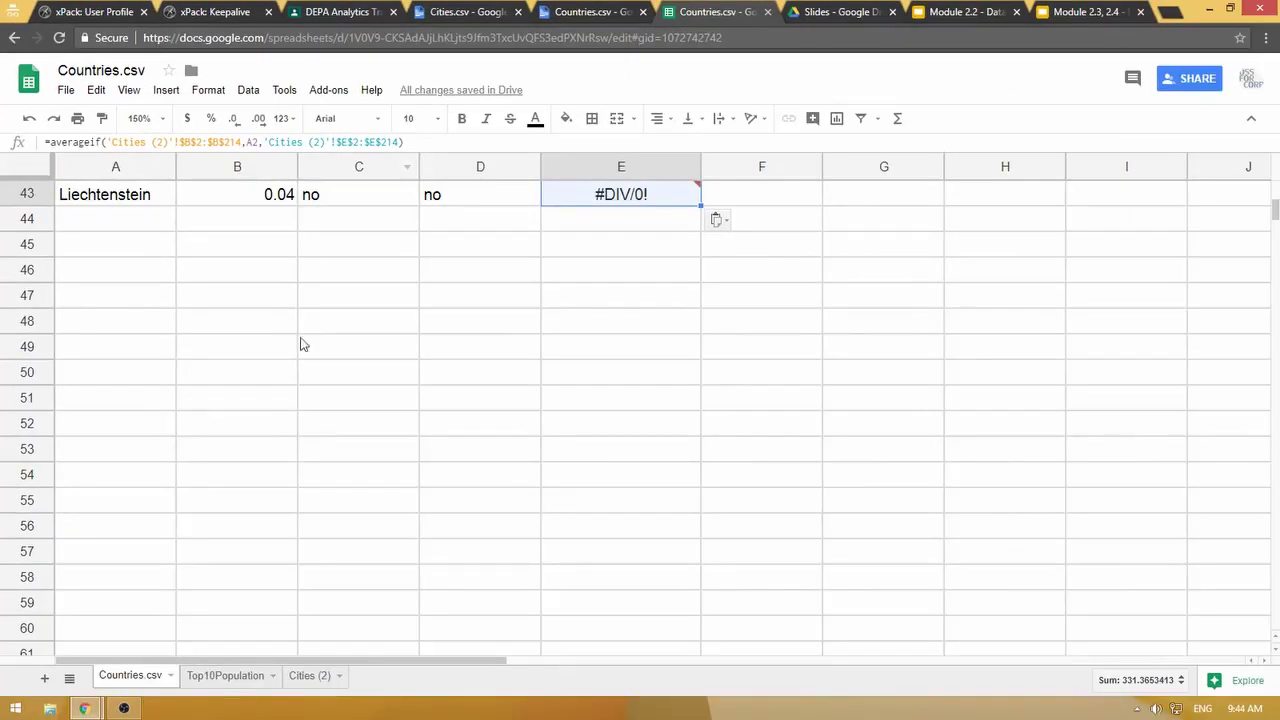
Look through the recalculated Average Temperature column and check the absolute ranges in Italy's formula in cell E6
scroll(1133, 446, up, 1)
scroll(1133, 446, up, 3)
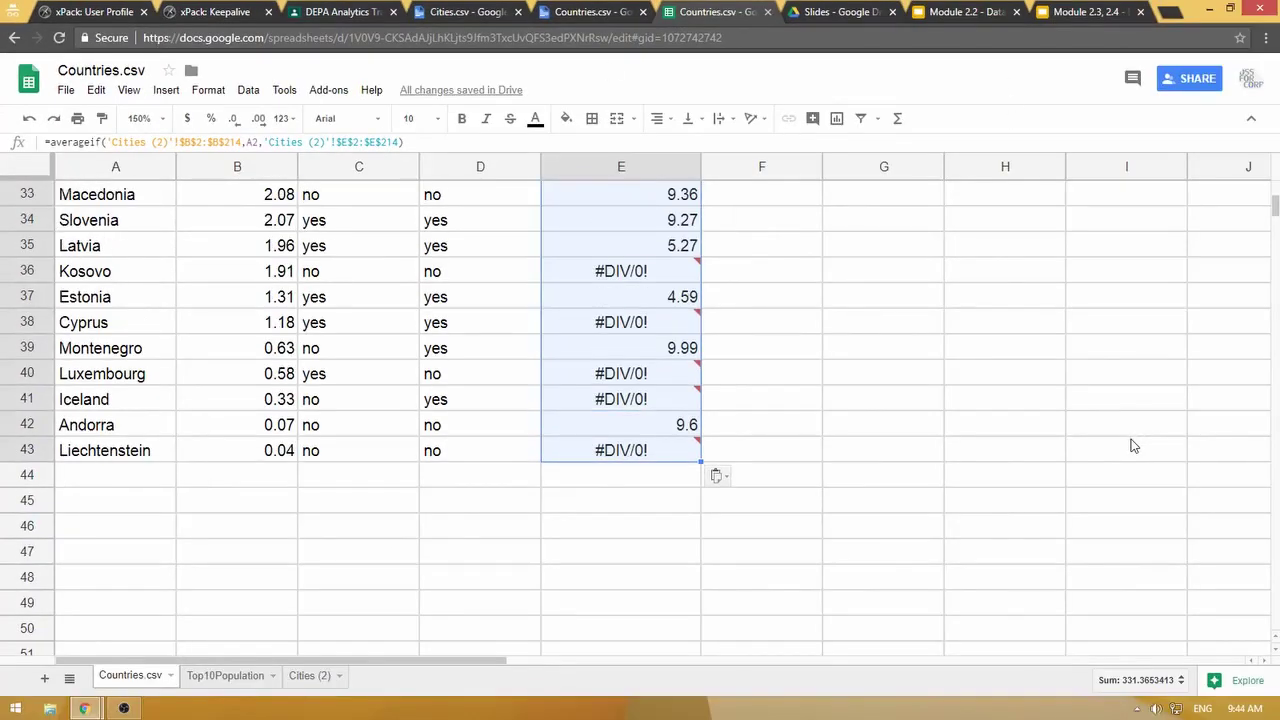
scroll(1133, 446, up, 3)
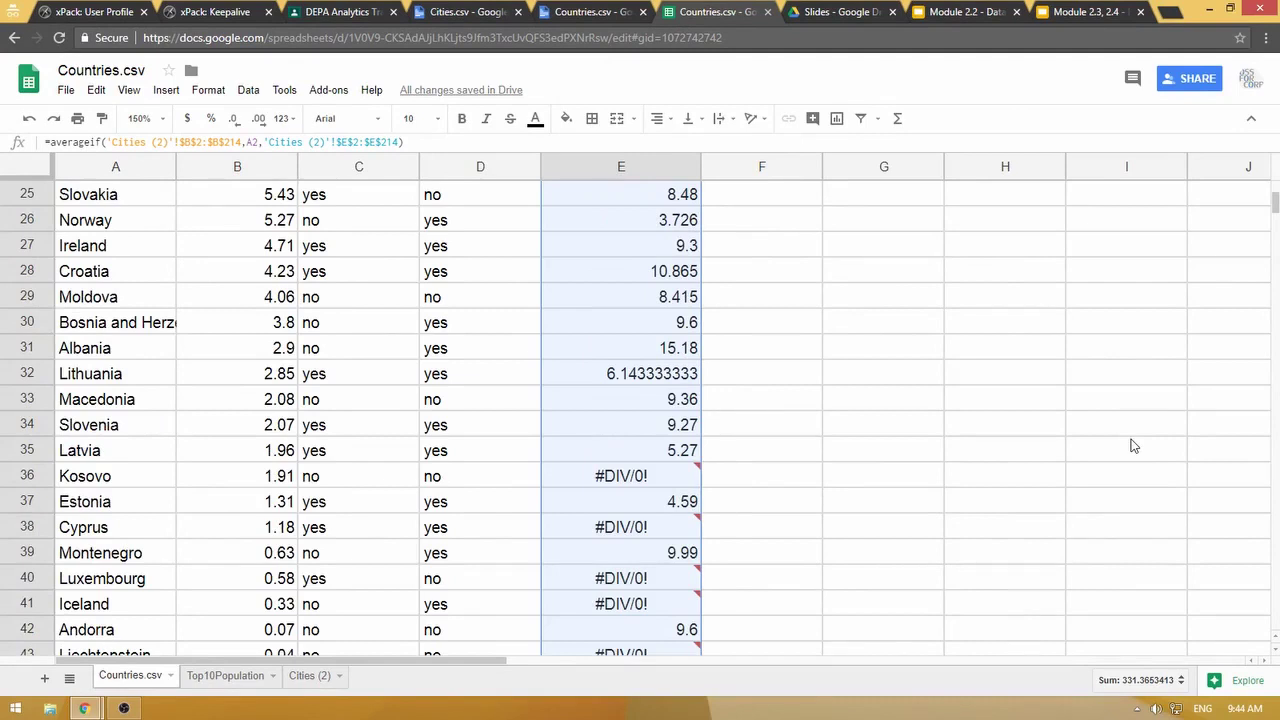
scroll(1133, 446, up, 9)
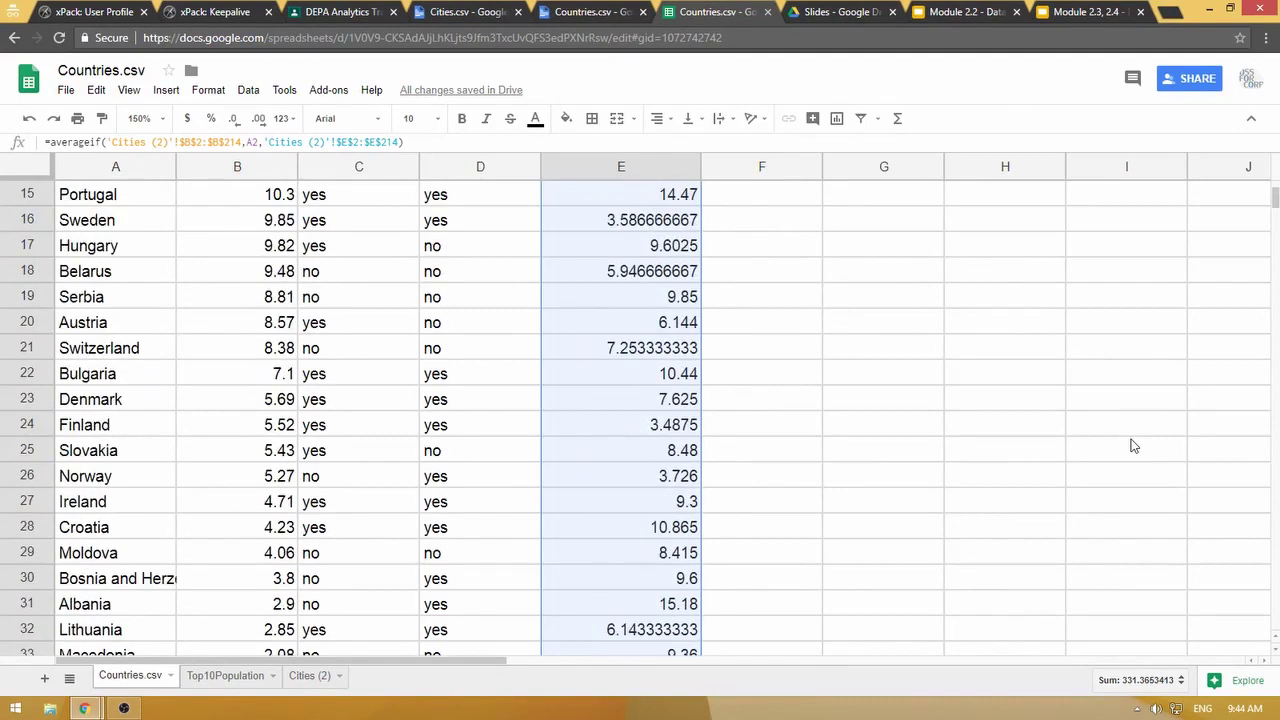
double_click(690, 335)
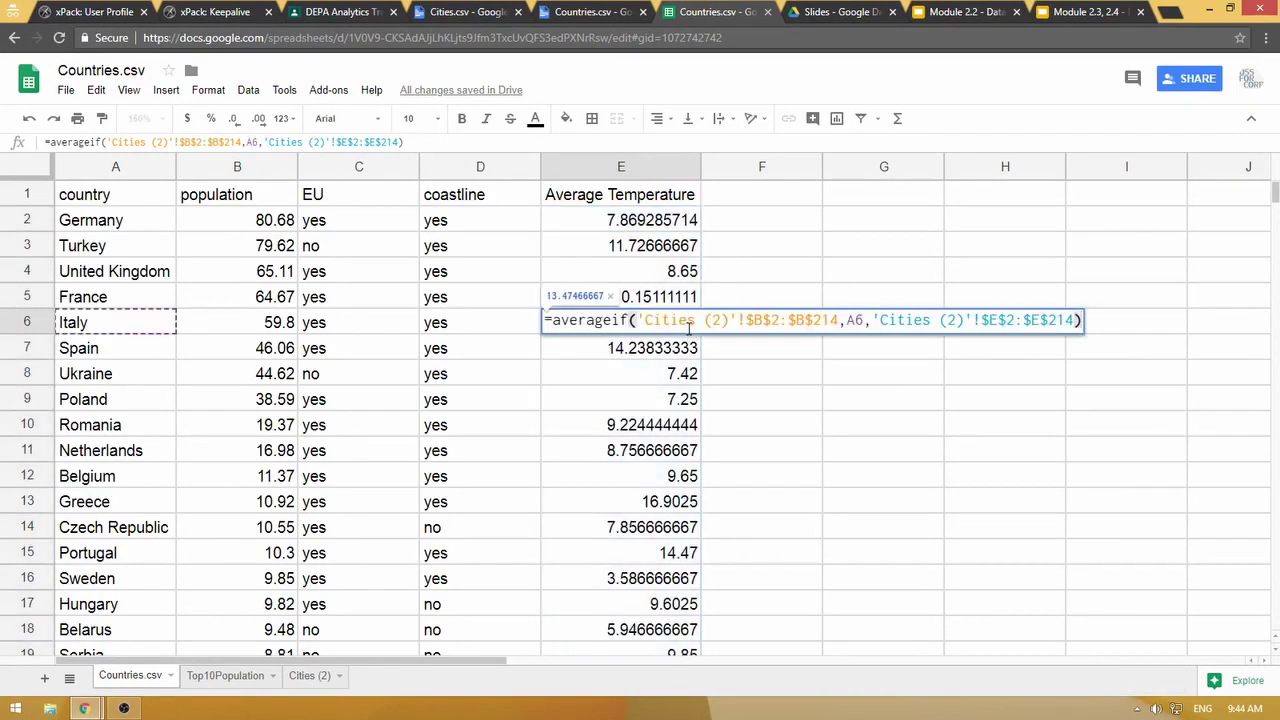
key(Escape)
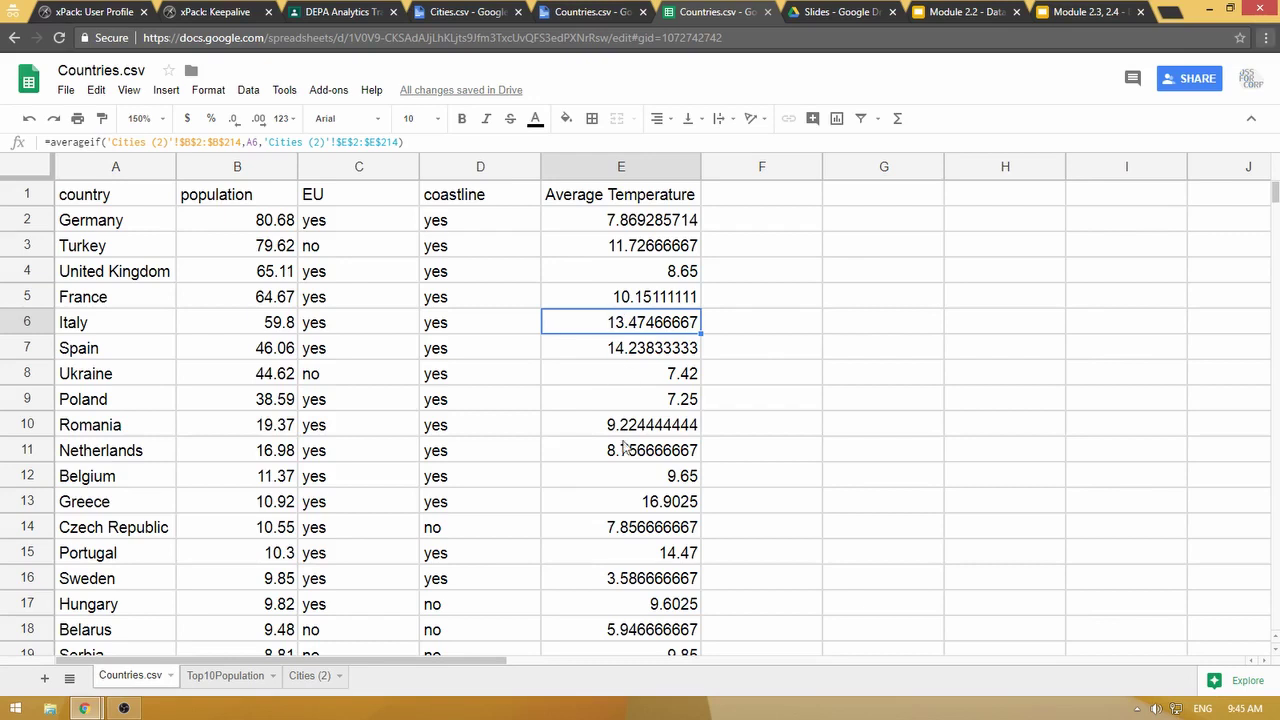
Review the averages down to Liechtenstein, check the formulas in E35, E33 and E34, and consult the bar chart exercise slide
scroll(627, 452, down, 6)
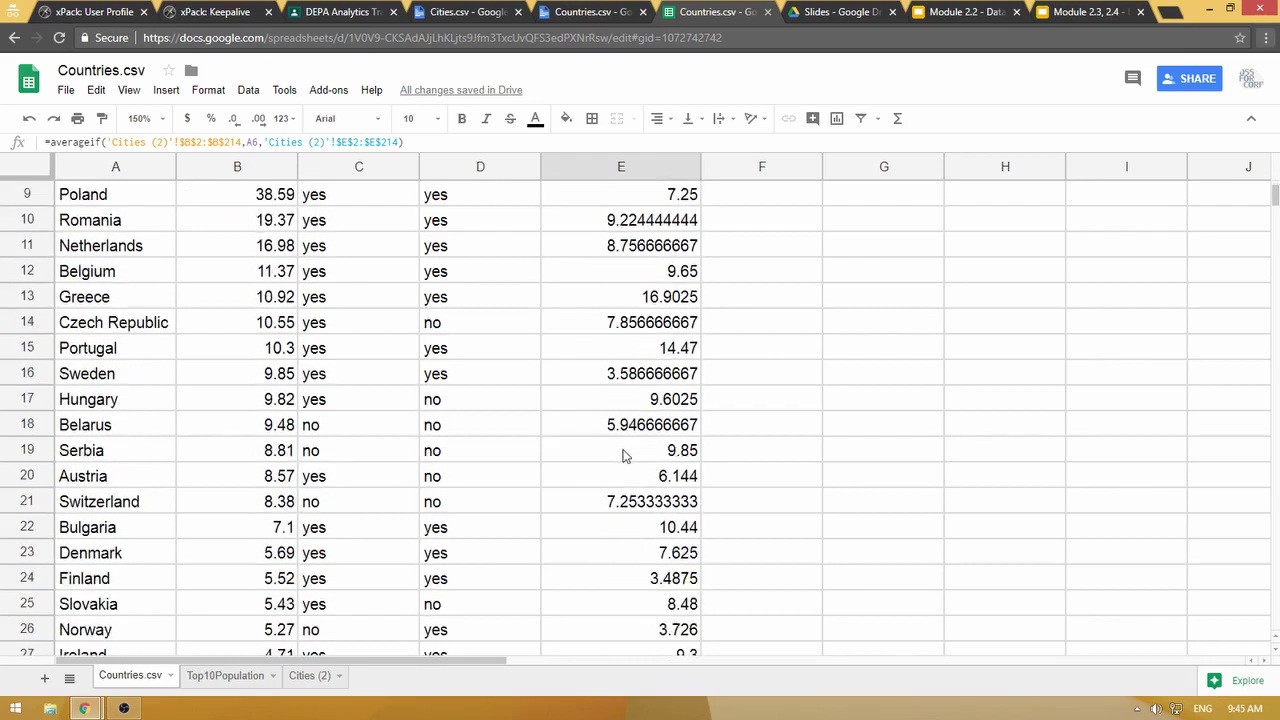
scroll(622, 455, down, 4)
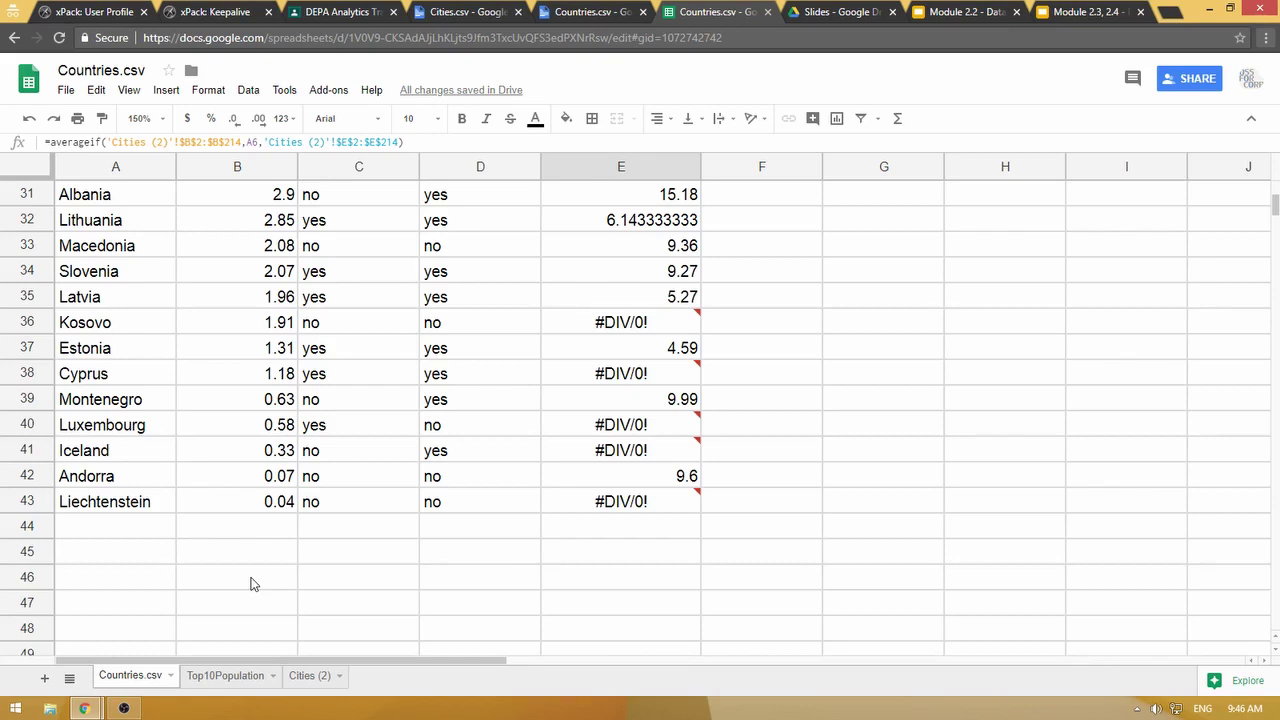
click(611, 294)
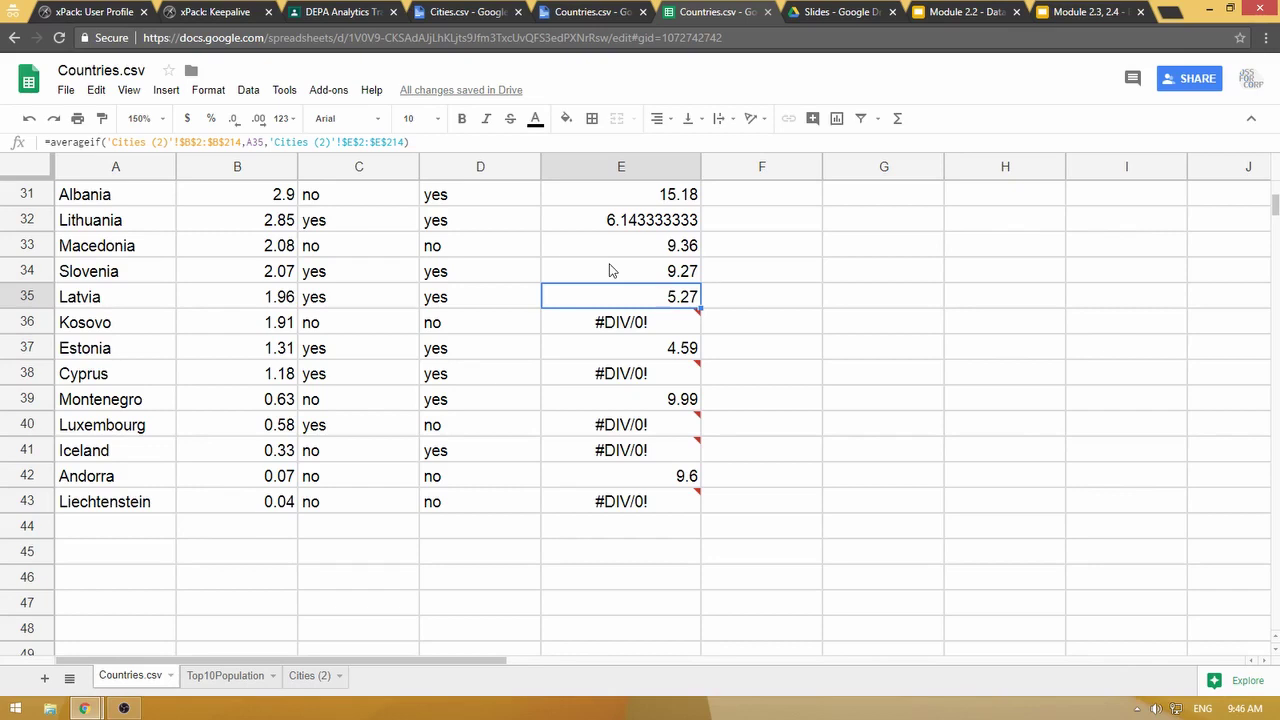
click(618, 246)
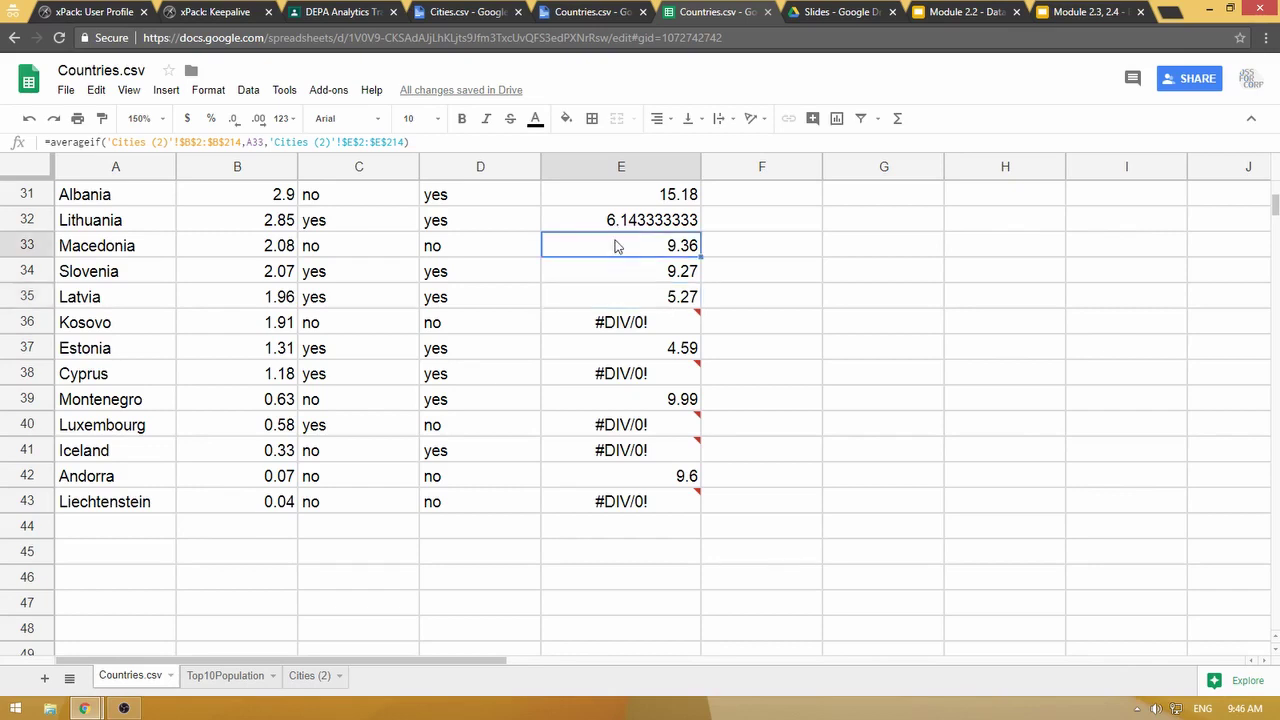
key(alt+Tab)
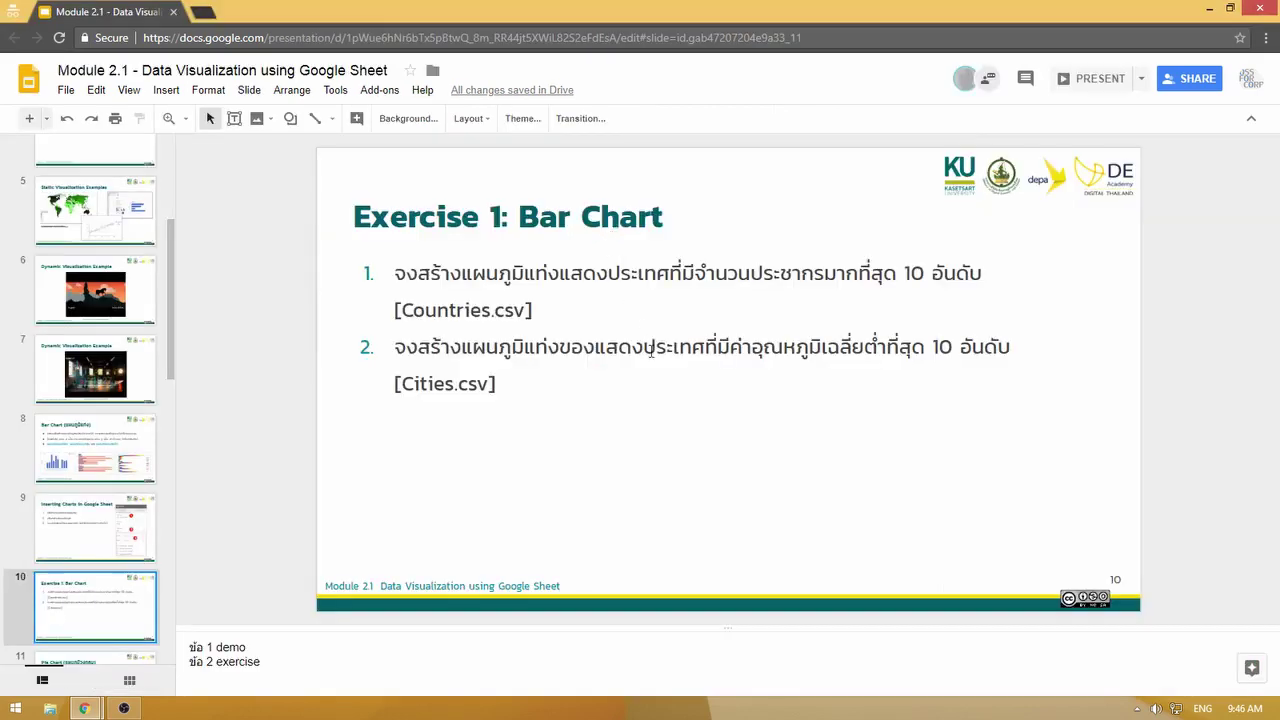
key(alt+Tab)
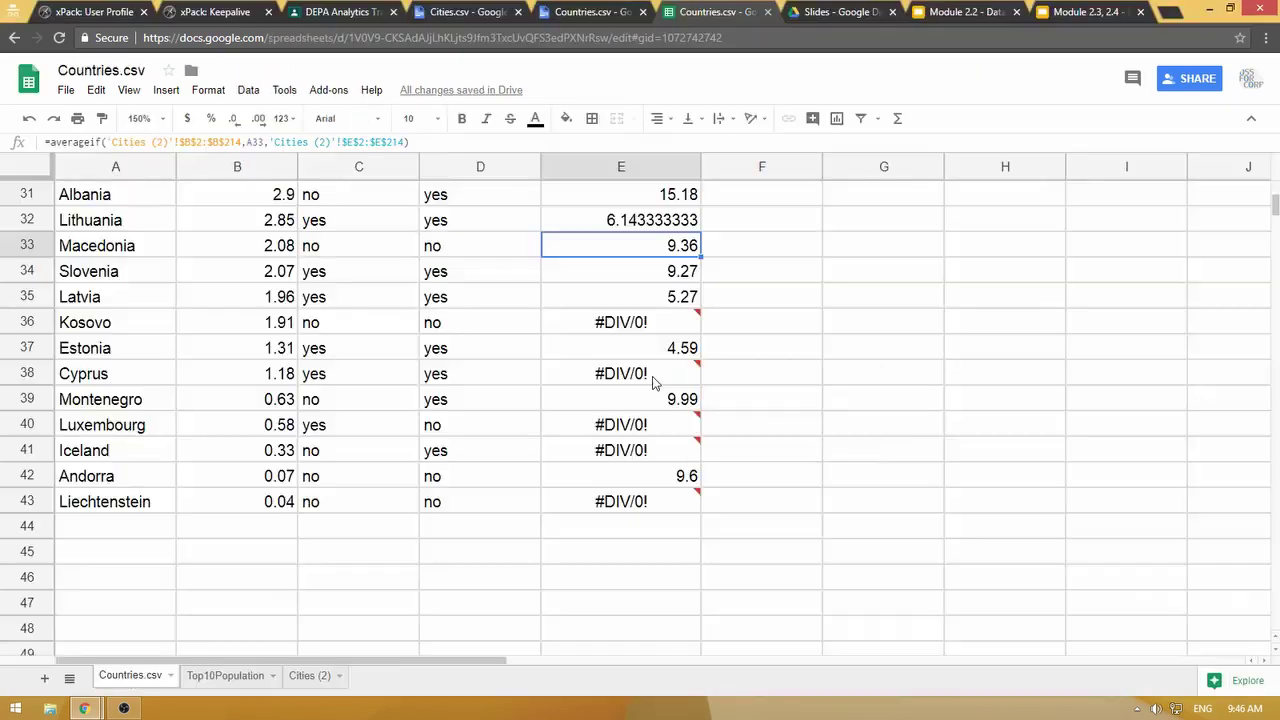
click(665, 274)
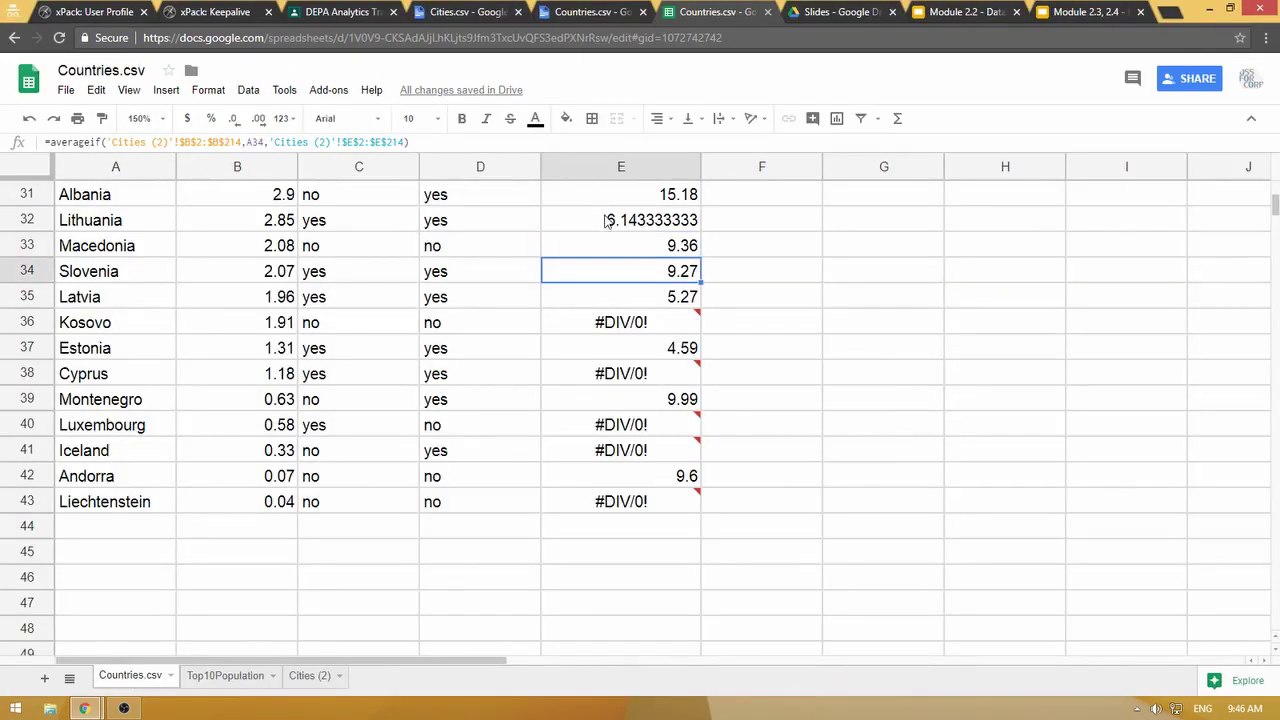
Sort the whole countries table A1:E43, treating the first row as headers, by Average Temperature in A → Z order
scroll(595, 200, up, 10)
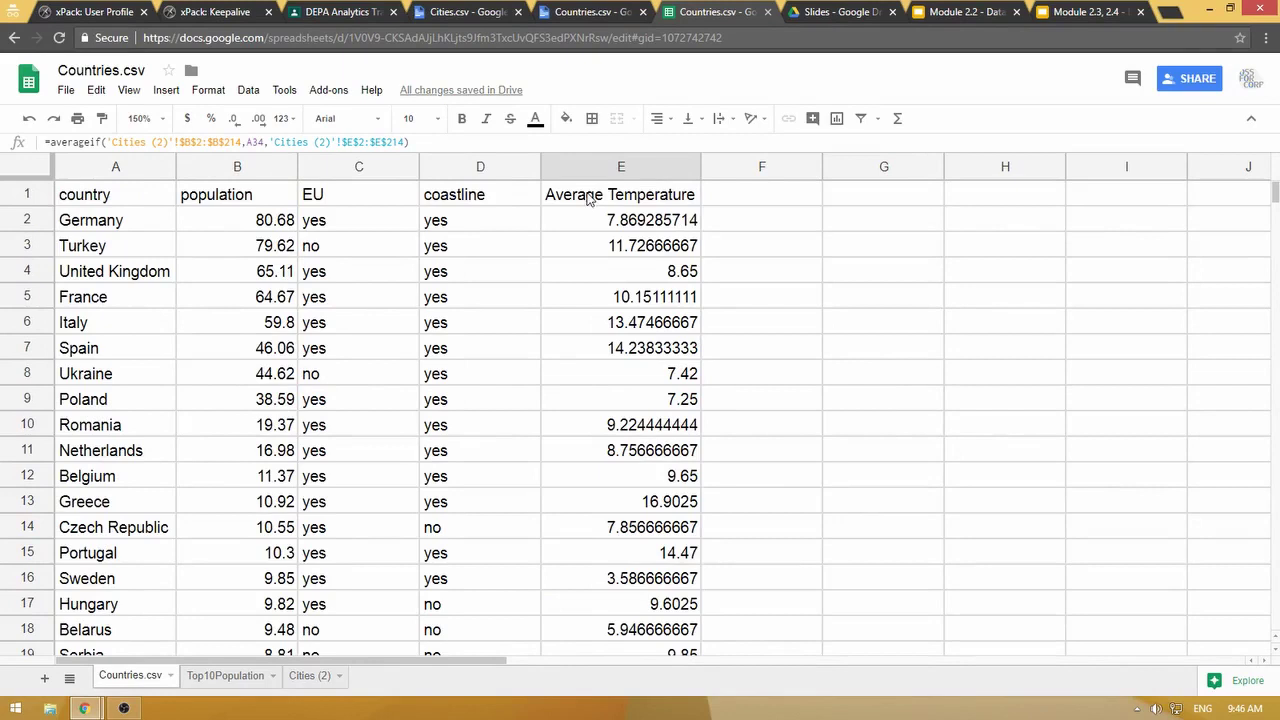
click(416, 292)
key(ctrl+a)
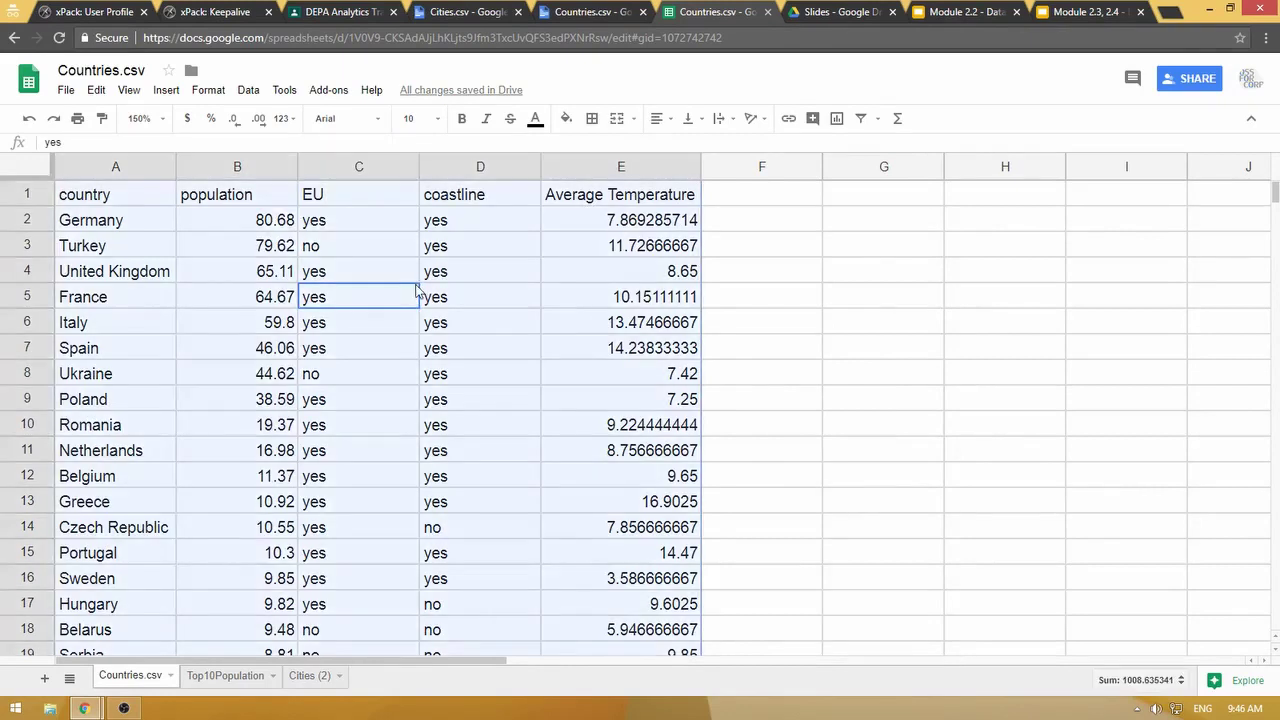
click(248, 90)
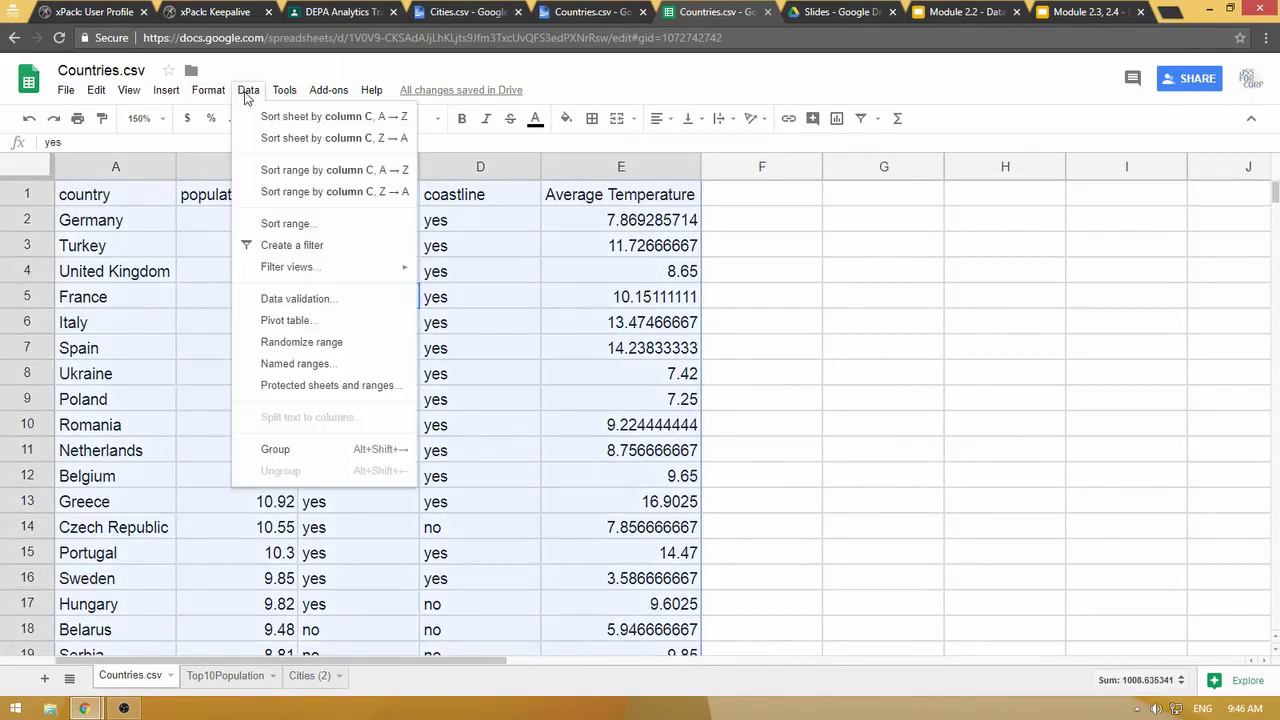
click(280, 223)
click(608, 335)
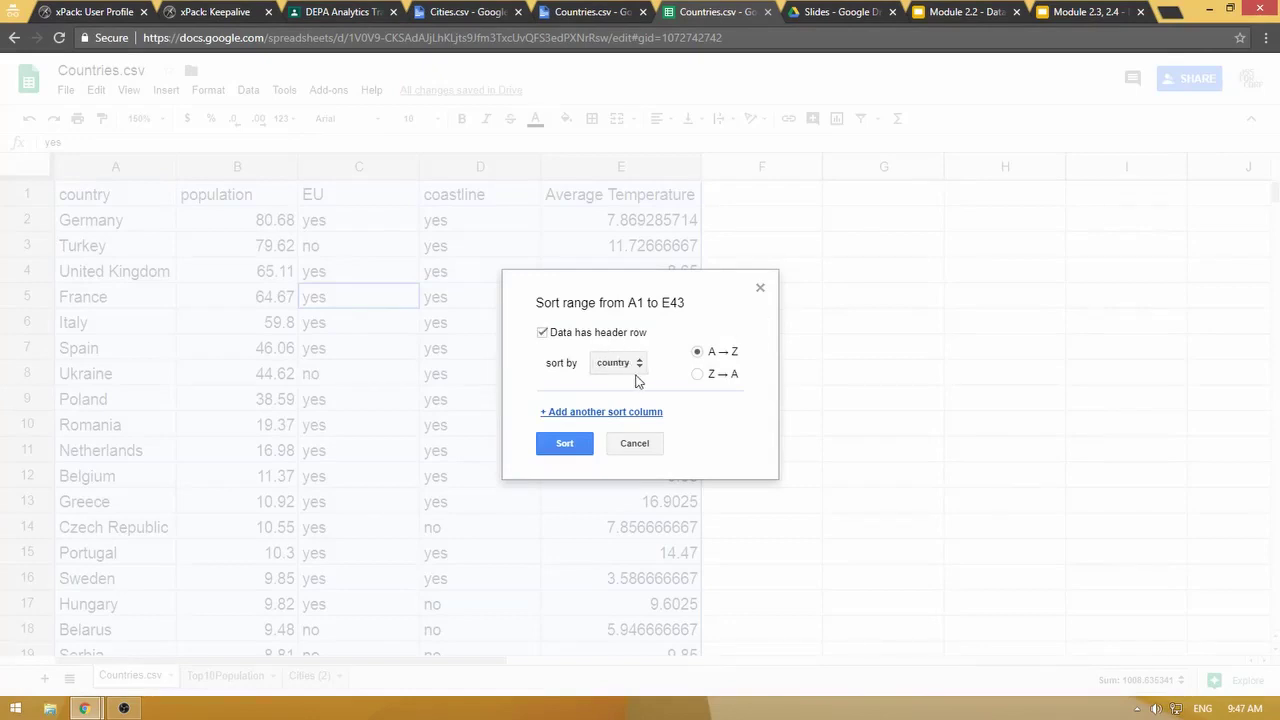
click(626, 362)
click(646, 452)
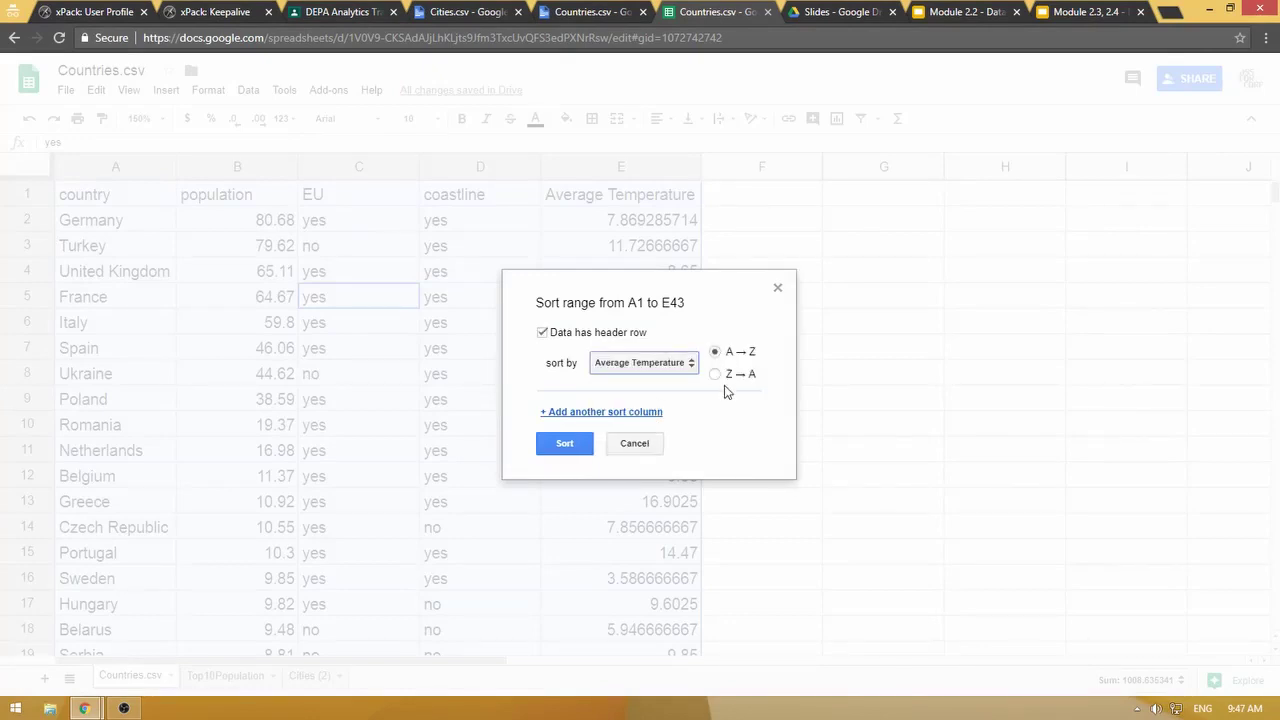
click(565, 443)
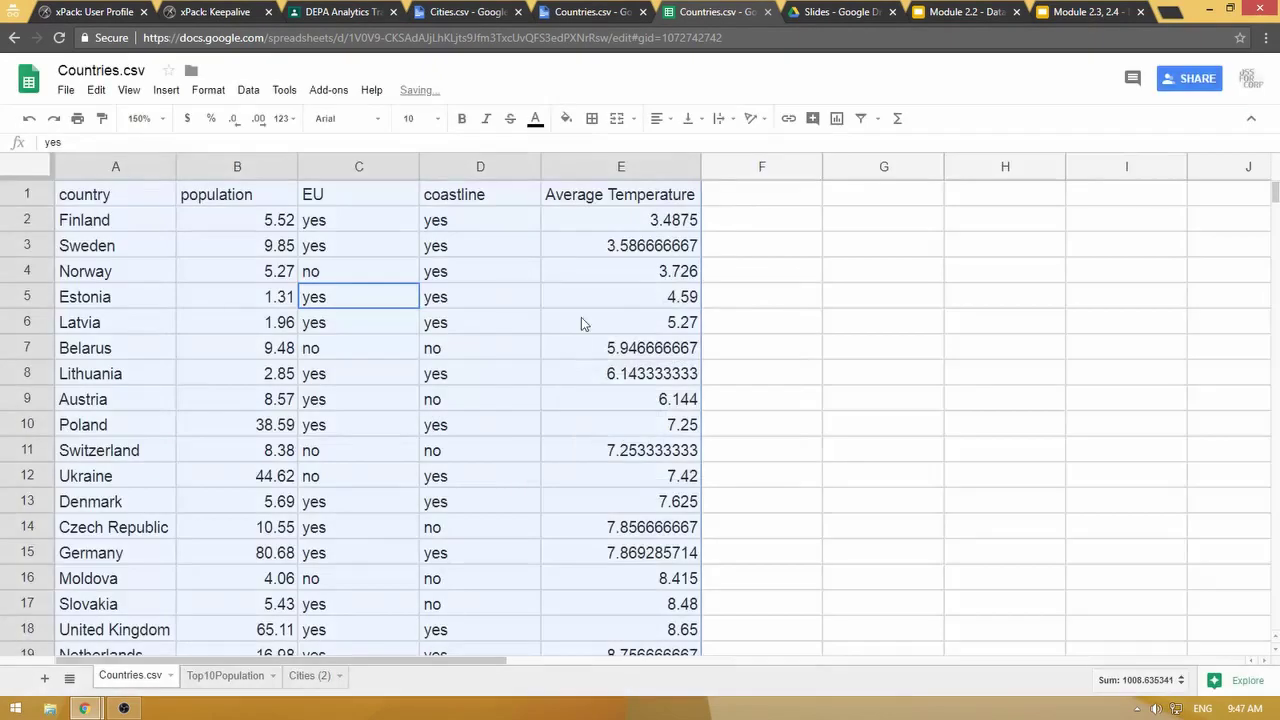
Select the headers and ten coldest countries in A1:A11 together with their average temperatures in E1:E11 for a column chart
click(686, 250)
click(89, 205)
drag(89, 210, 112, 455)
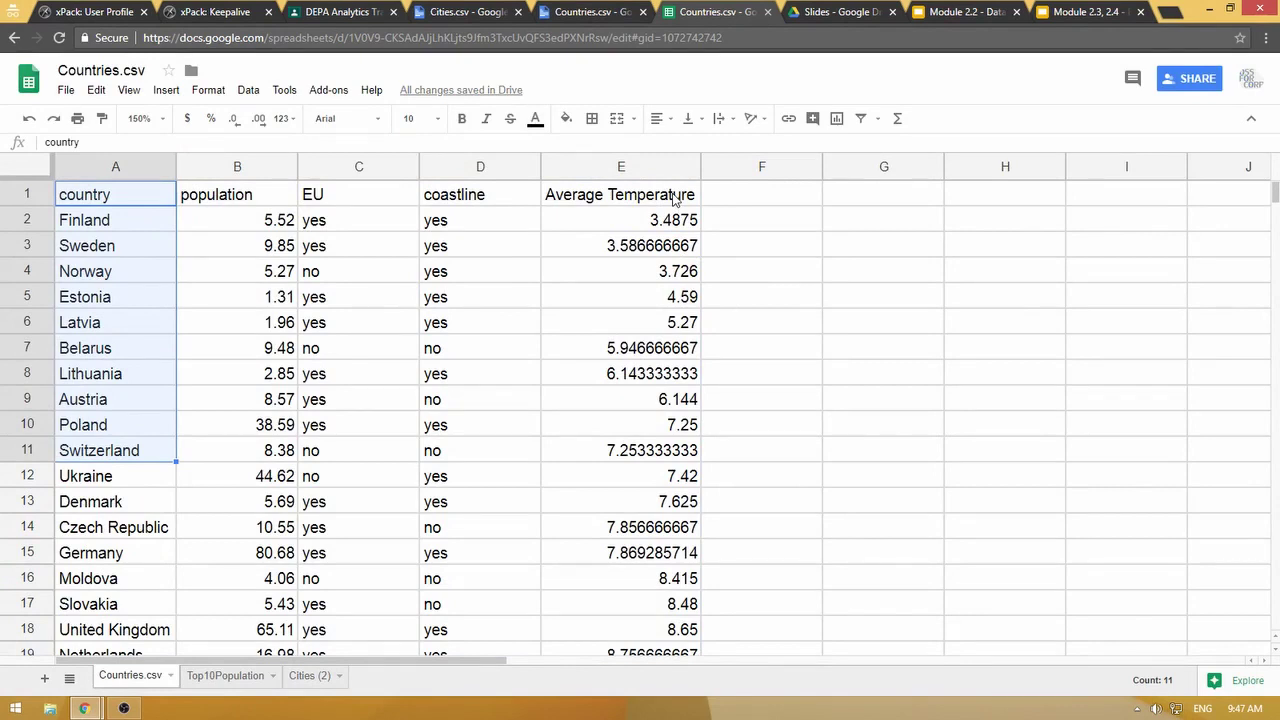
drag(675, 200, 690, 455)
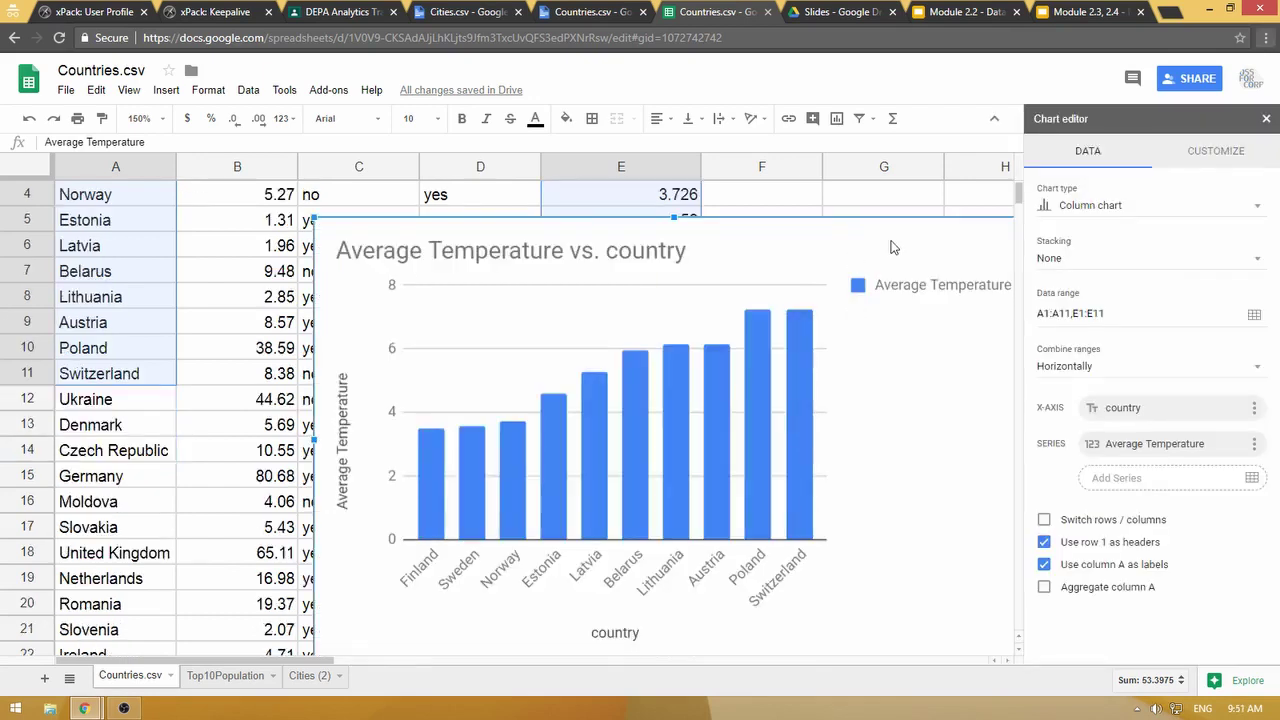
Reposition the Average Temperature vs. country chart over the table and move it to its own sheet
drag(940, 237, 759, 227)
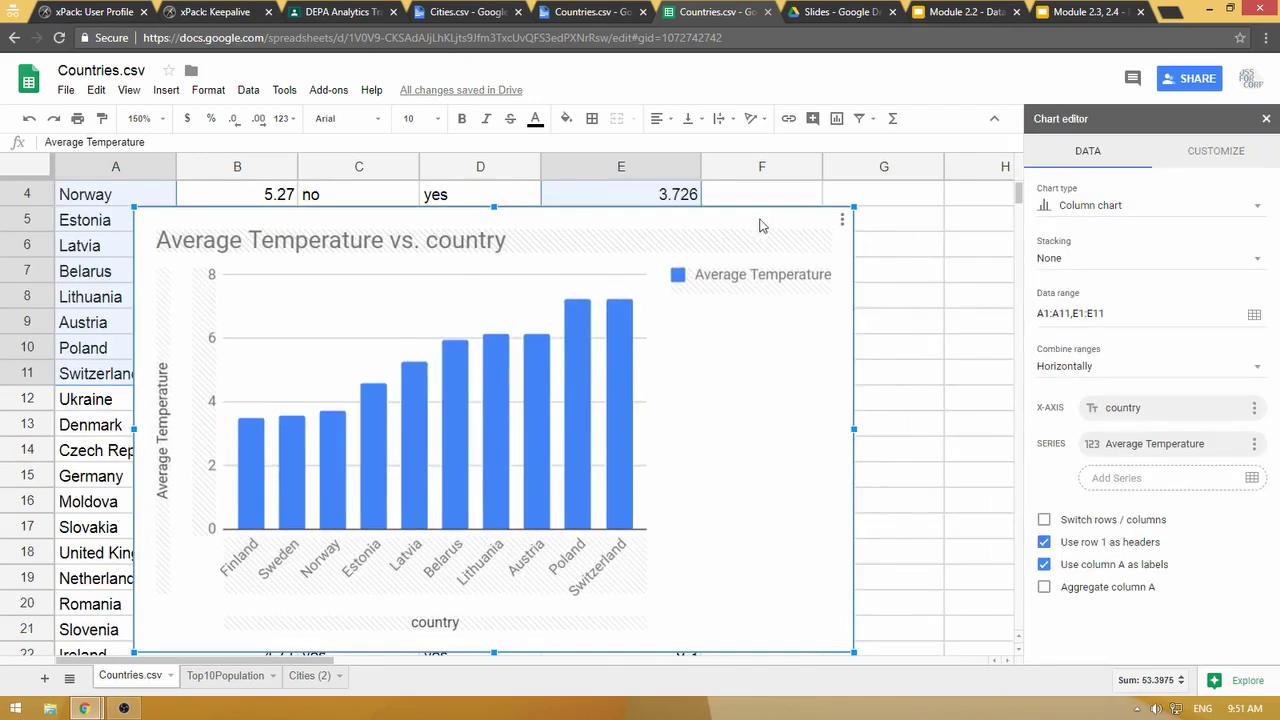
click(843, 226)
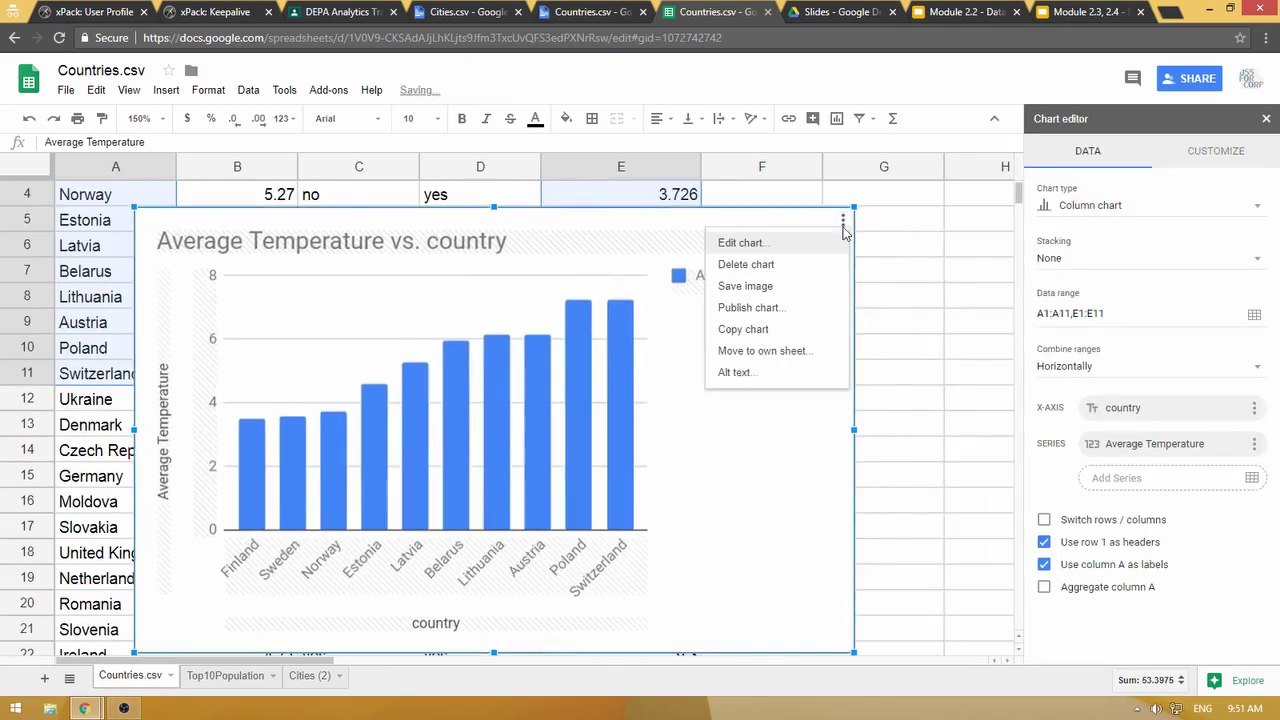
click(763, 352)
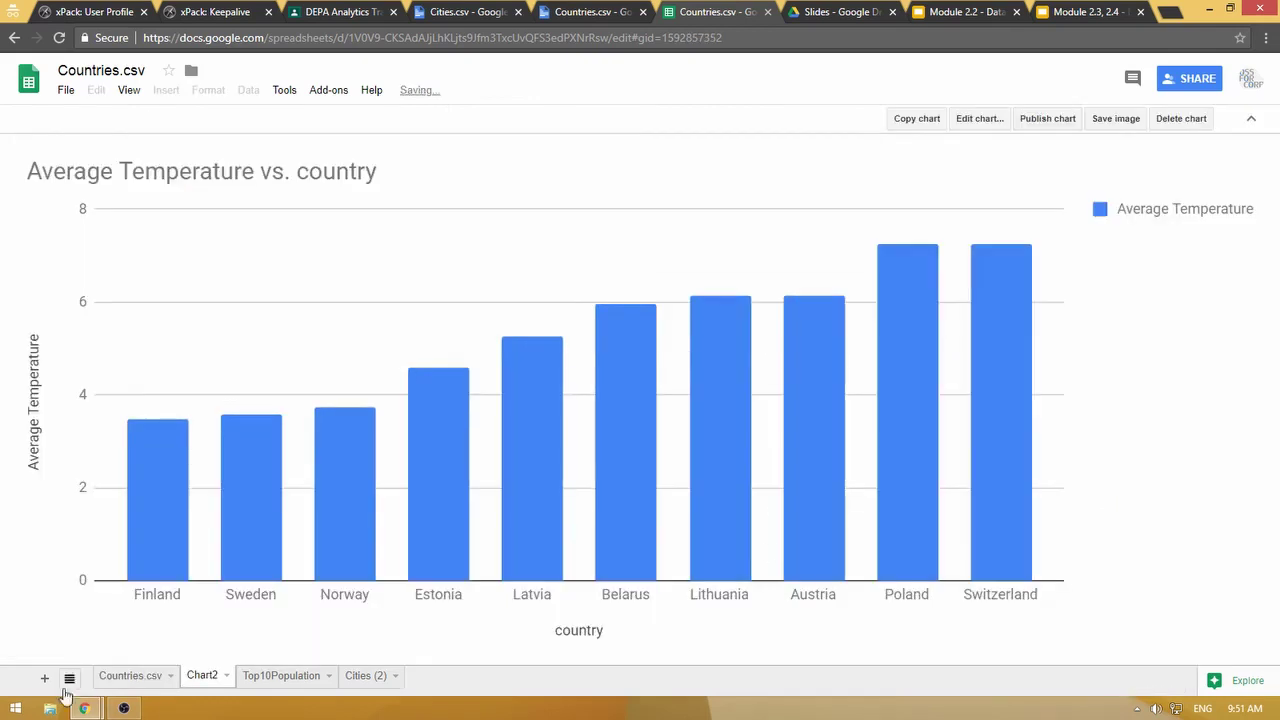
Rename the new chart sheet as 10LowestTemp
double_click(205, 677)
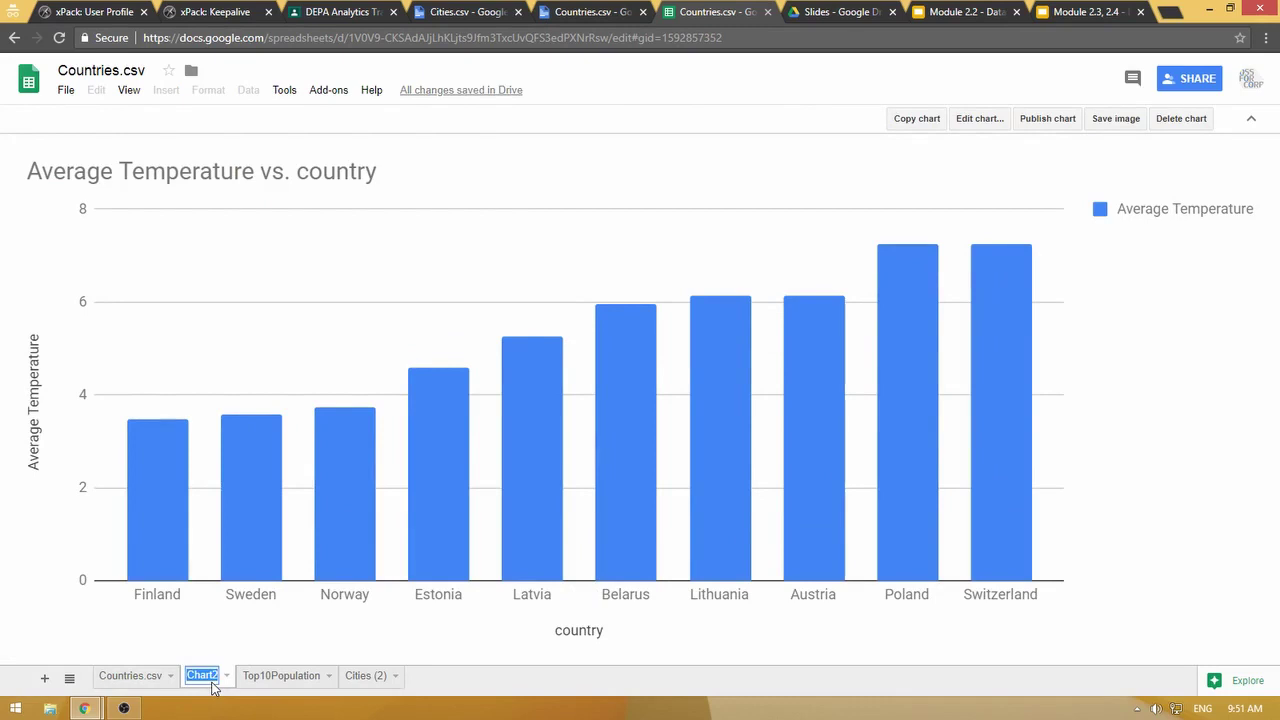
key(super+plus)
text(Lowe)
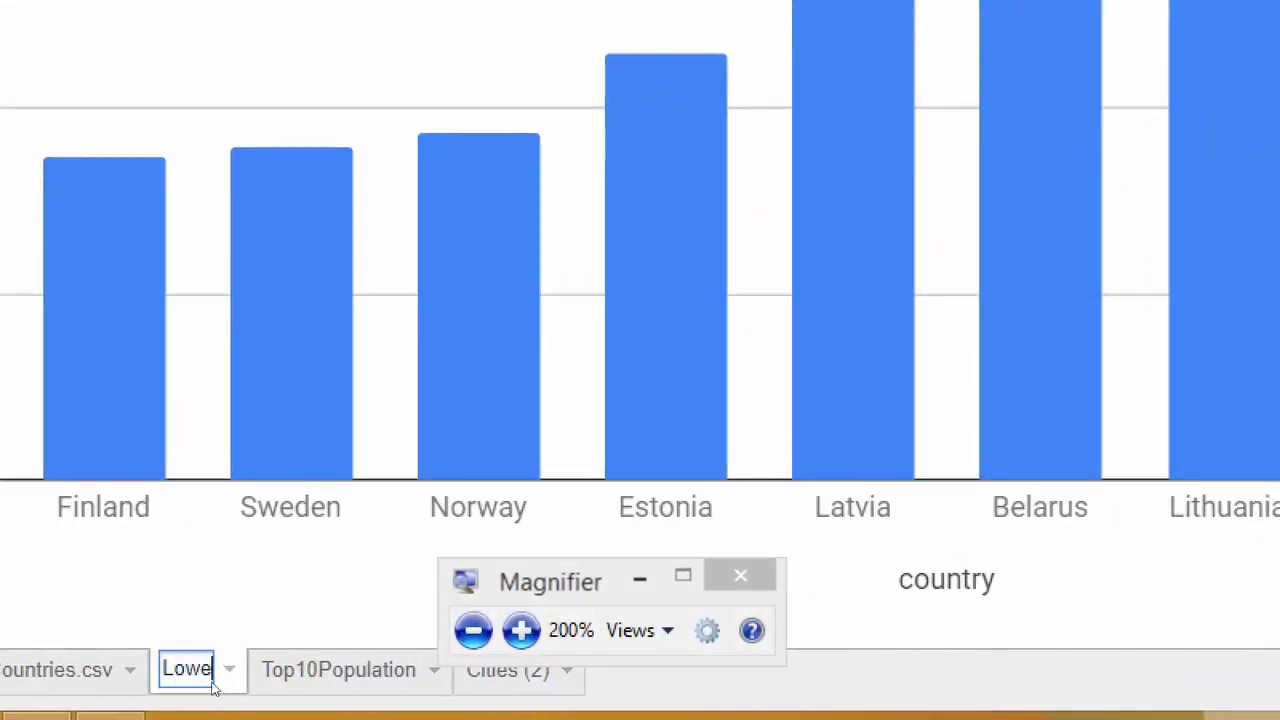
text(st10)
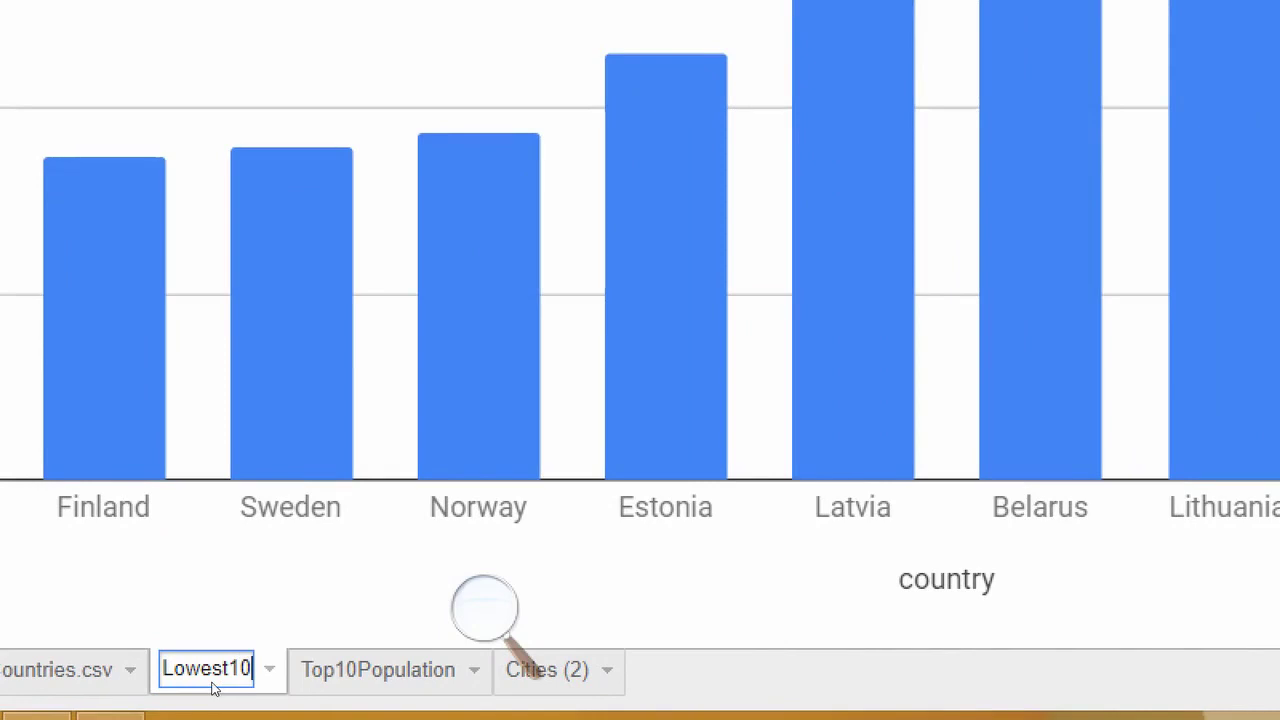
key(BackSpace)
key(BackSpace)
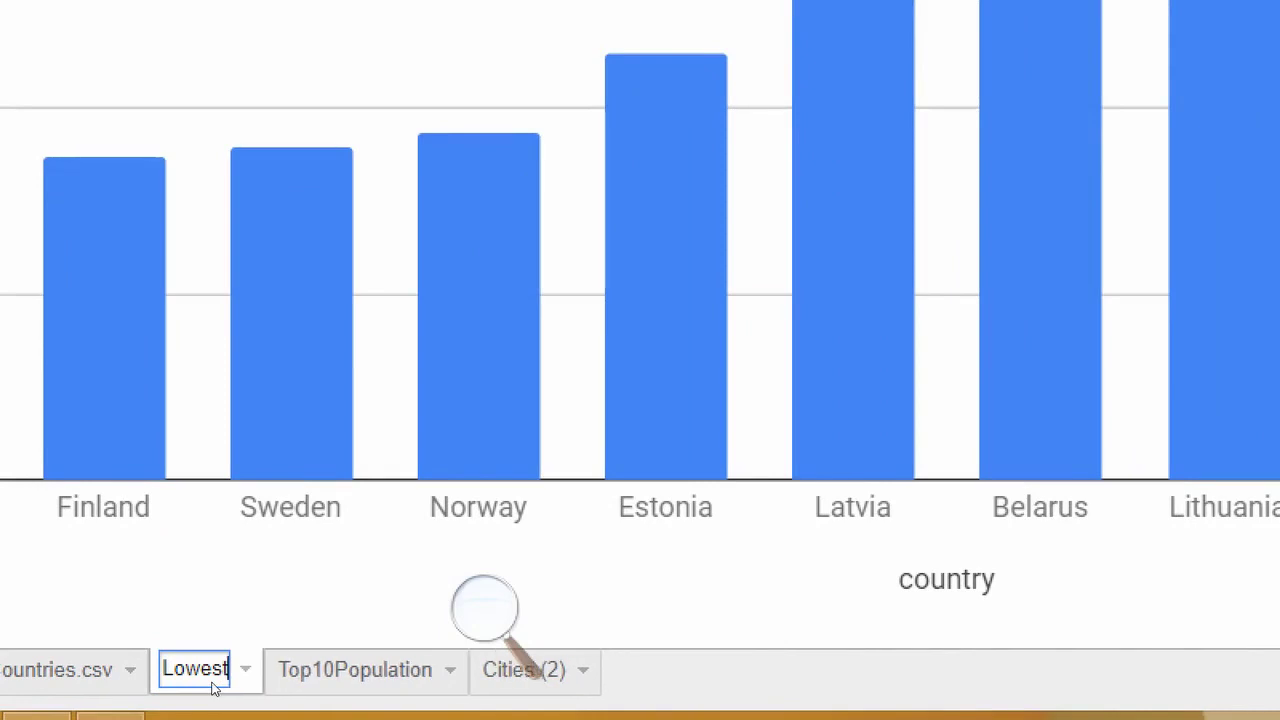
text(Temp)
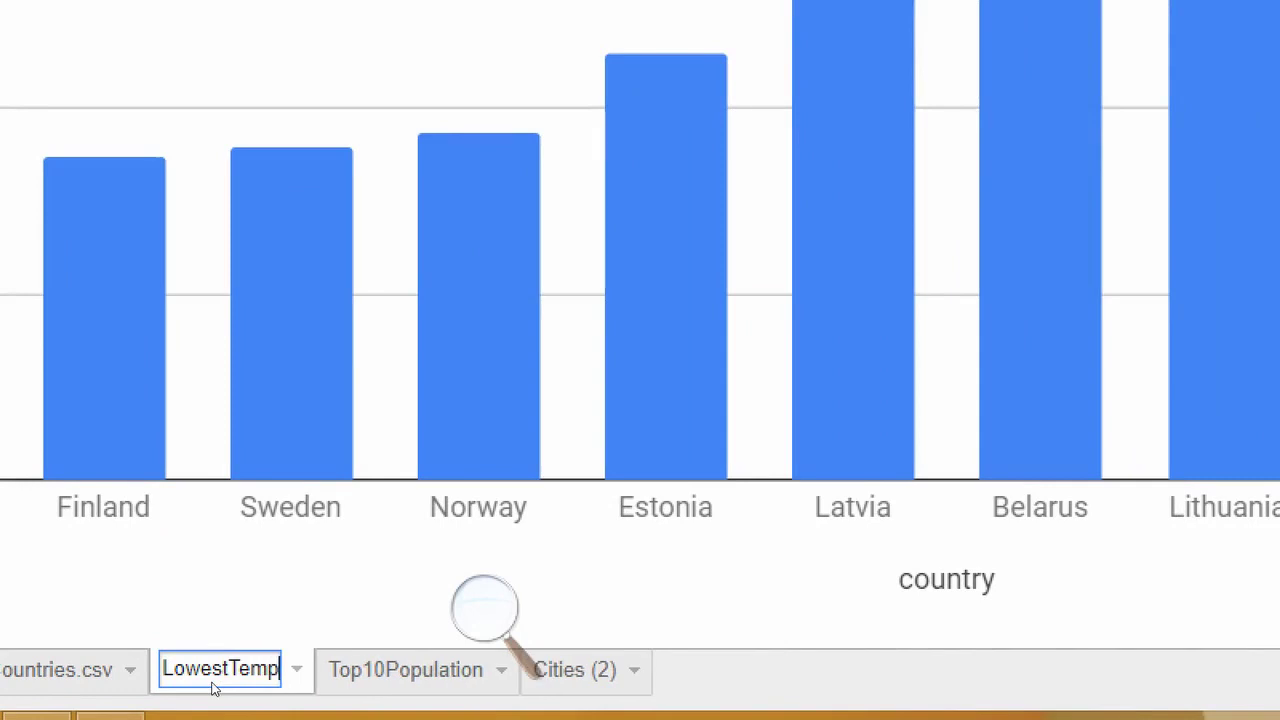
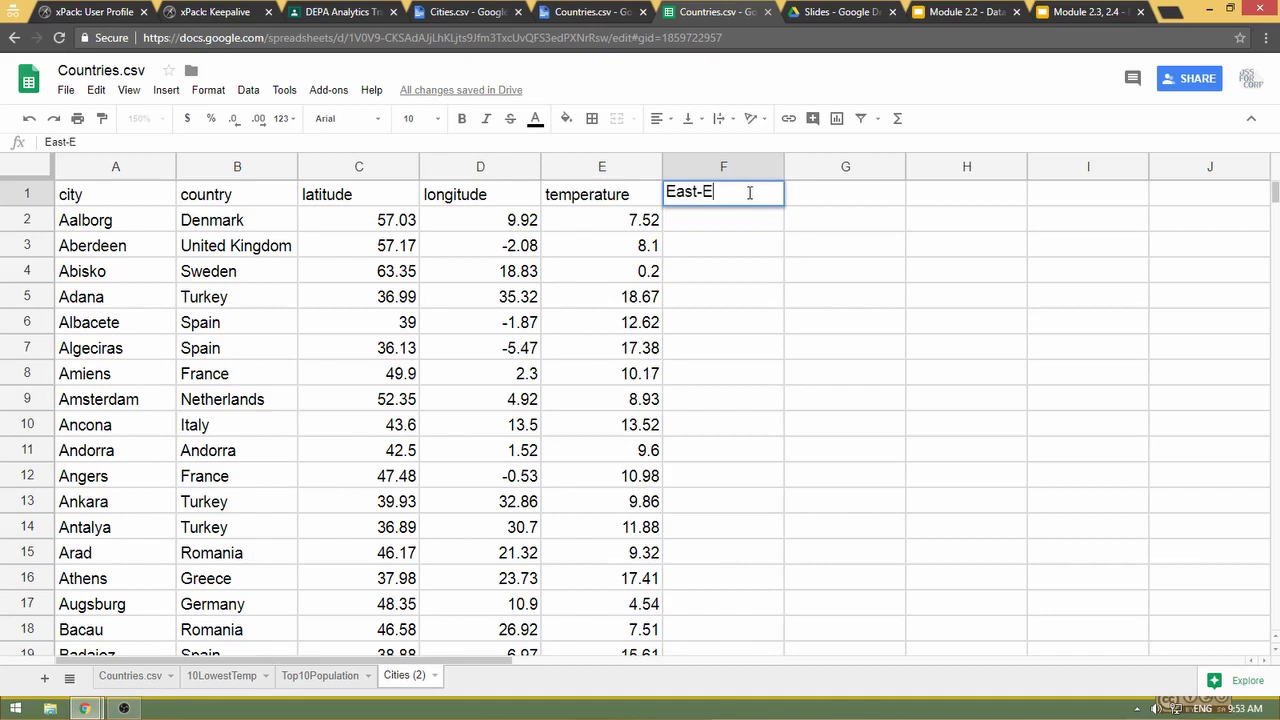
Complete the column header in F1 of the Cities (2) sheet as East-West
key(BackSpace)
text(West)
key(Return)
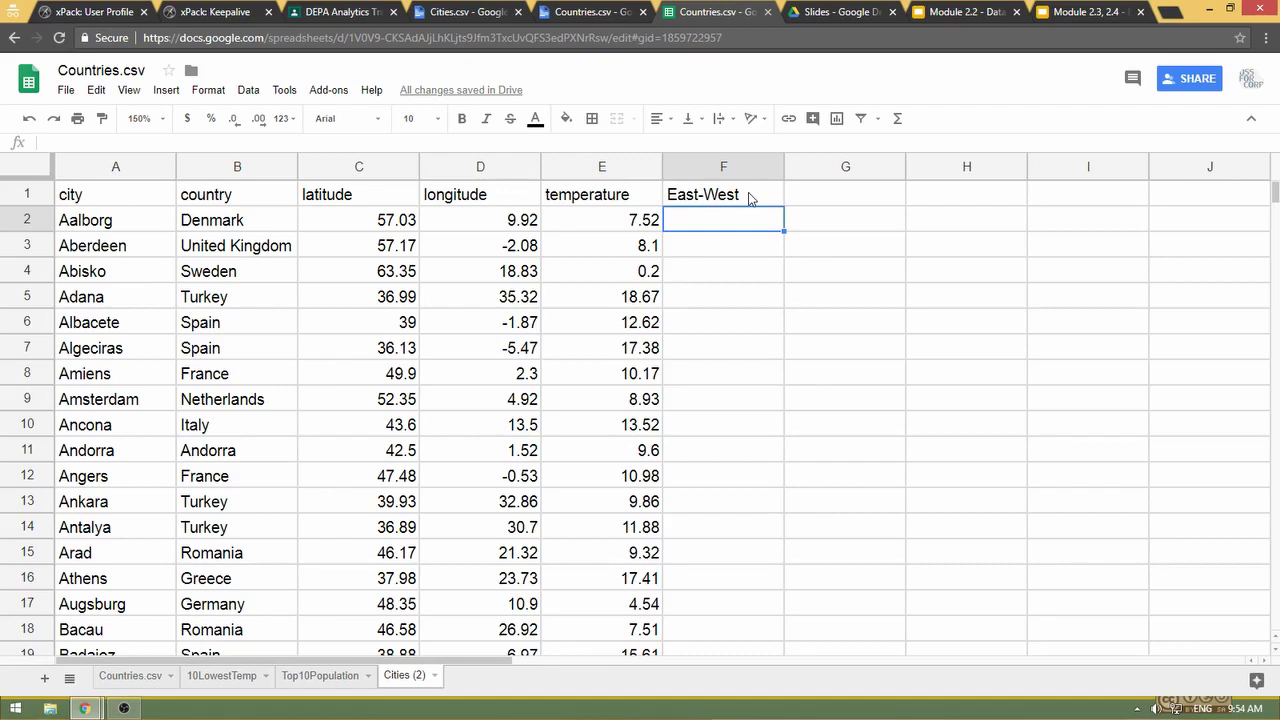
Enter the sample labels East for Aalborg in F2 and West for Aberdeen in F3
text(East)
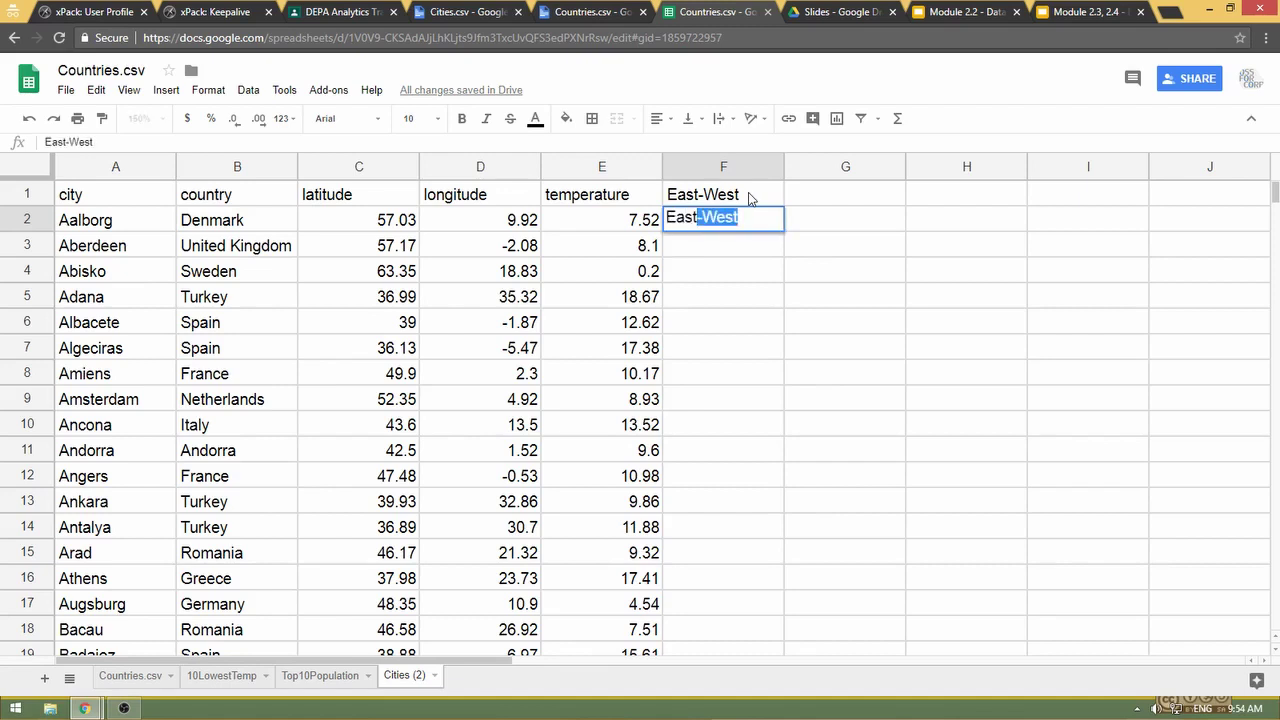
key(Delete)
key(Return)
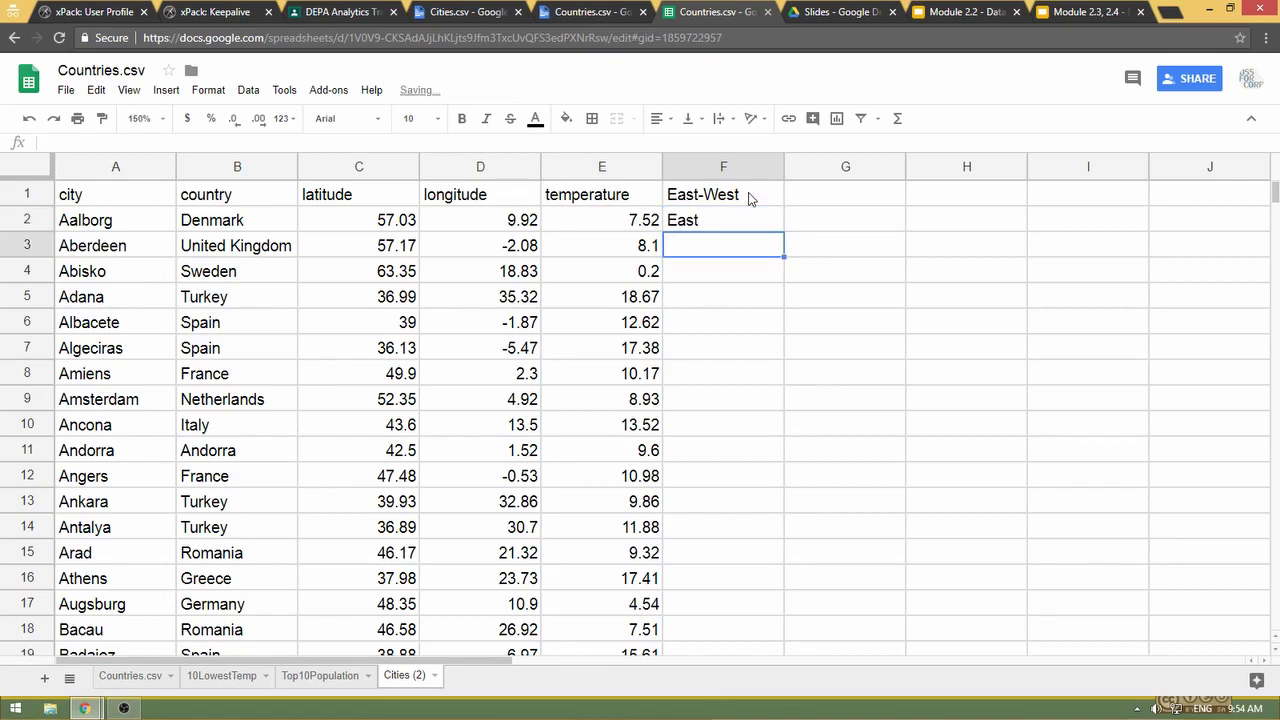
text(West)
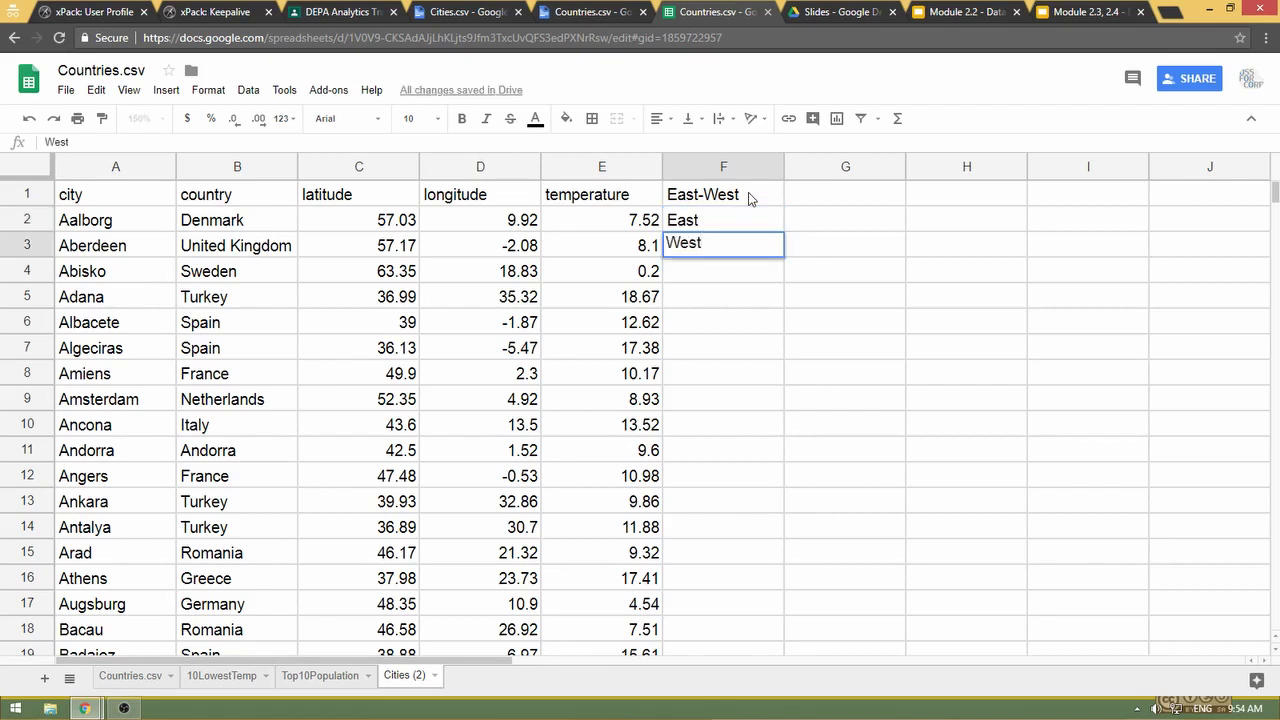
key(Return)
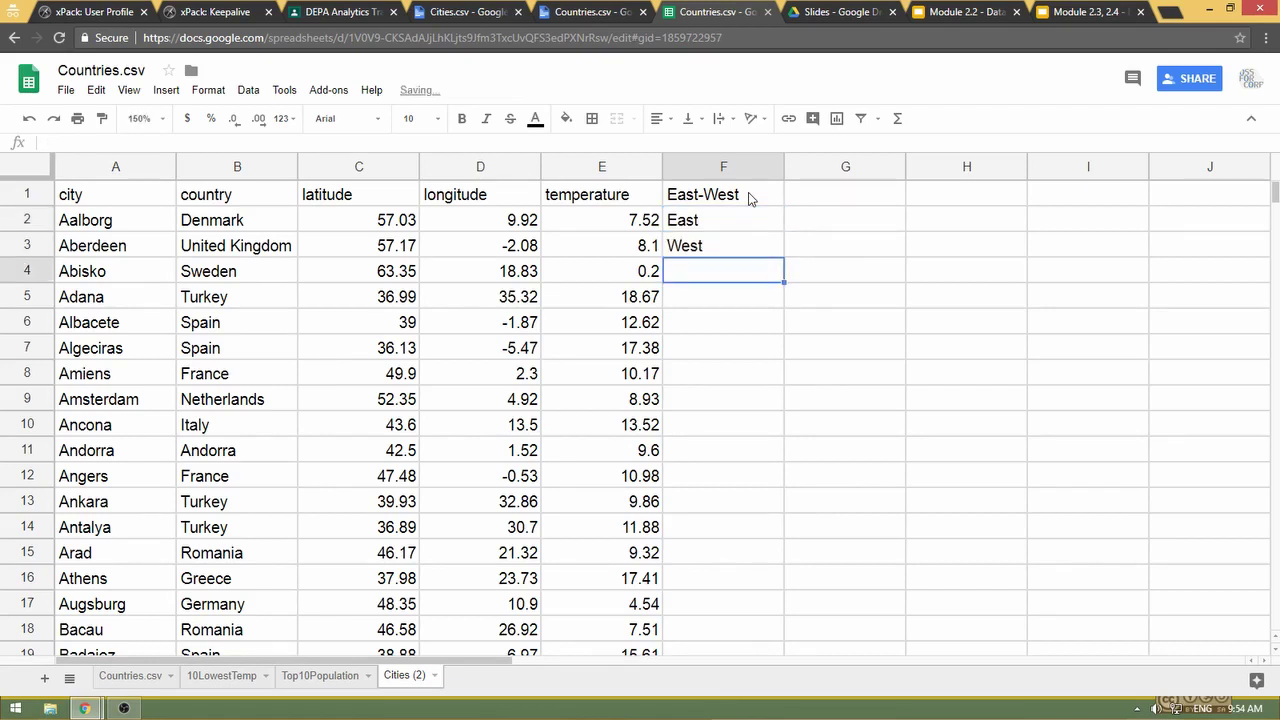
Replace the label in F2 with the start of an IF formula testing whether the longitude is negative, =if(D2<0
key(Up)
key(Up)
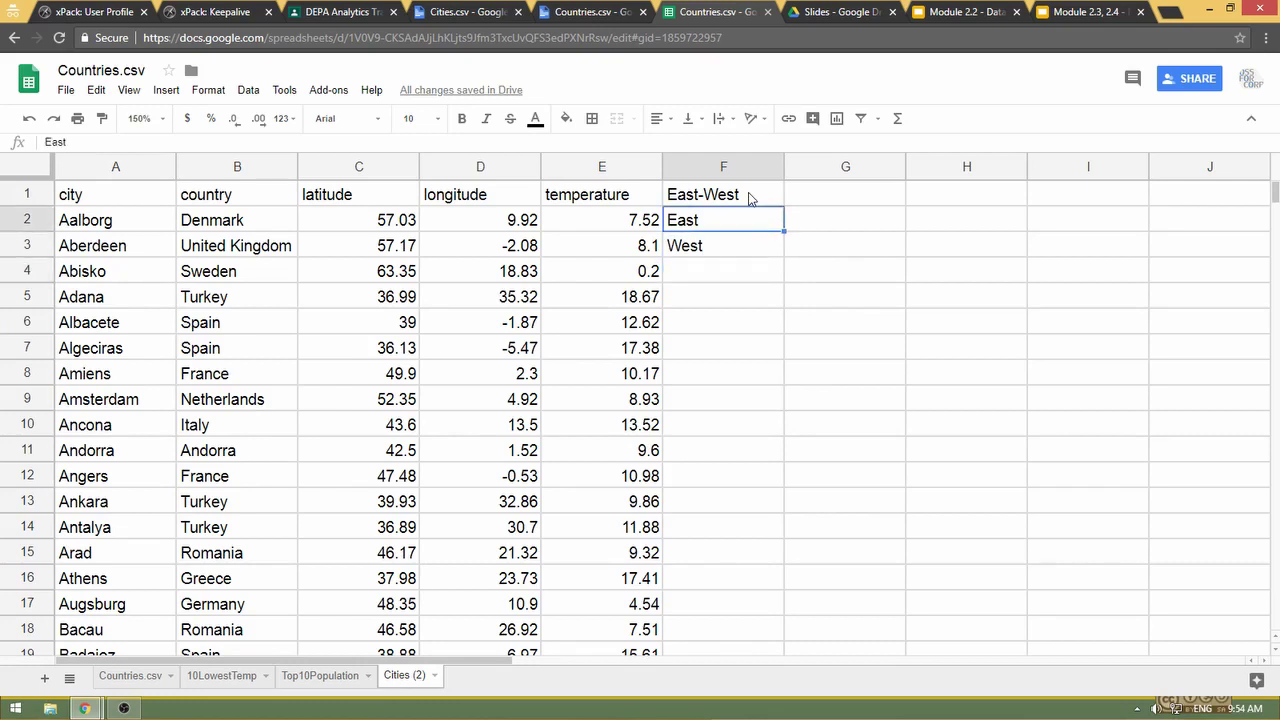
text(=if()
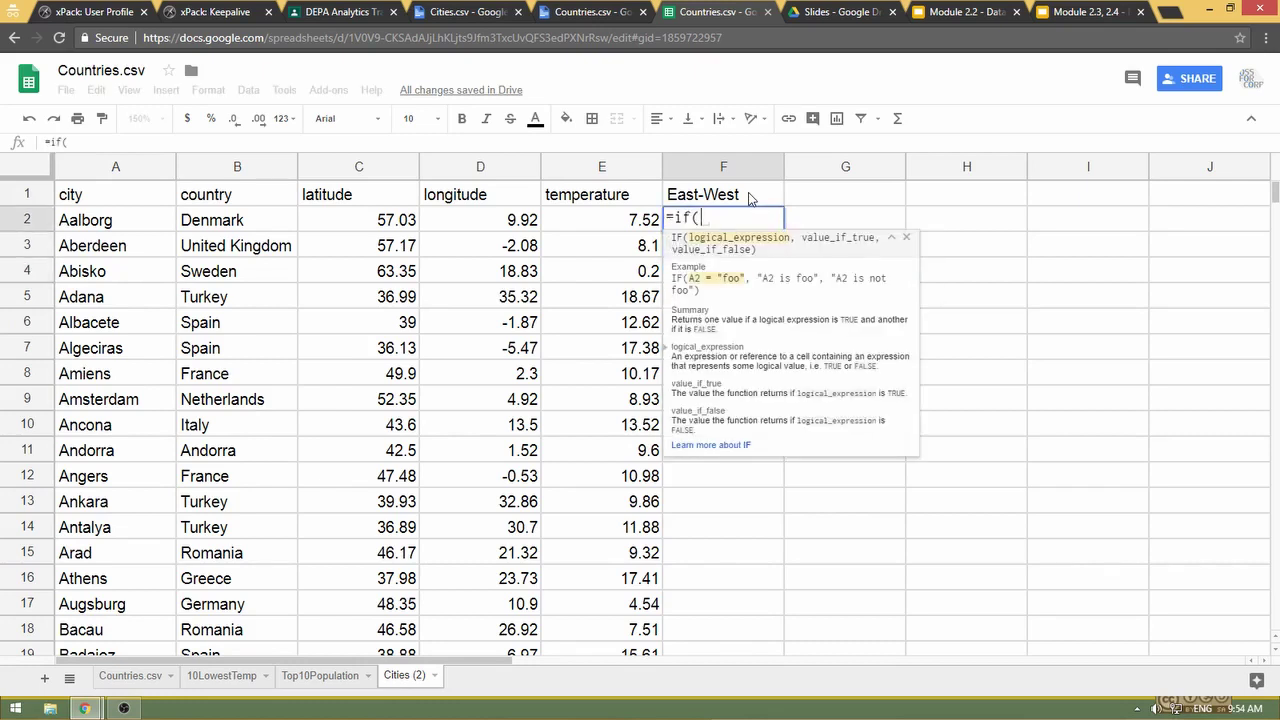
key(super+plus)
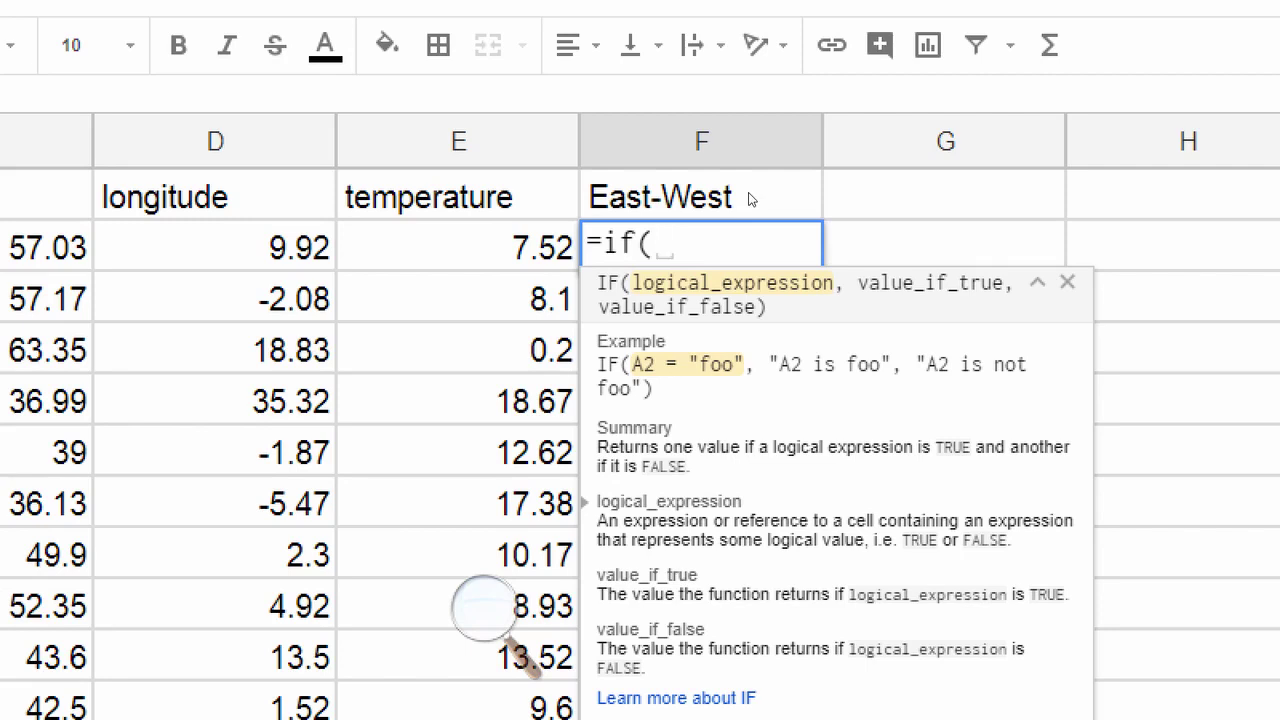
key(Left)
key(Left)
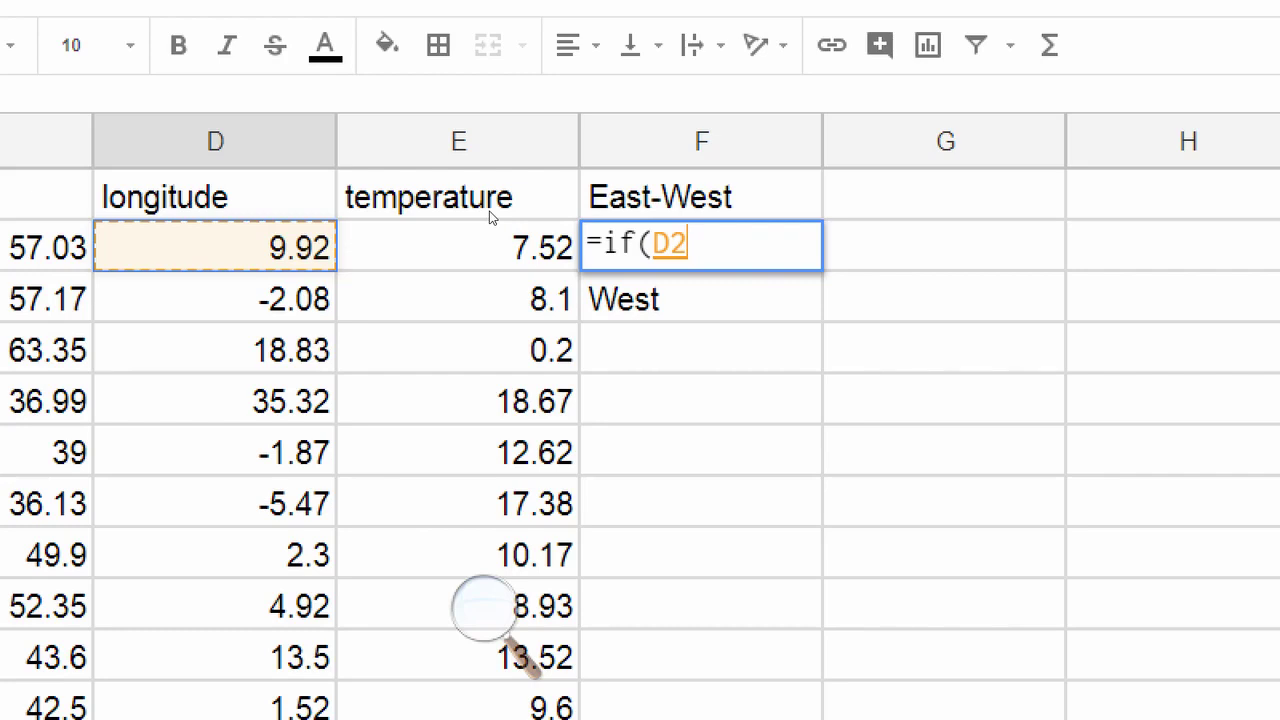
text(<)
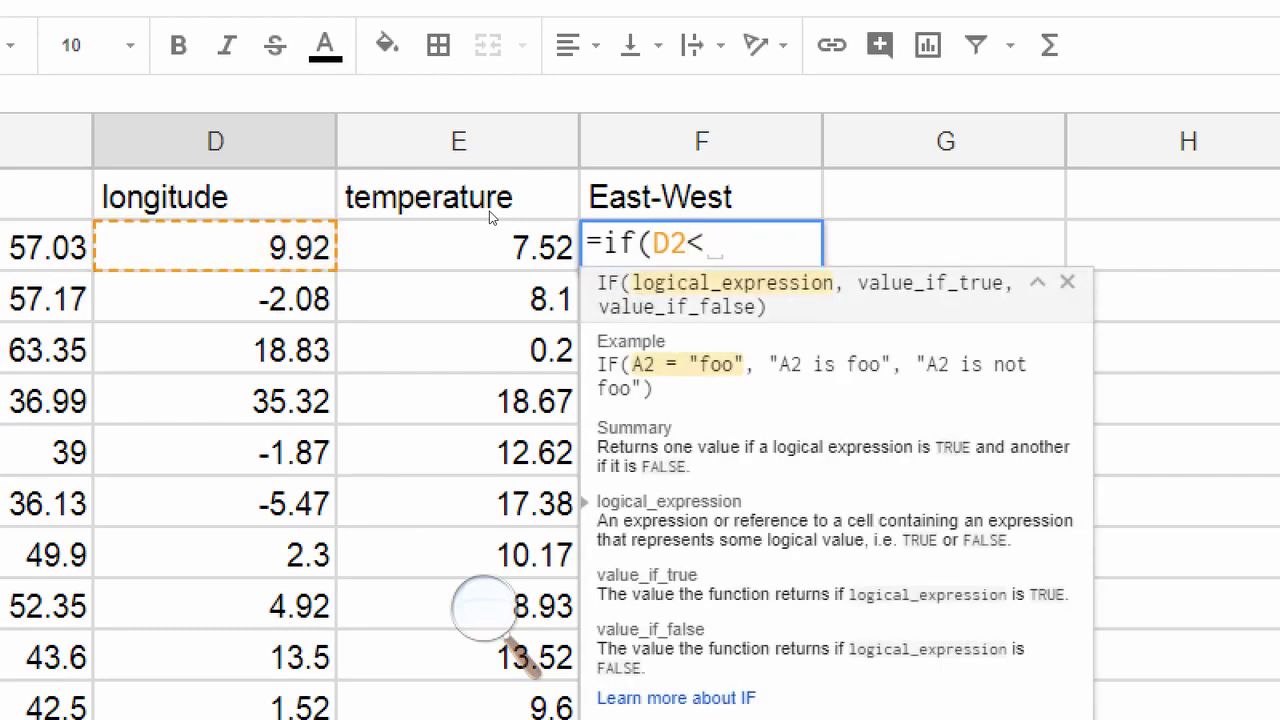
text(0)
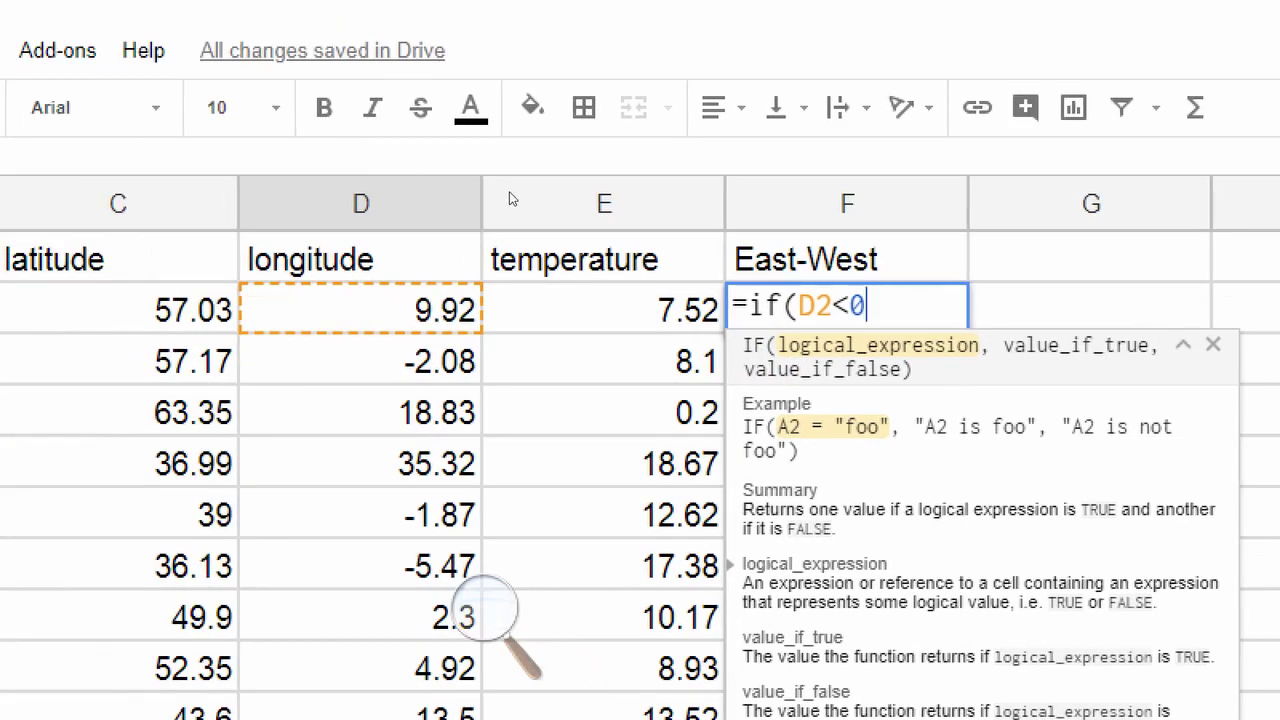
Complete F2's formula to return "West" when the condition is true and "East" otherwise, and enter it as =if(D2<0,"West","East")
text(,)
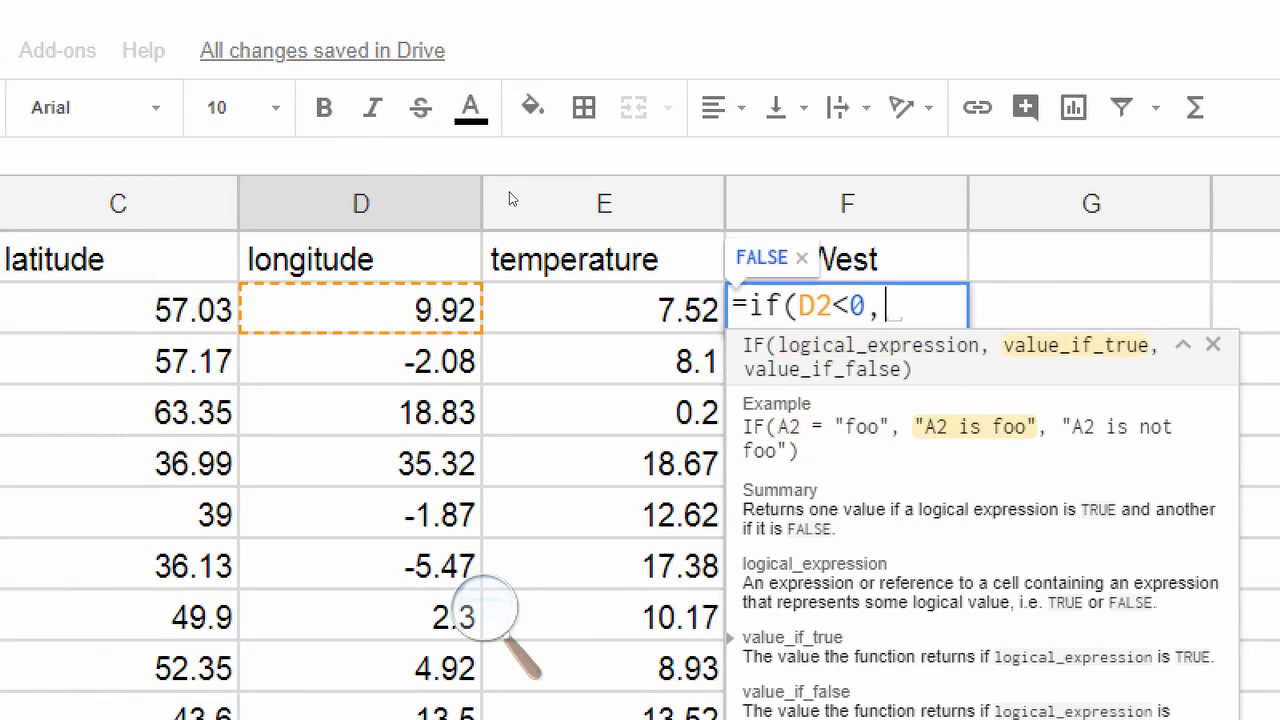
text(")
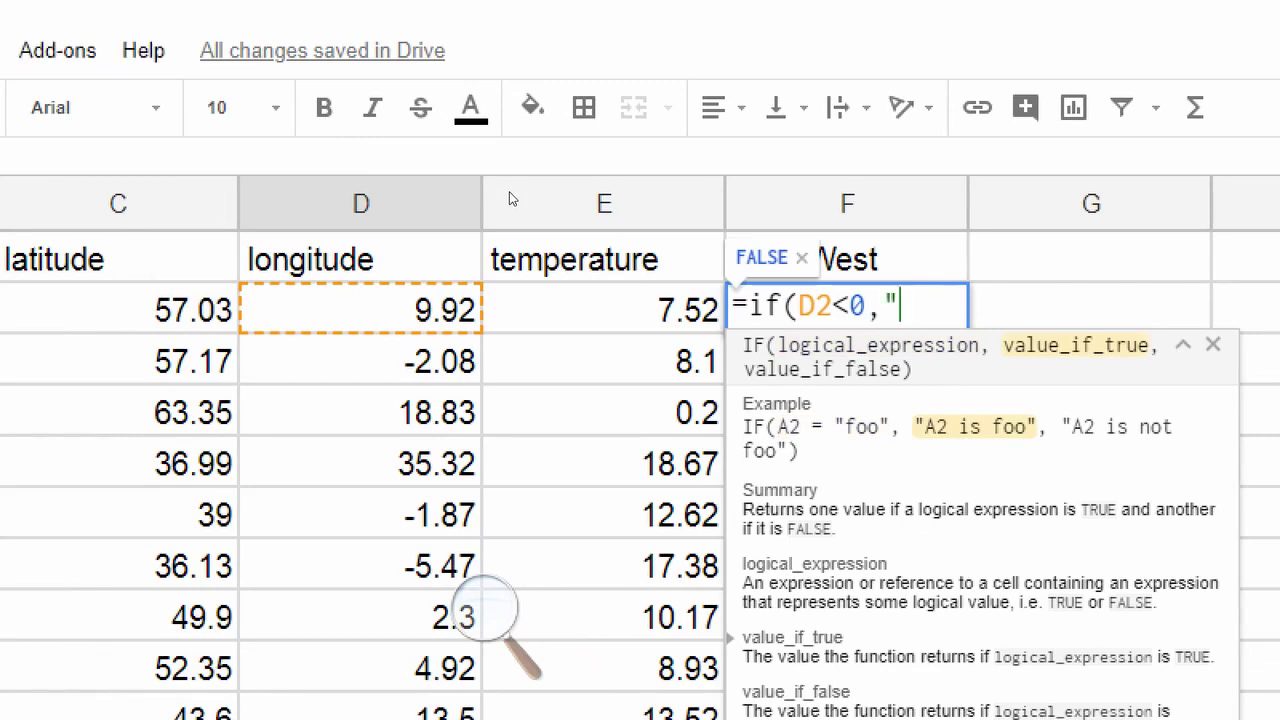
text(West")
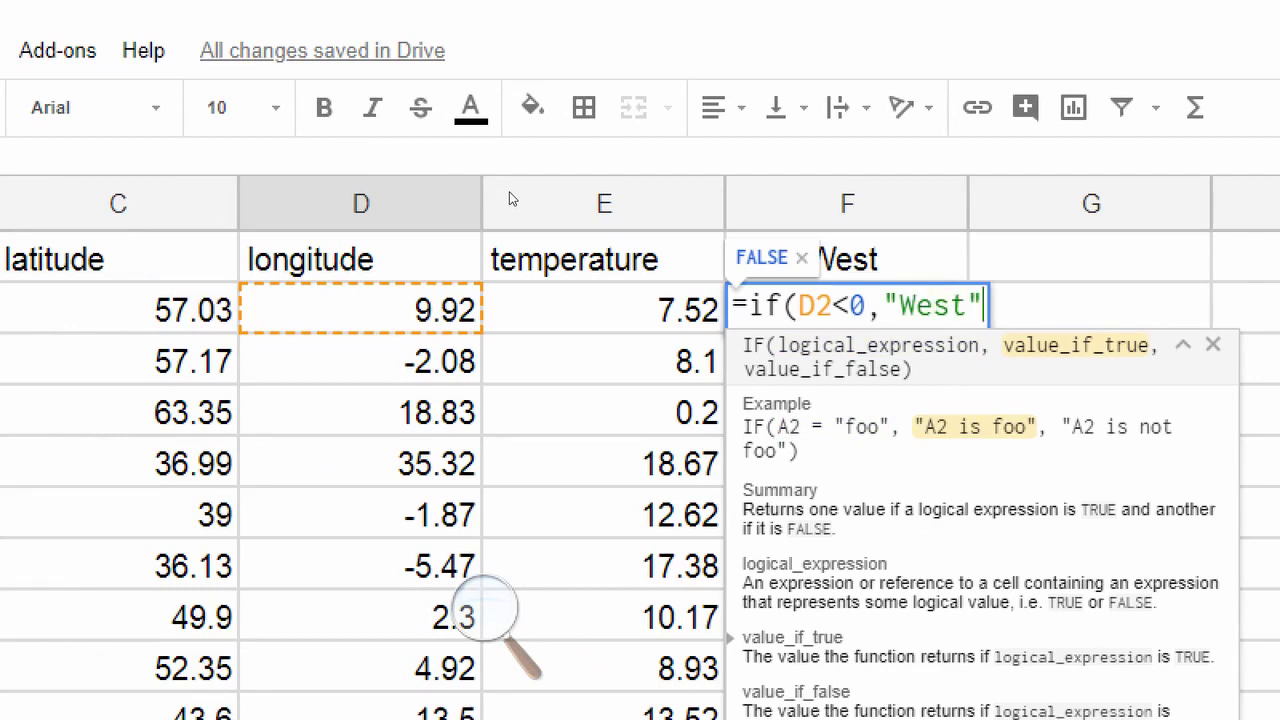
text(,)
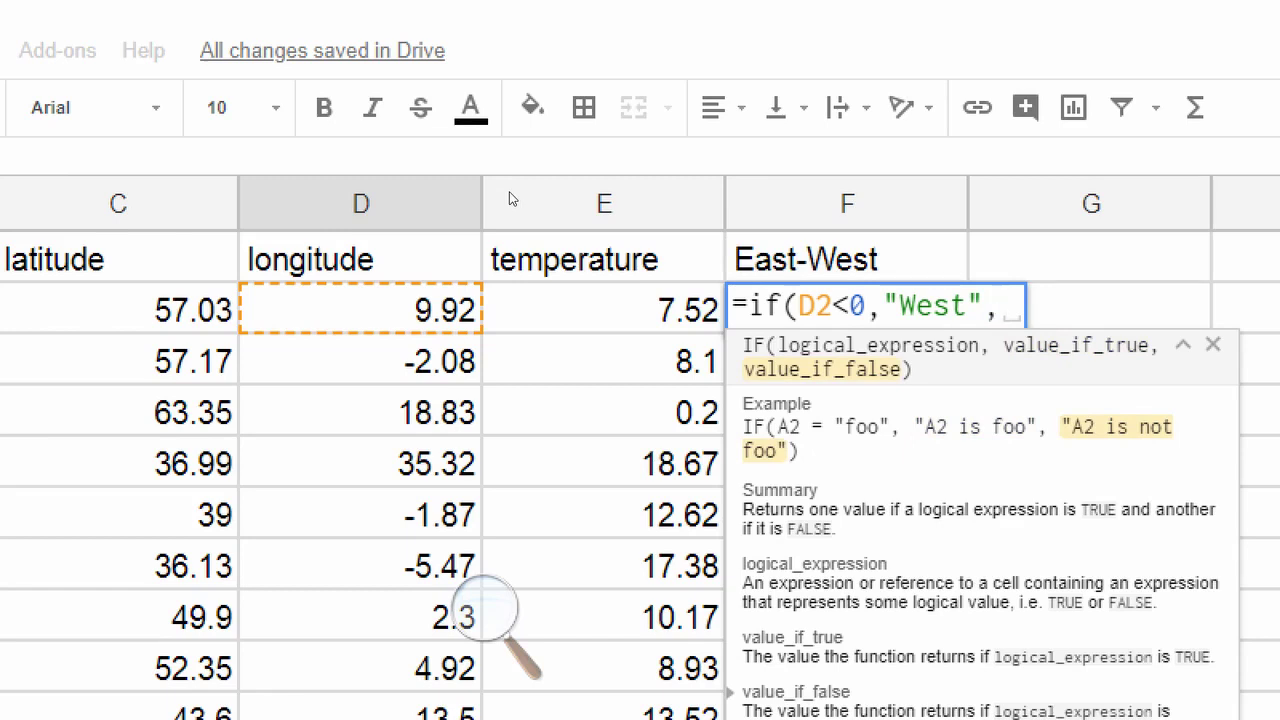
text(")
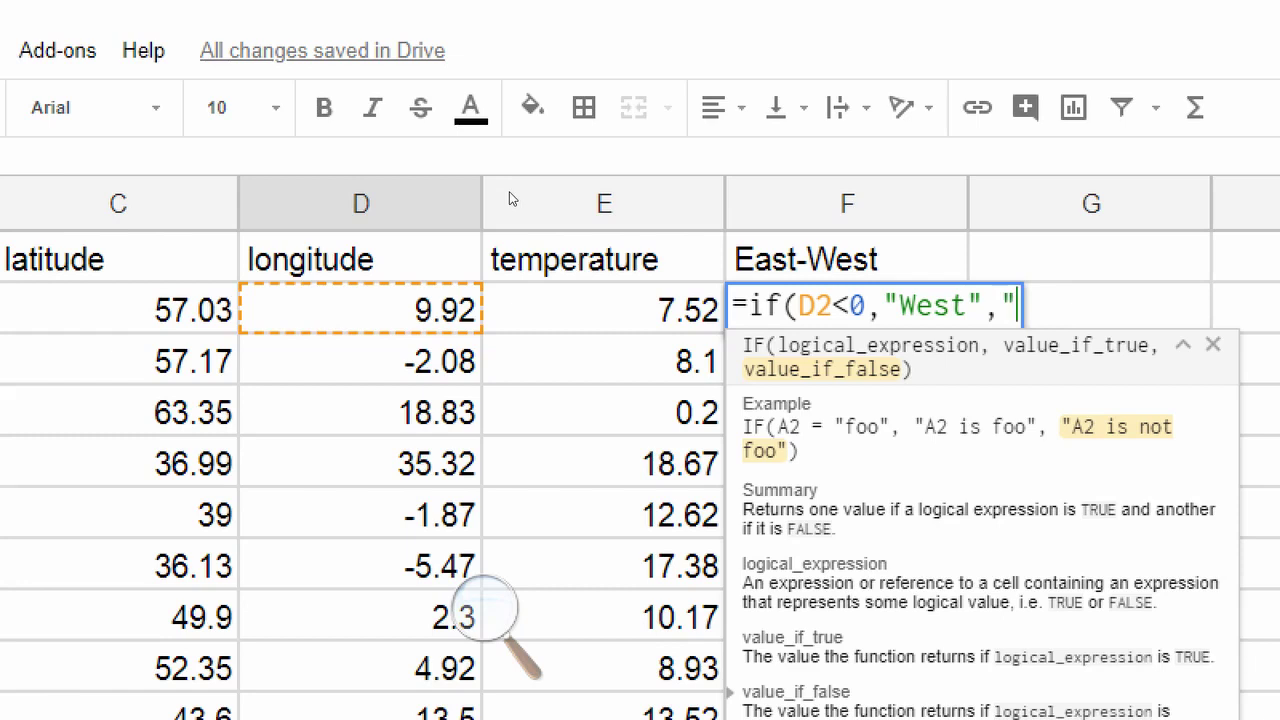
text(East"))
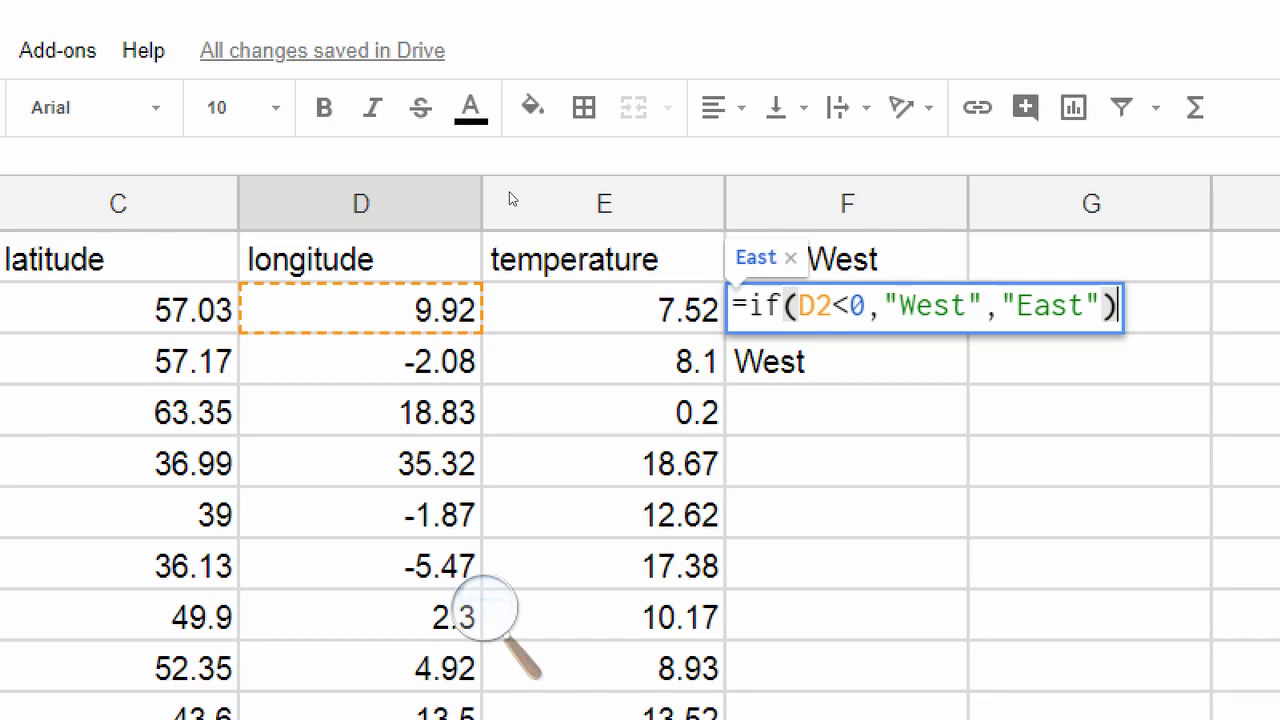
key(Return)
key(Up)
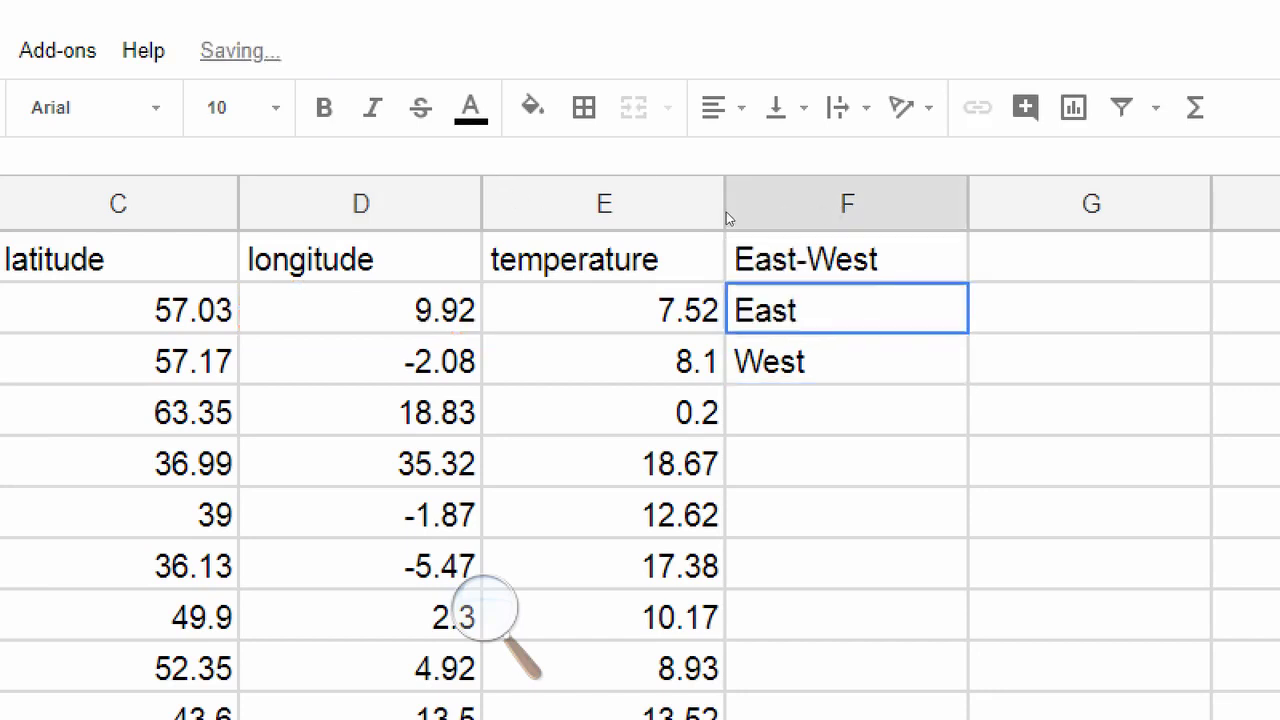
Clear the sample label from F3 and fill F2's IF formula down column F for every city through row 214
key(Return)
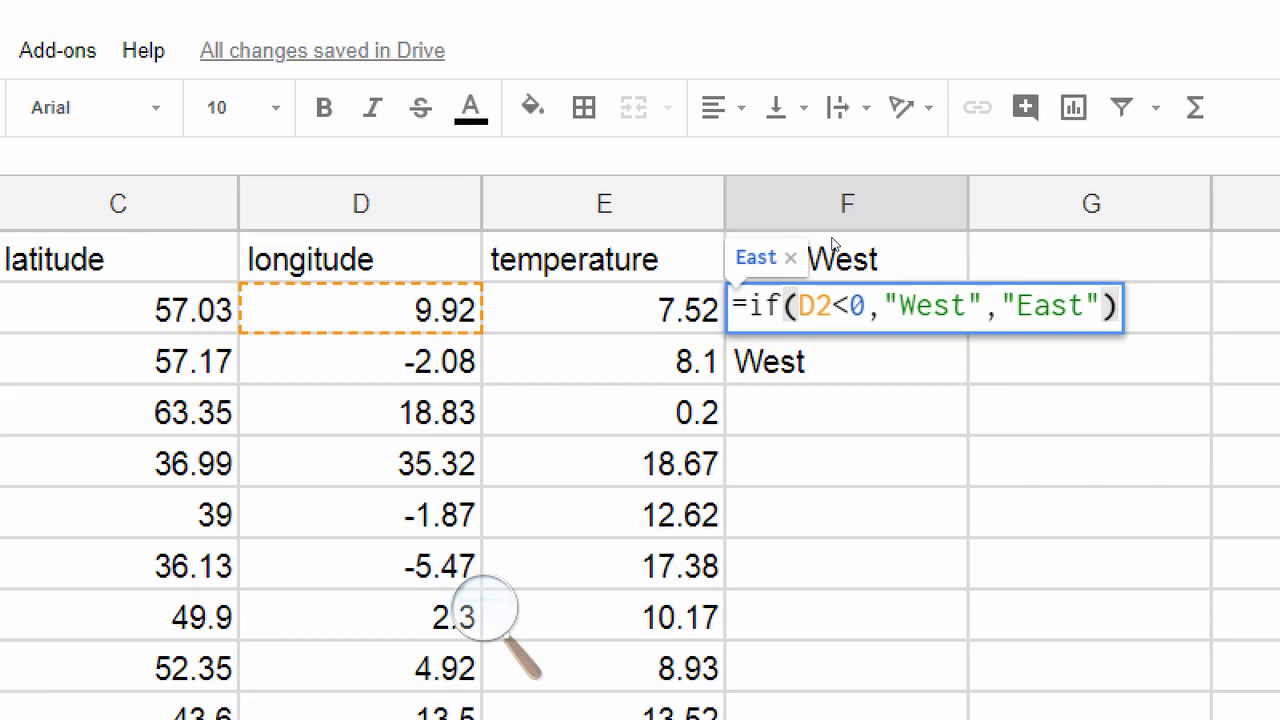
key(Return)
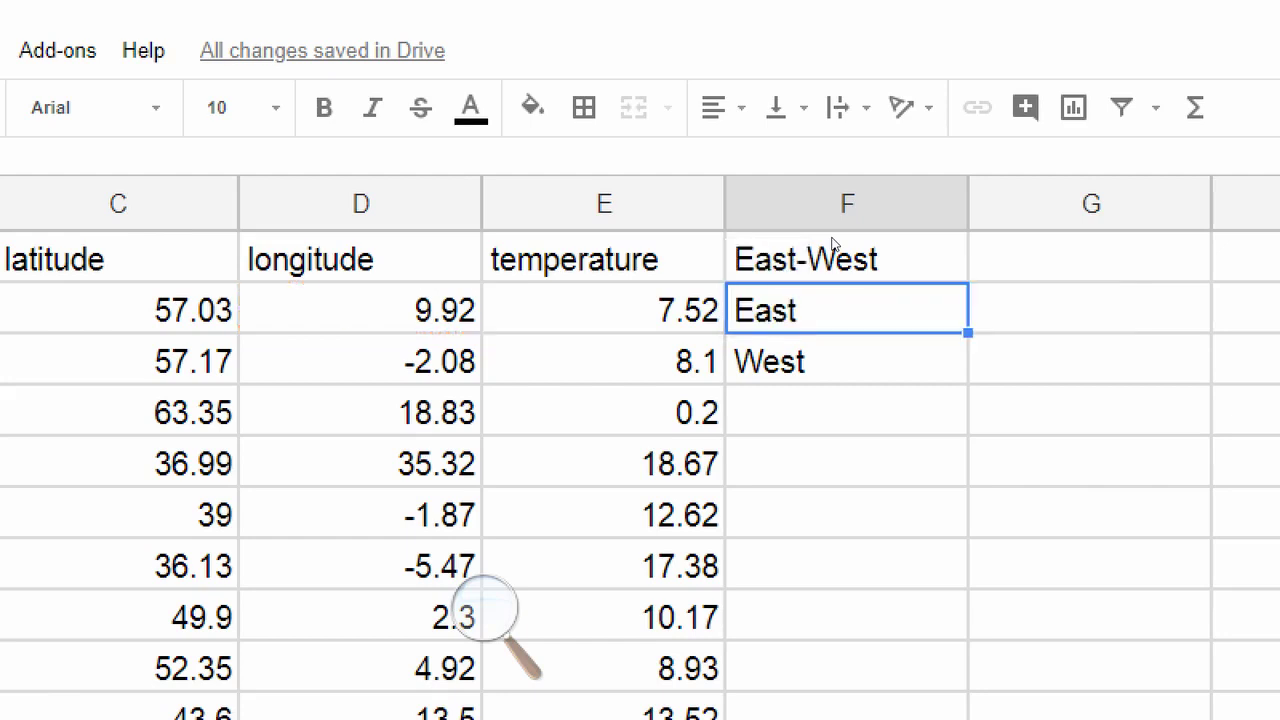
key(Down)
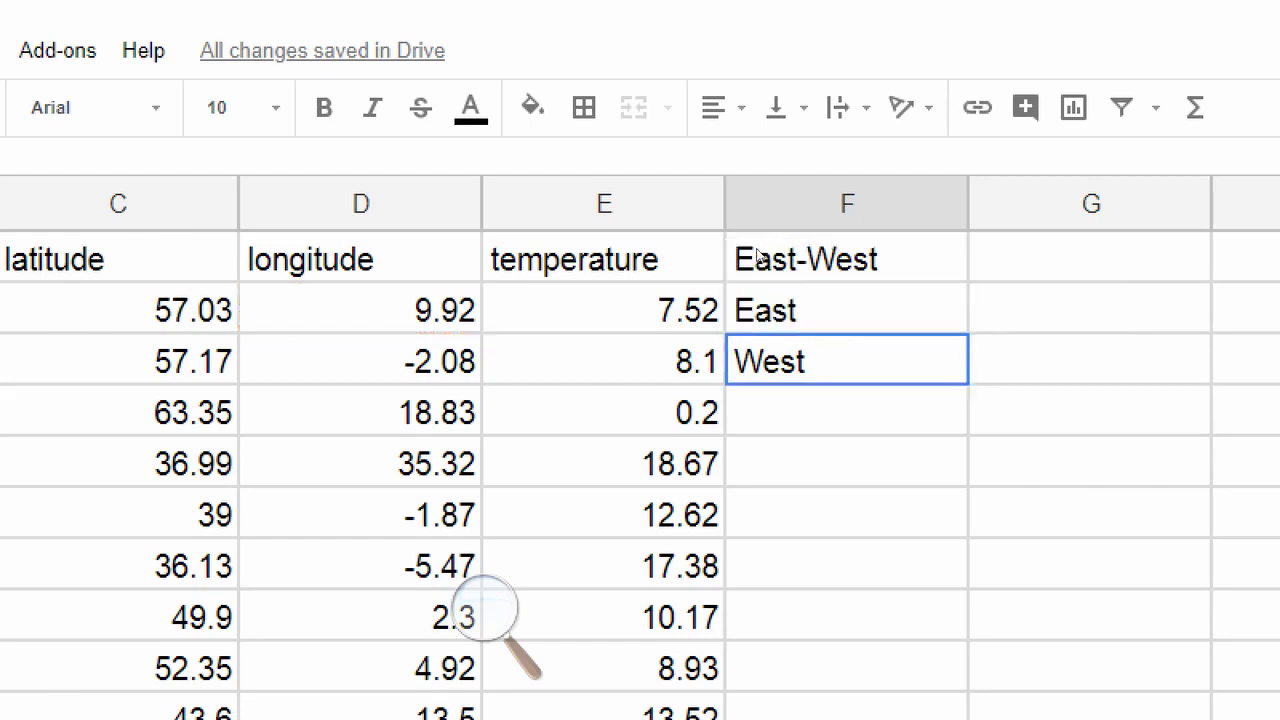
key(Delete)
key(Return)
key(Up)
key(Up)
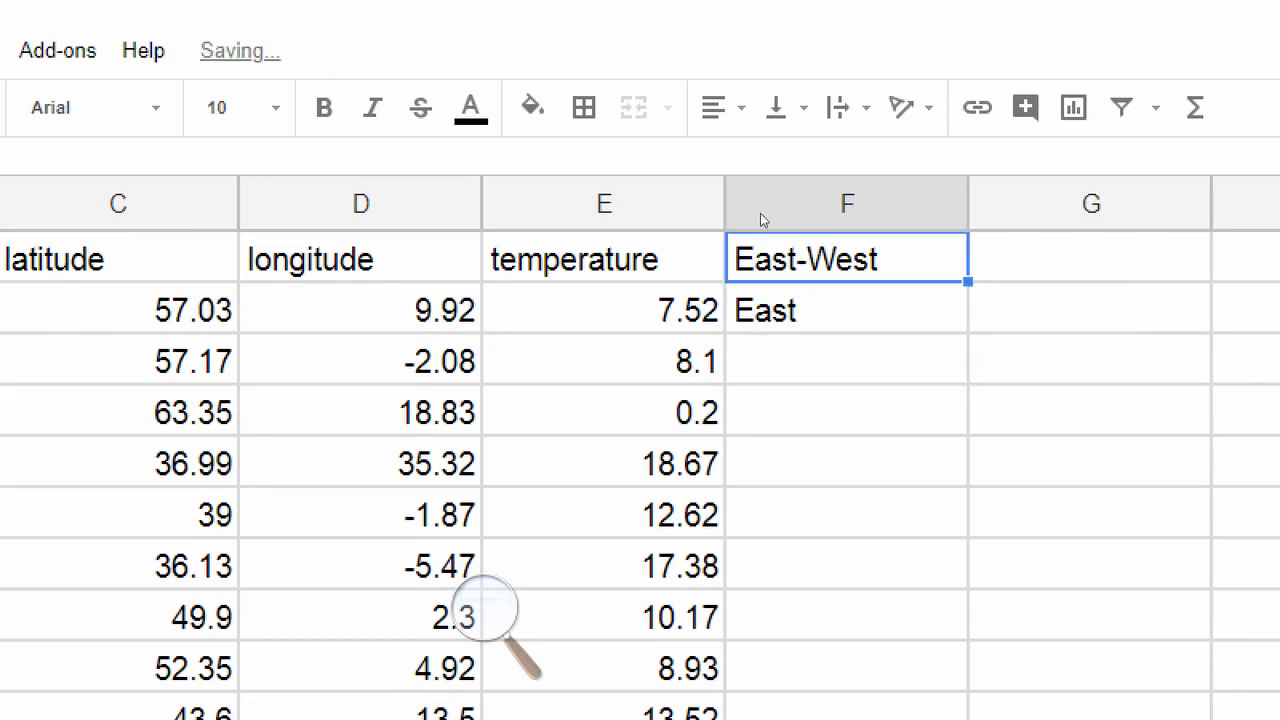
key(Down)
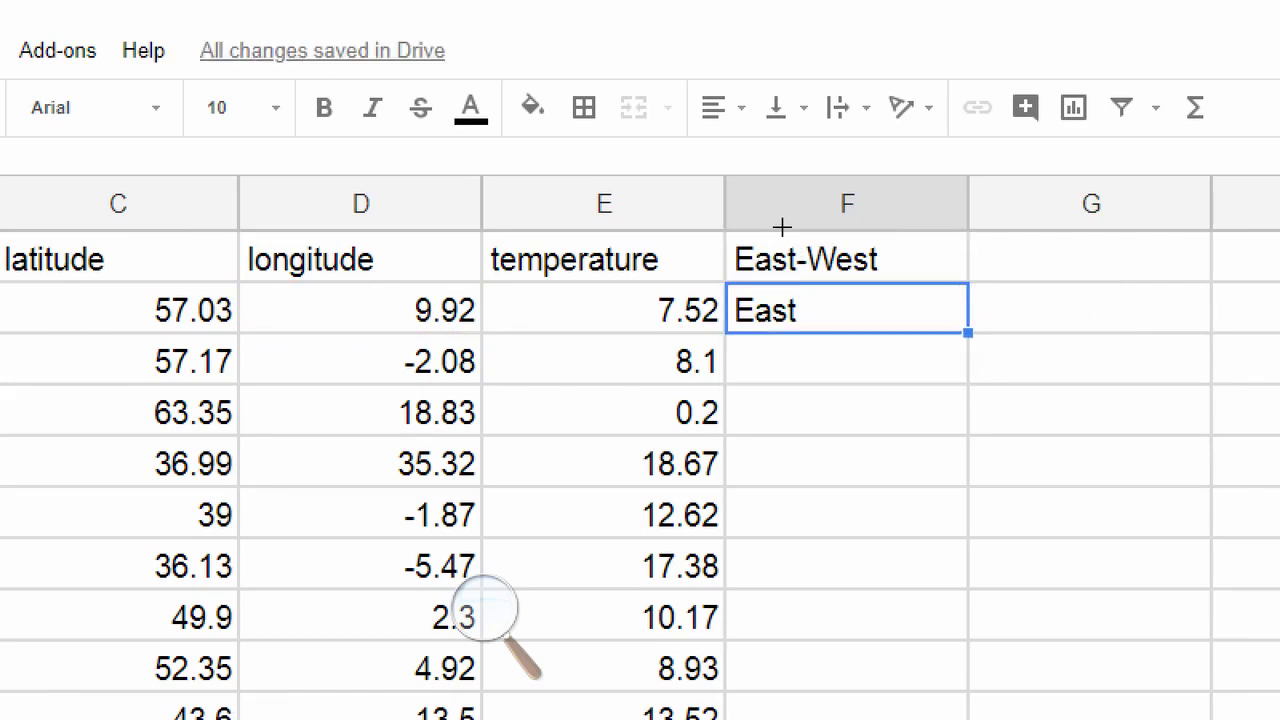
key(ctrl+Return)
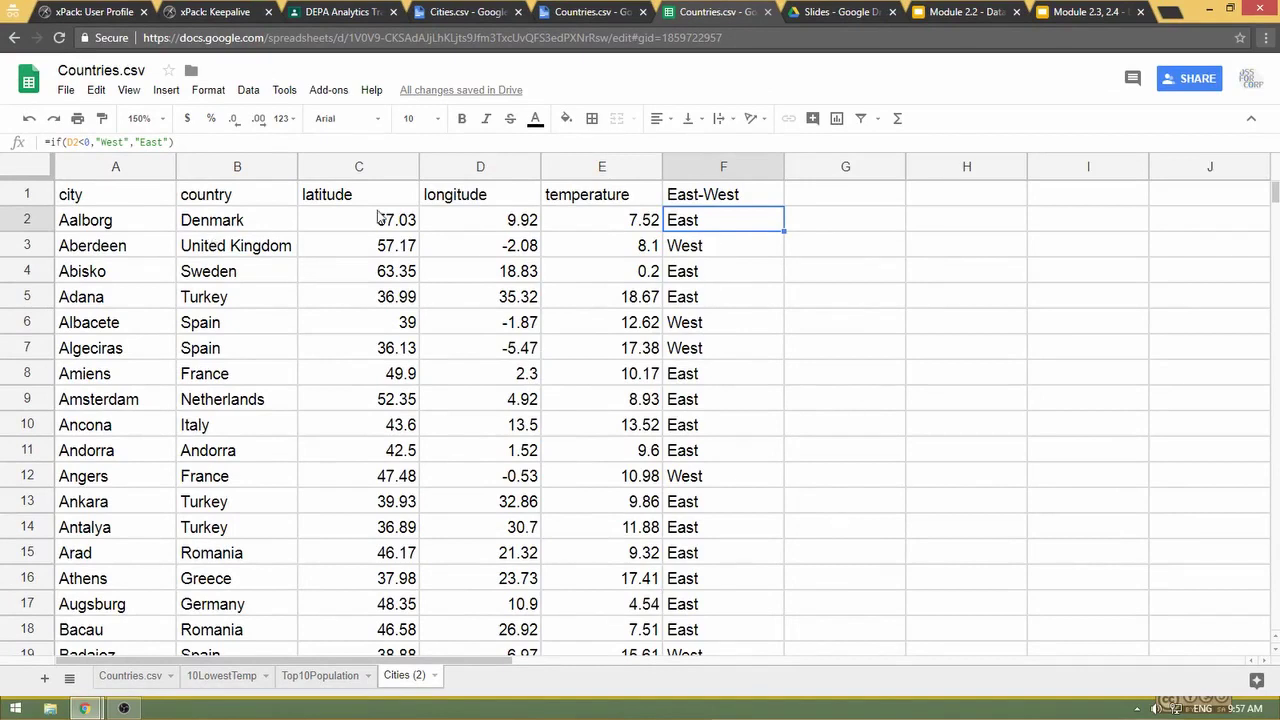
Insert a pie chart of the East-West column from F1:F214 and place it over the data columns so it is fully visible
click(723, 199)
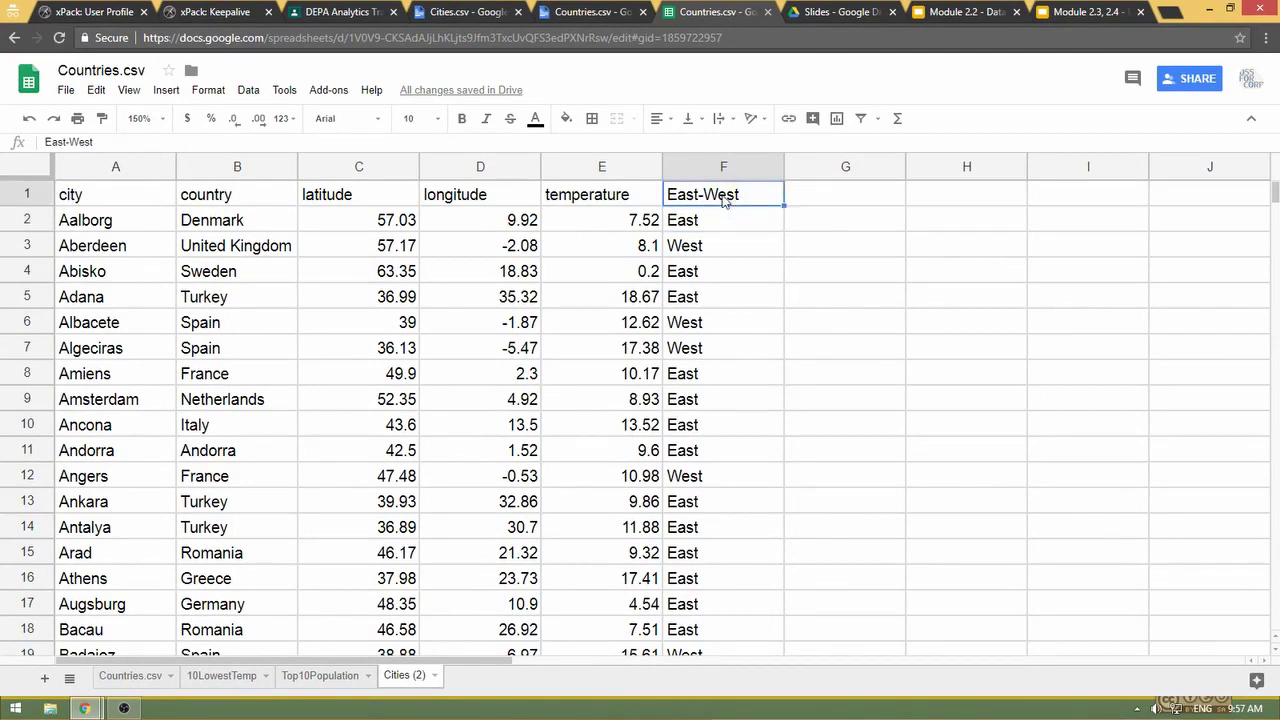
key(ctrl+shift+Down)
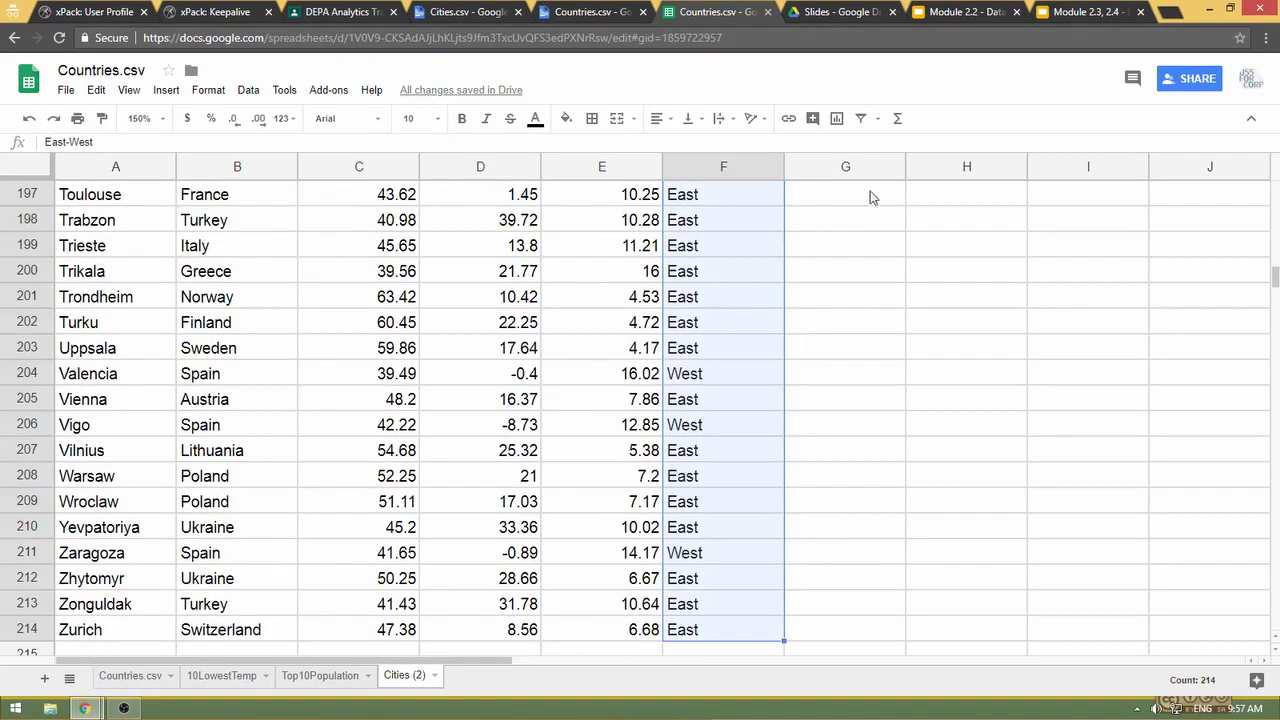
click(837, 119)
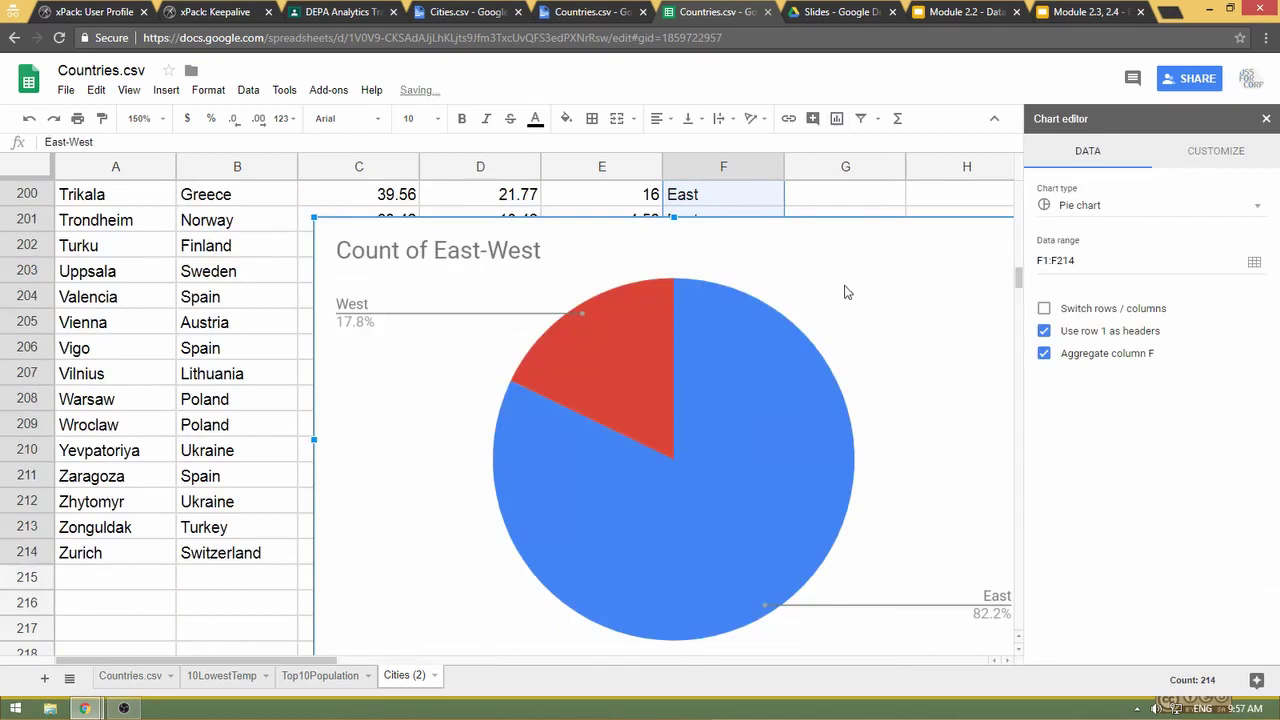
mouse_move(423, 372)
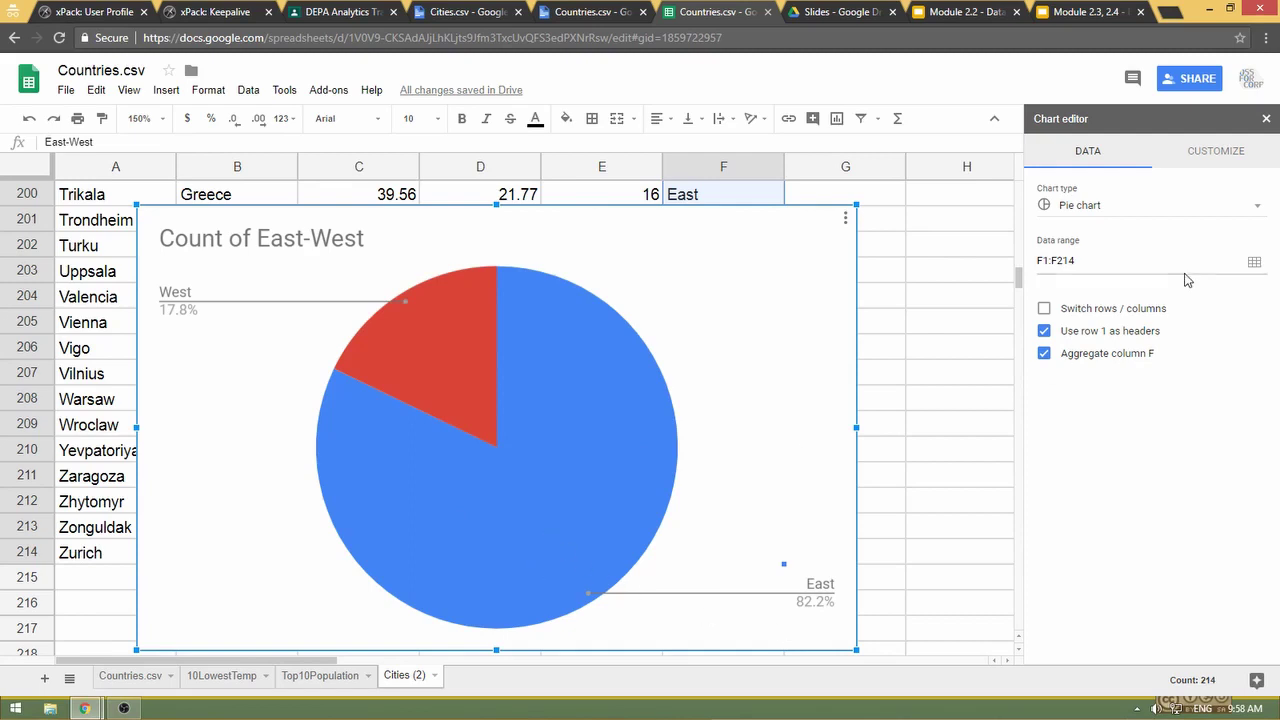
Set the pie chart's slice label to Value and move the chart to its own sheet named East-West
click(1260, 207)
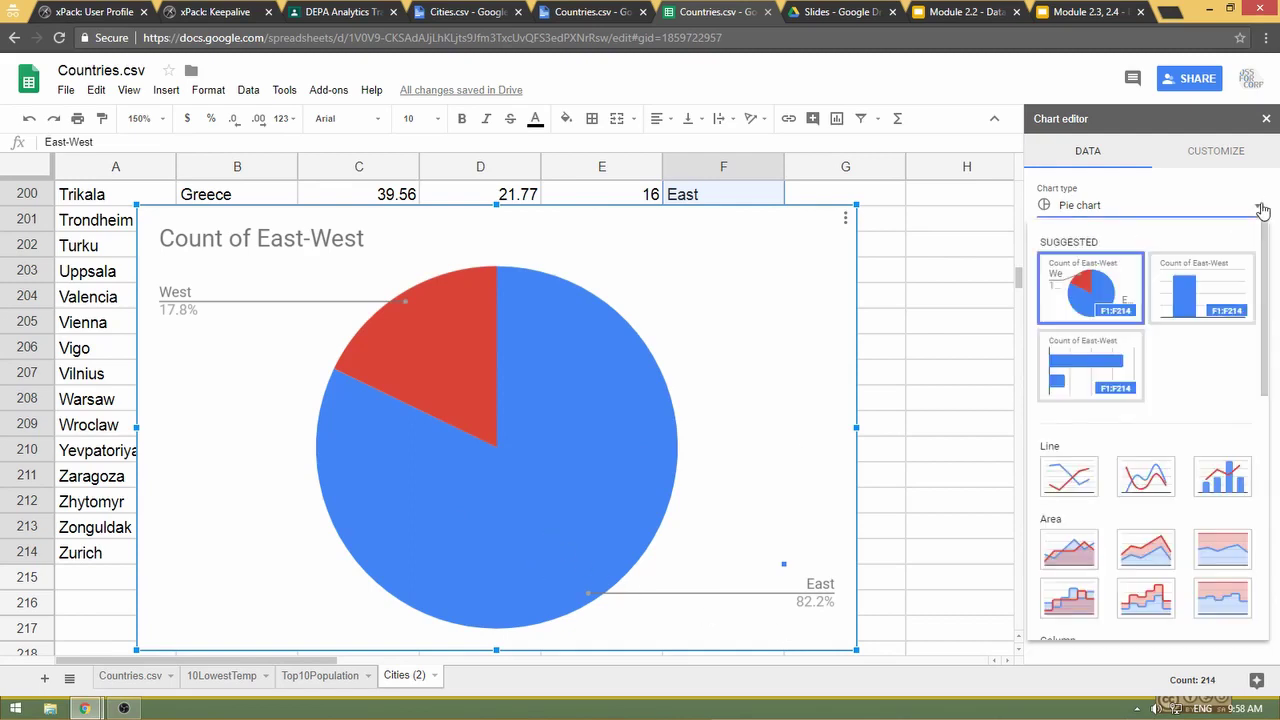
click(1228, 154)
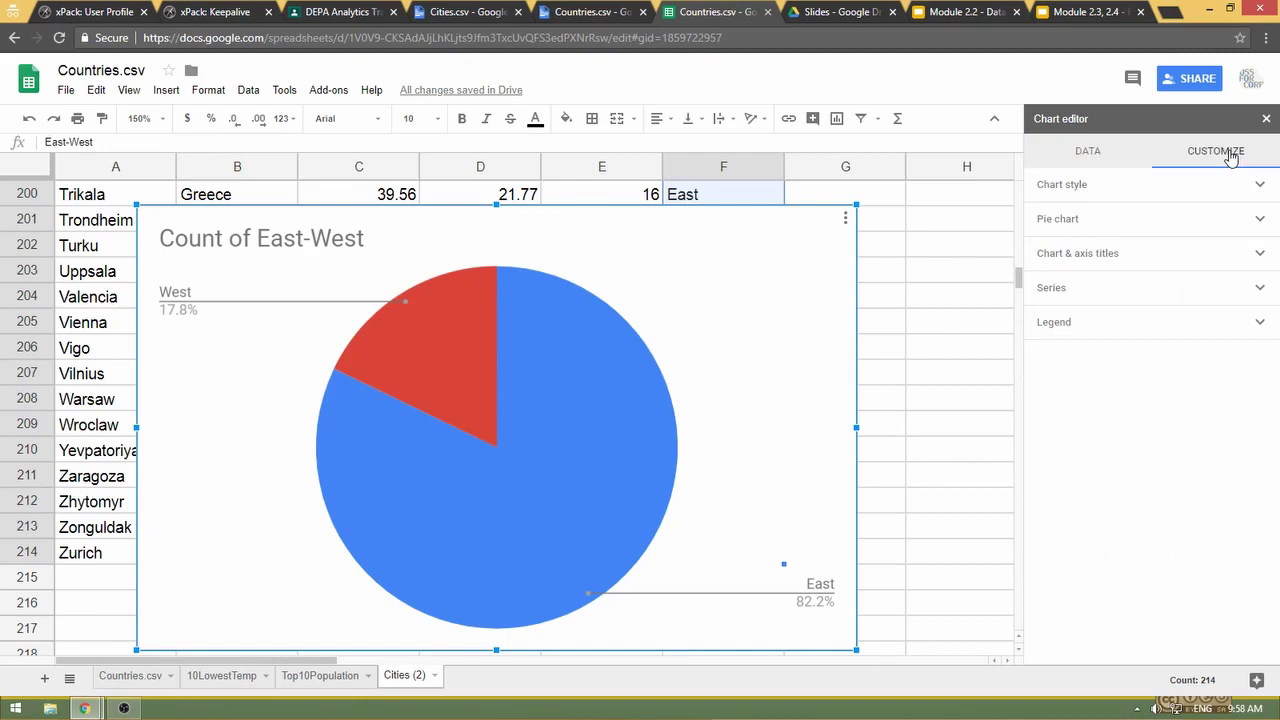
click(1266, 221)
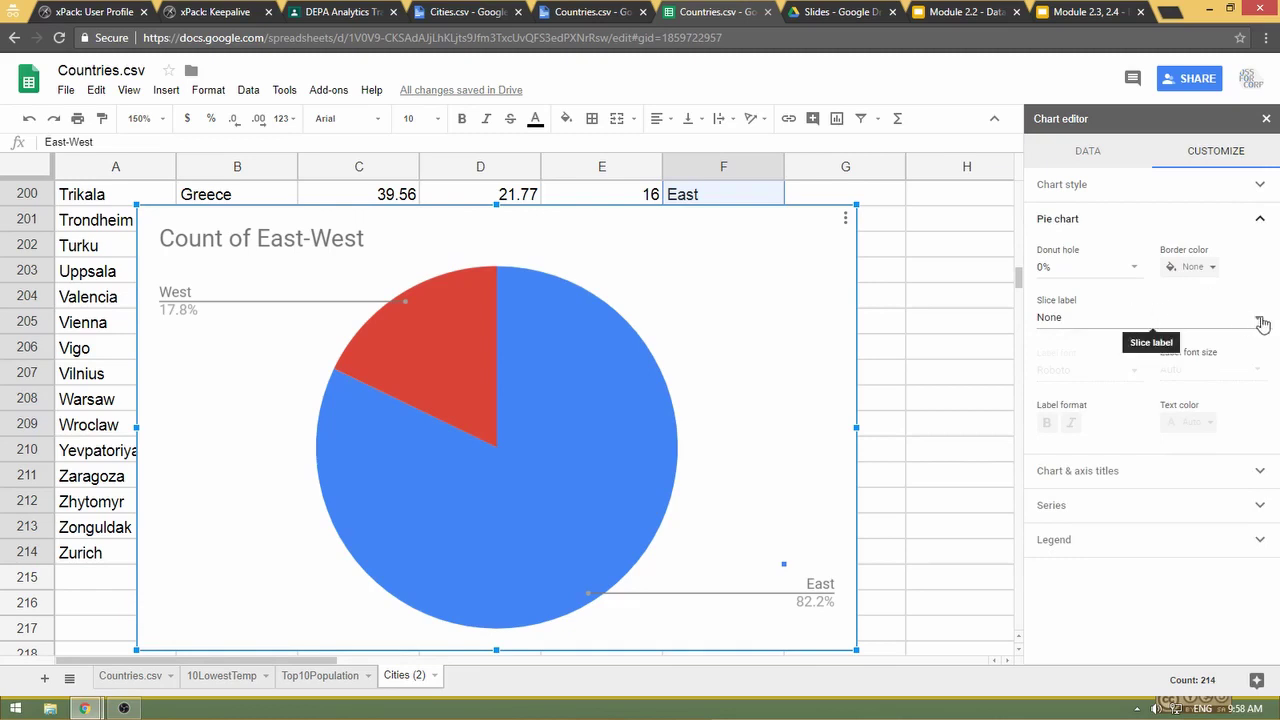
click(1260, 320)
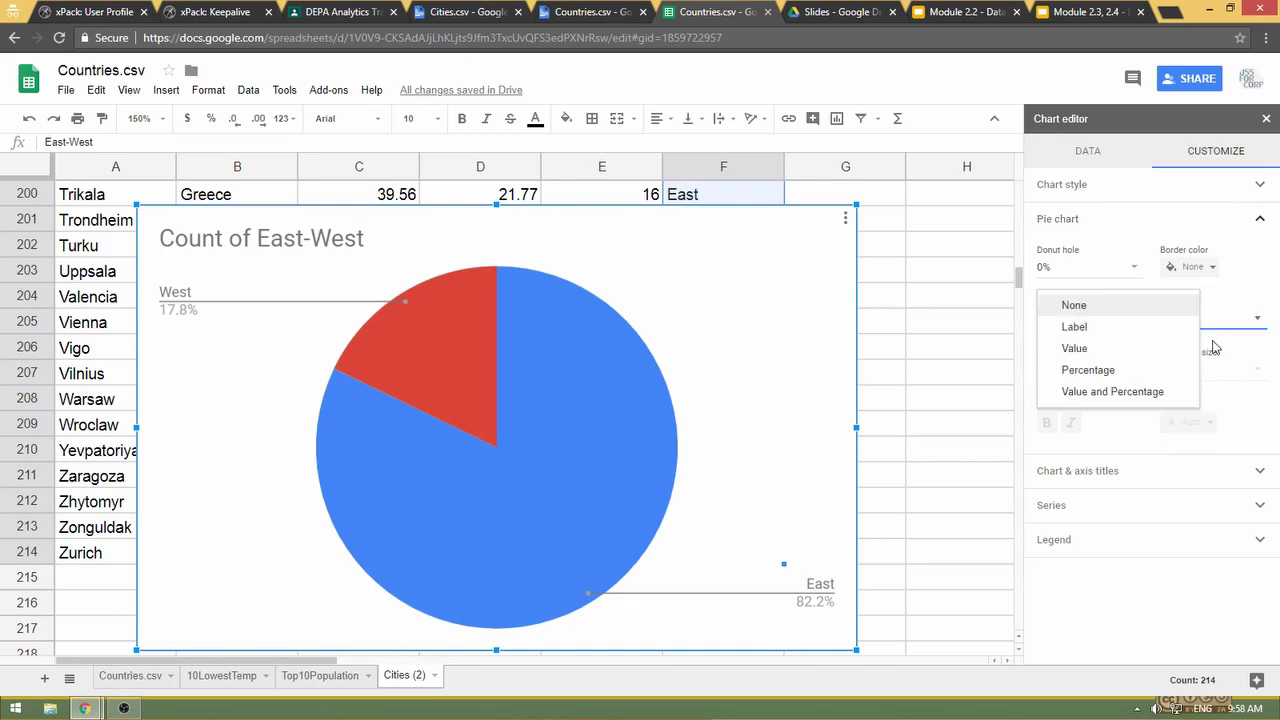
click(1130, 358)
click(1260, 318)
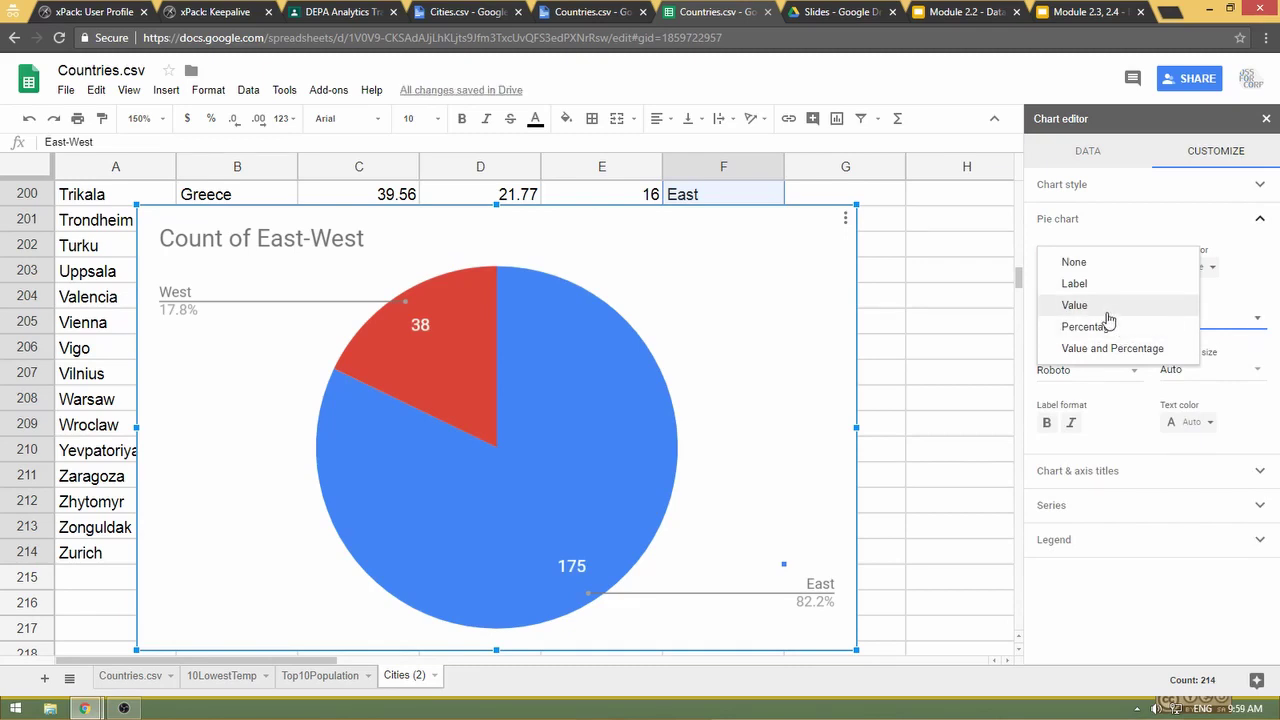
key(super+plus)
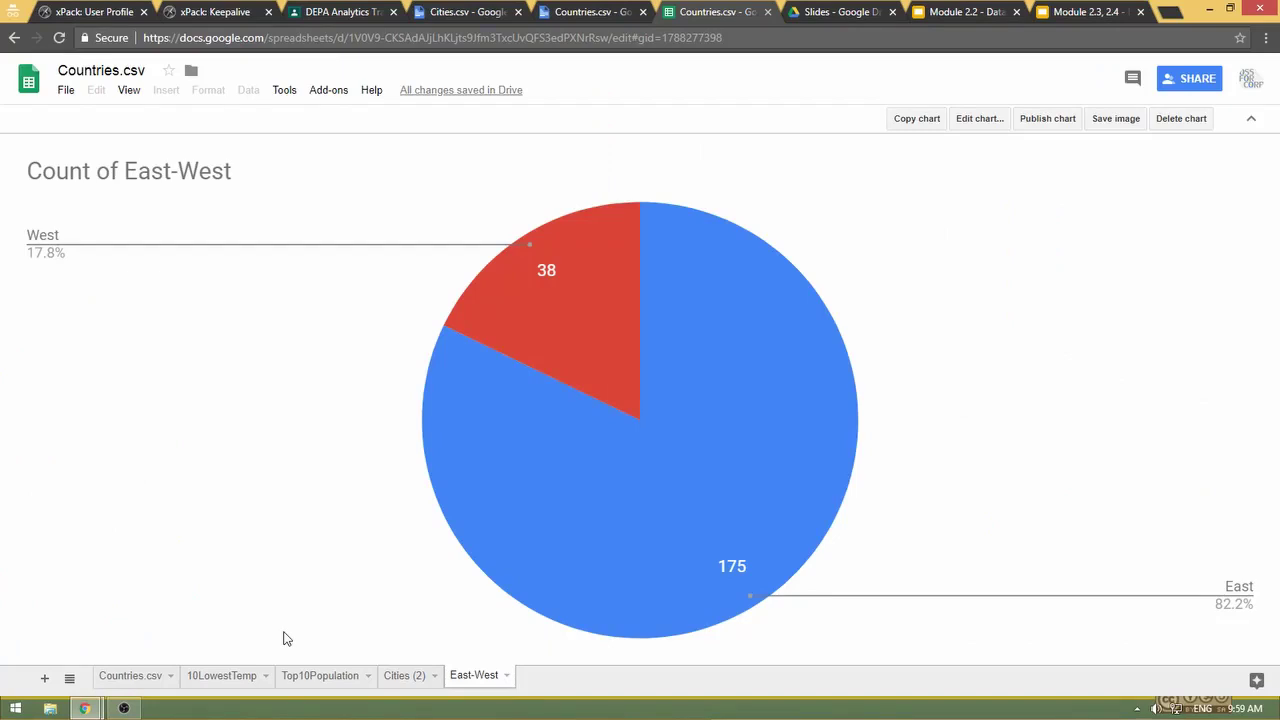
Switch to the Module 2.1 Google Slides presentation and advance to the Scatter Chart slide
key(alt+Tab)
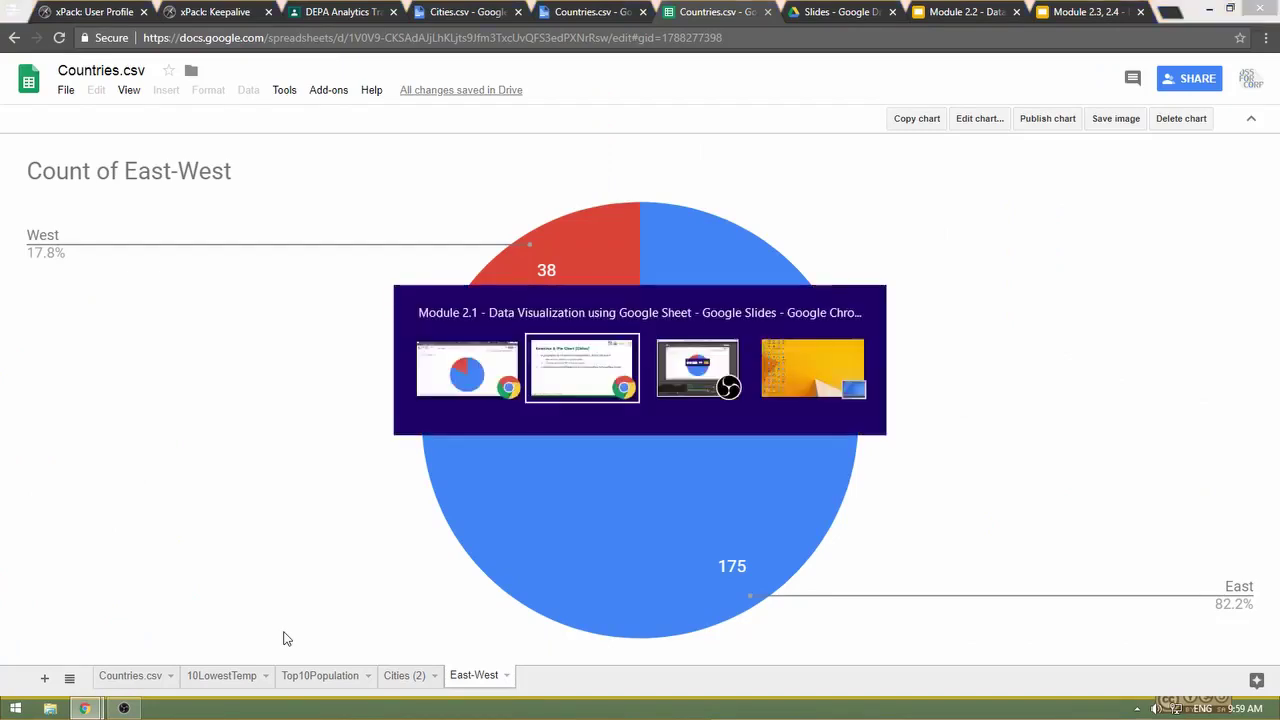
key(Right)
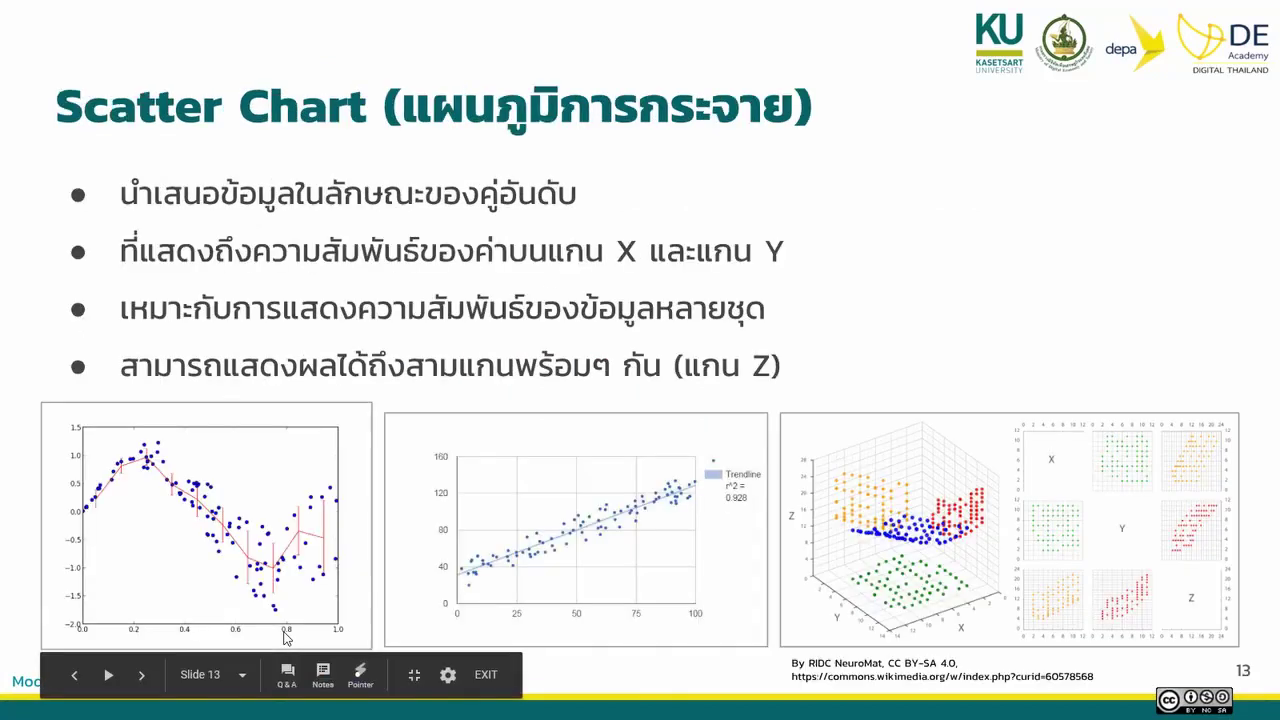
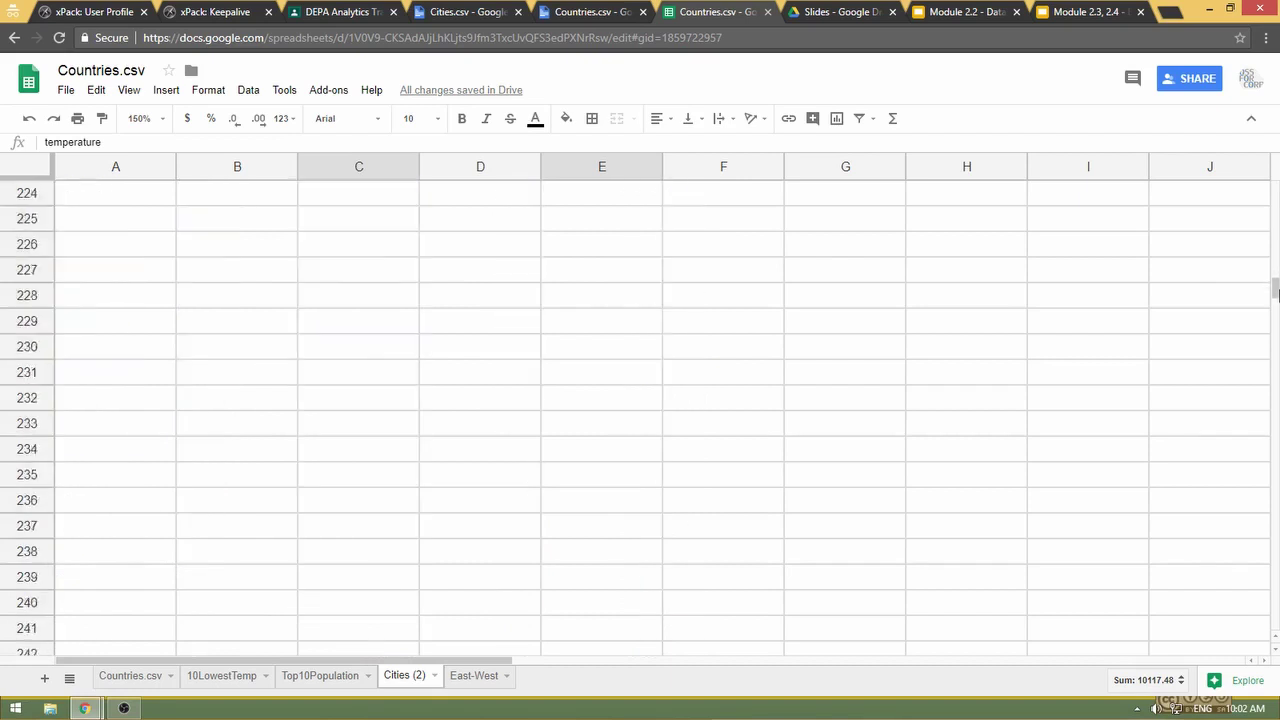
Extend the latitude and temperature selection in Cities (2) to row 214 and insert a scatter chart from C1:C214 and E1:E214
scroll(1157, 314, up, 8)
shift+click(607, 533)
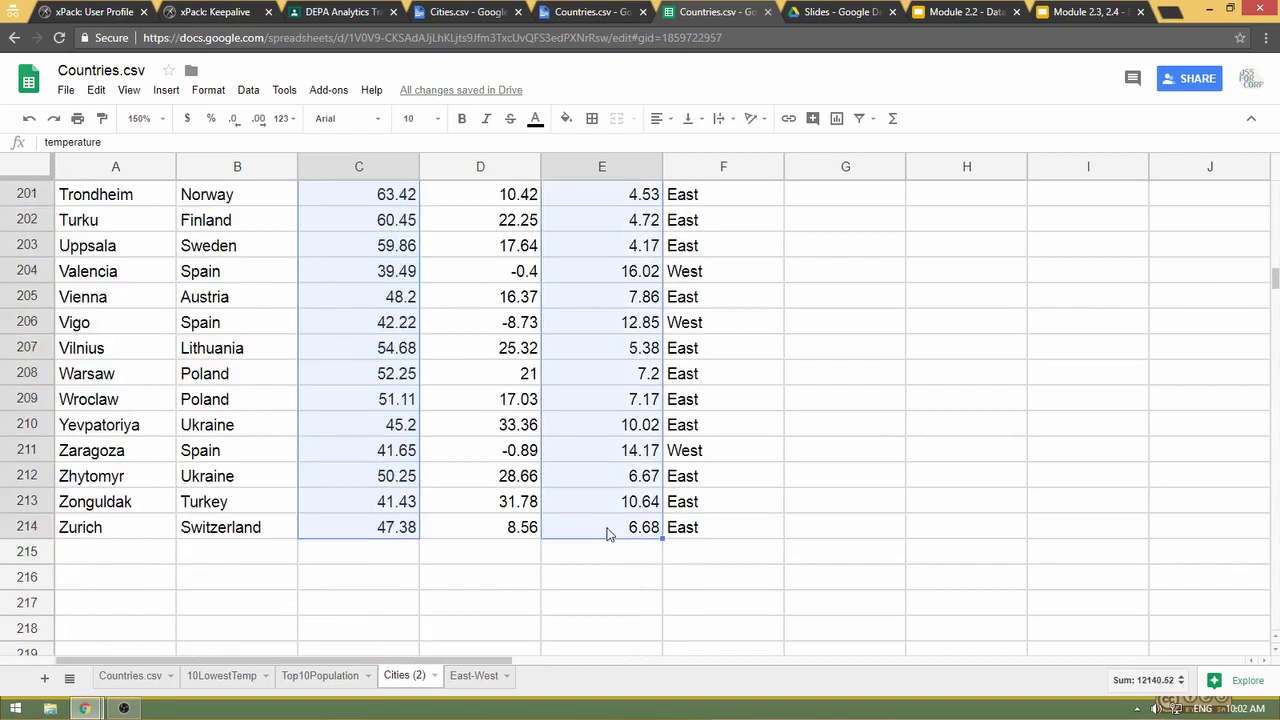
drag(1276, 287, 1272, 166)
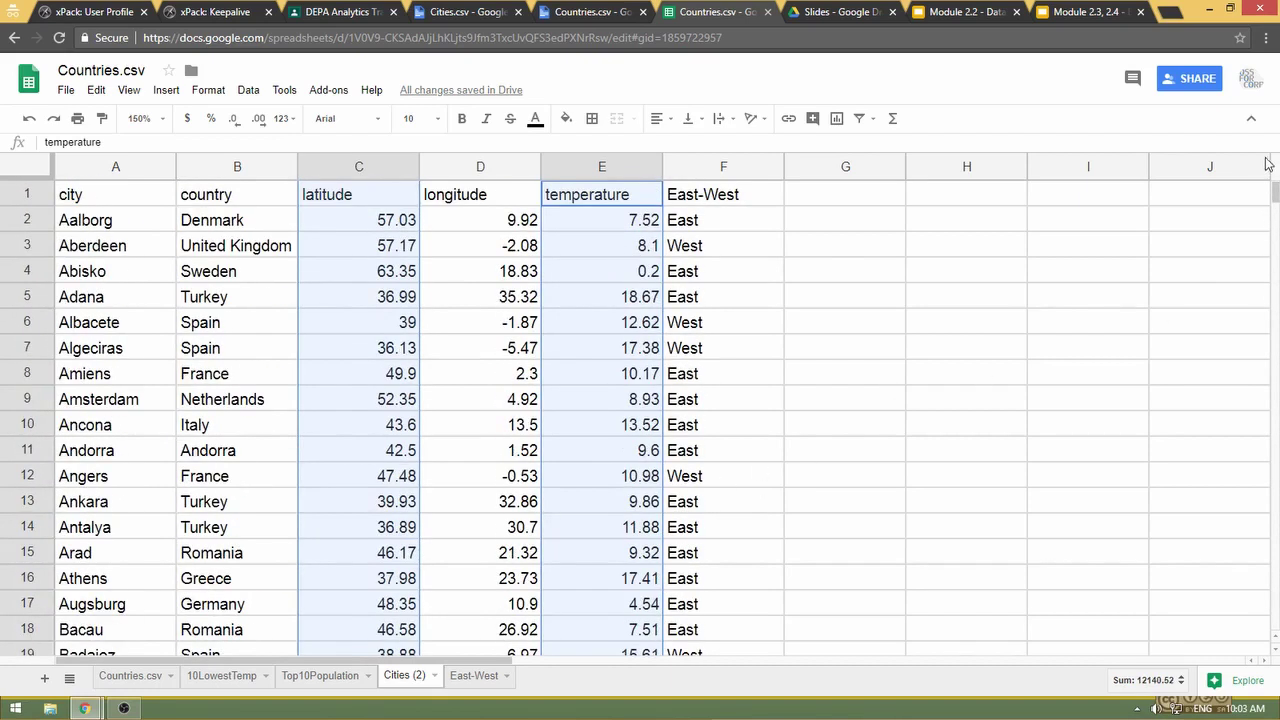
click(837, 119)
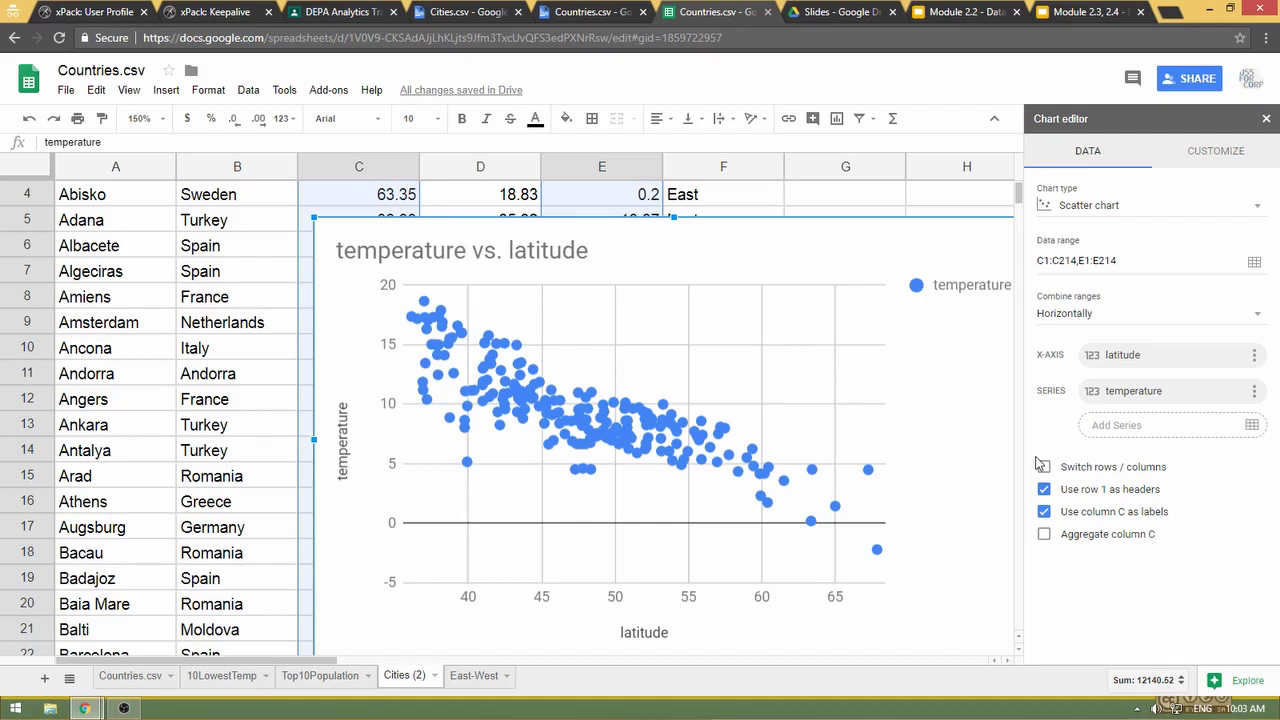
Move the temperature vs. latitude scatter chart to its own sheet named Temp-Latitude
click(972, 288)
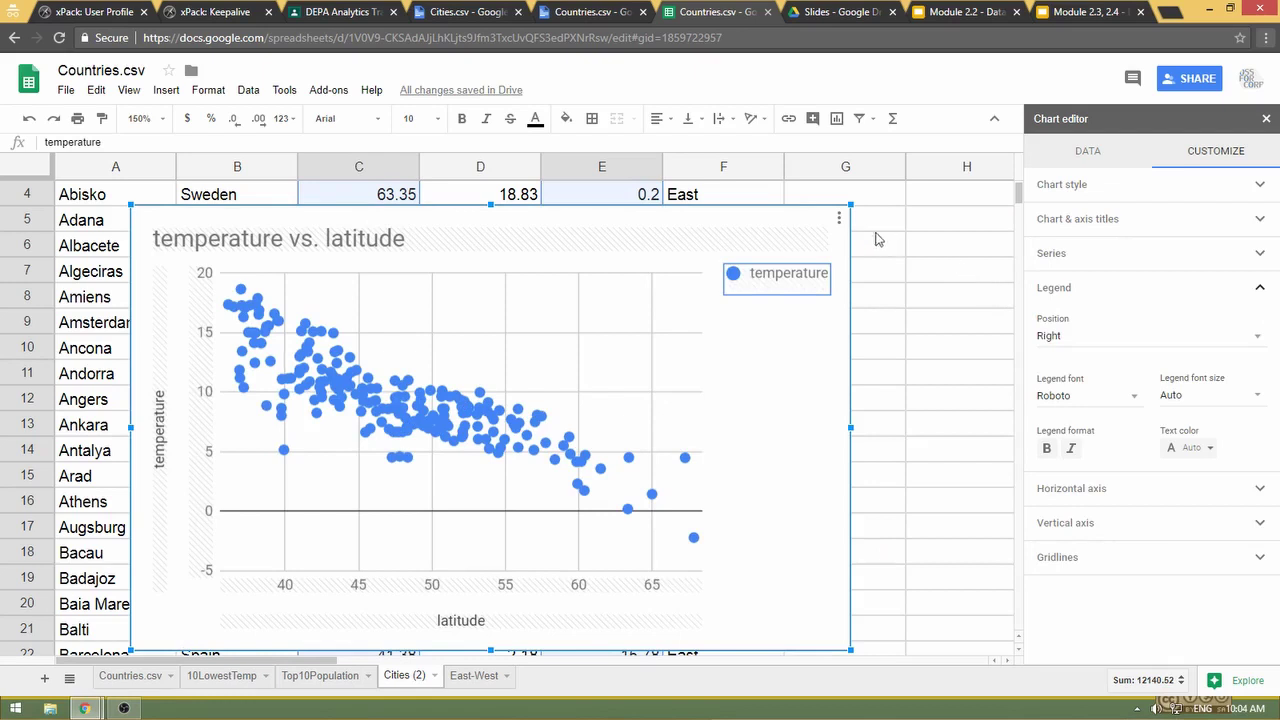
click(836, 224)
click(836, 224)
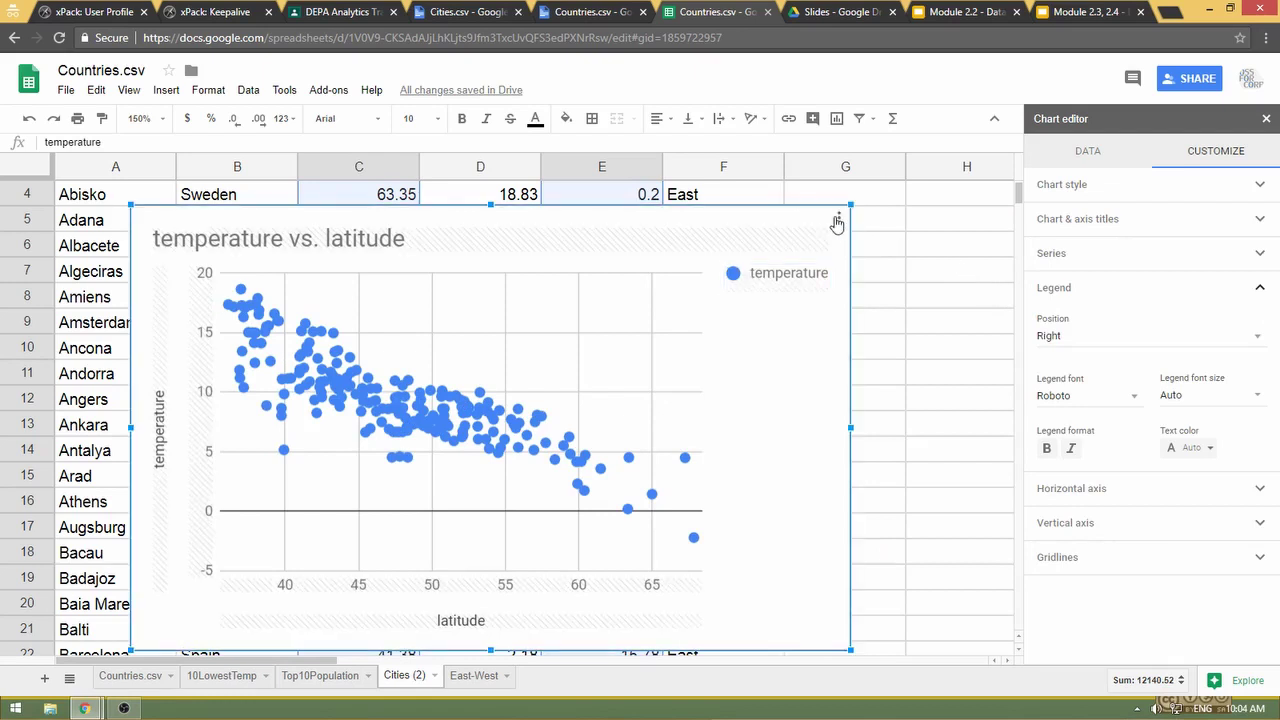
click(838, 218)
click(797, 350)
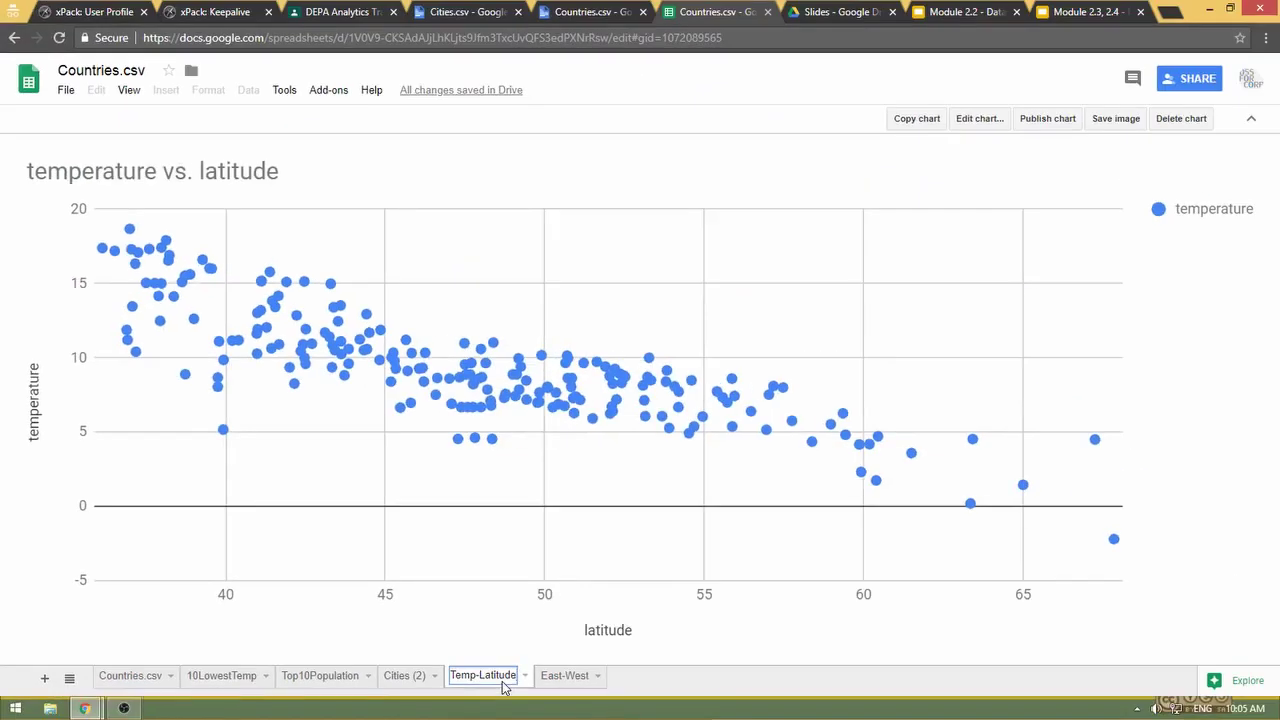
Read the Exercise 3 scatter chart slide and locate citiesExt.csv among the Module 2.1 files in the DEPA Analytics Training classroom
key(alt+Tab)
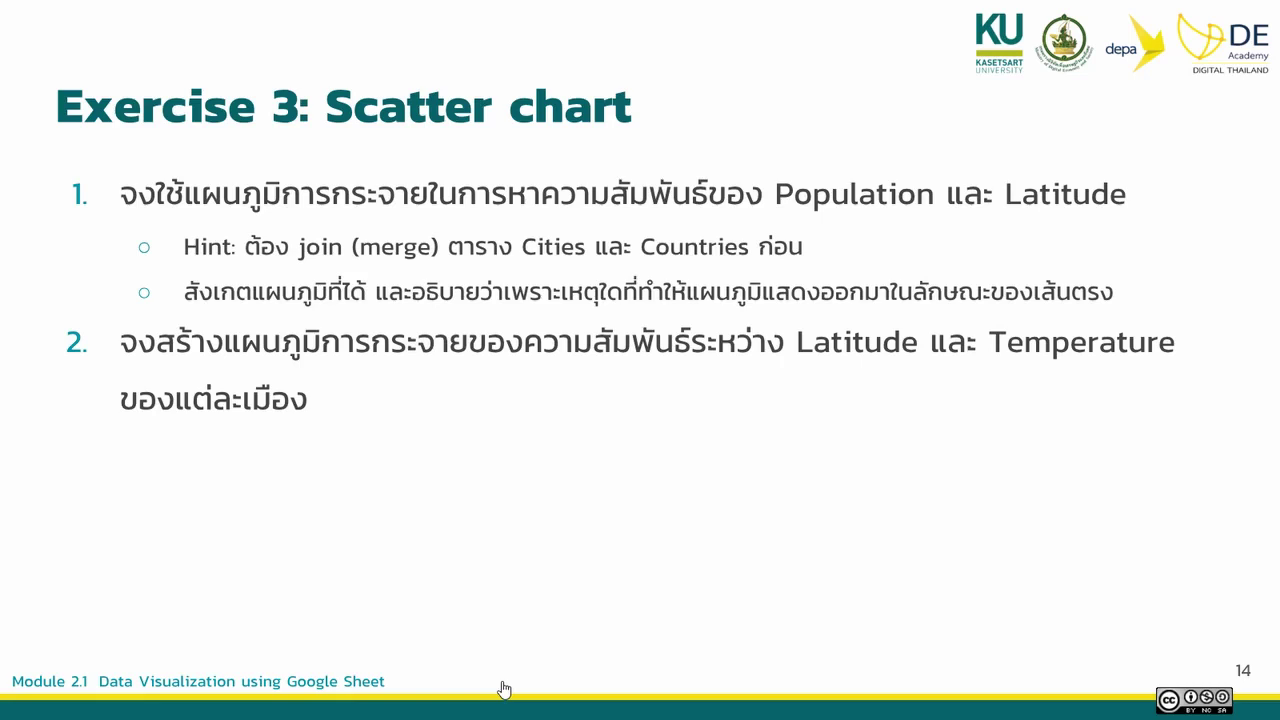
key(alt+Tab)
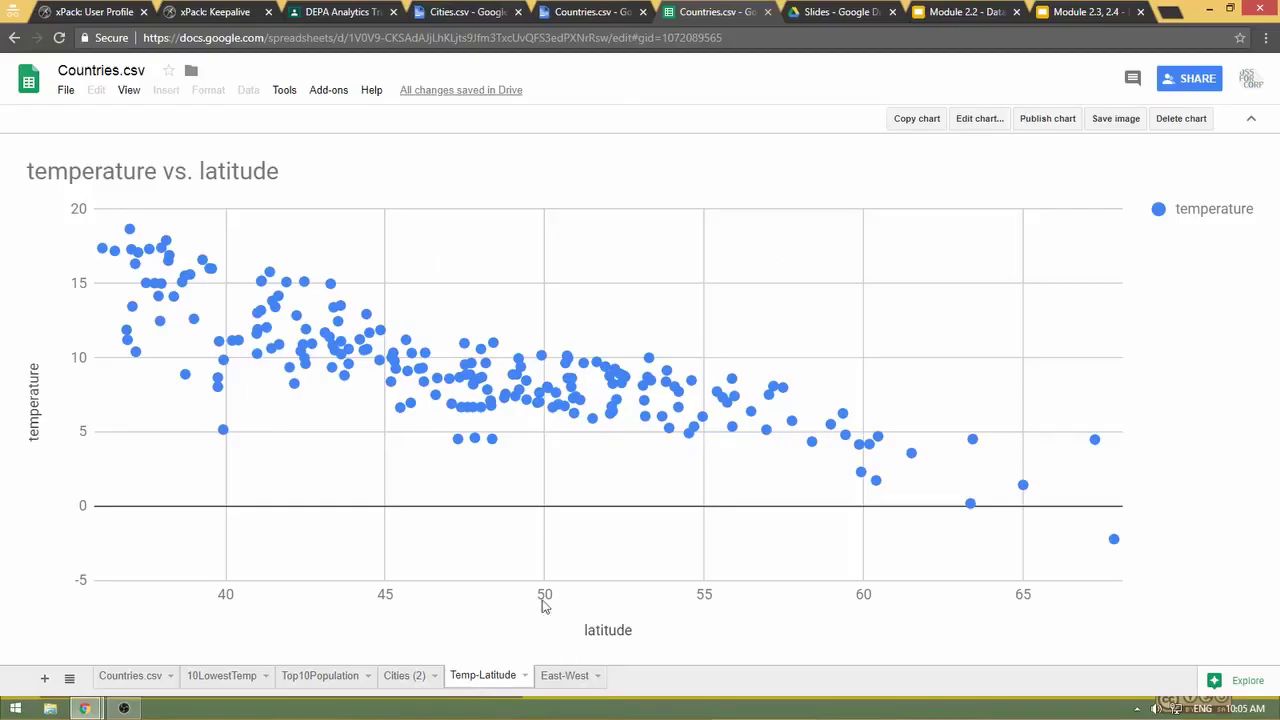
click(300, 11)
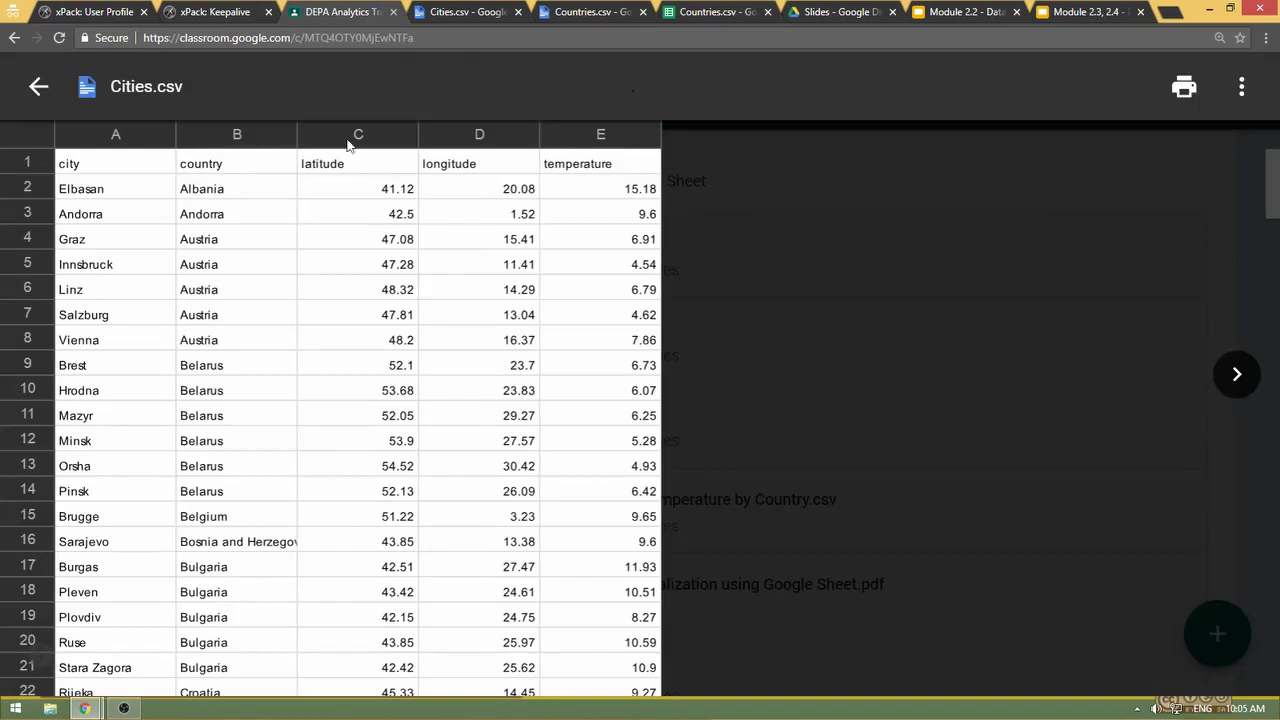
click(38, 87)
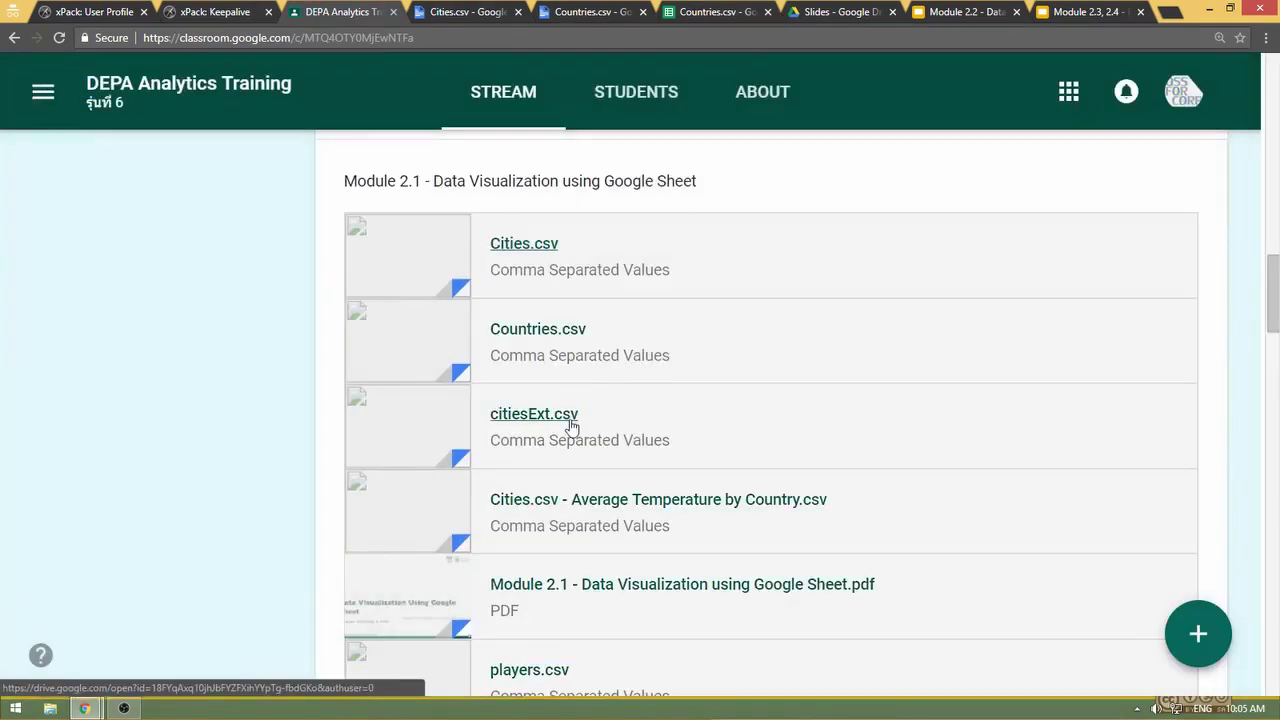
key(super+plus)
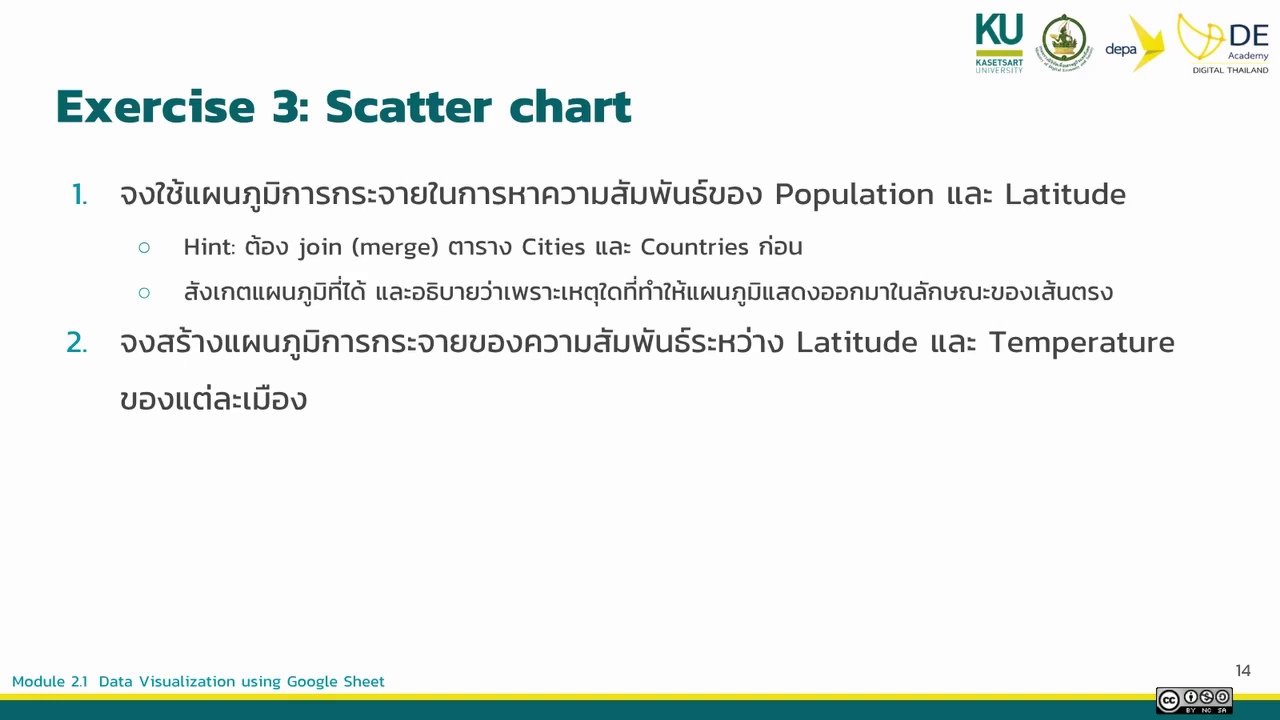
Return to Google Sheets and move the latitude vs. population scatter chart below the data rows of the citiesExt sheet
key(alt+Tab)
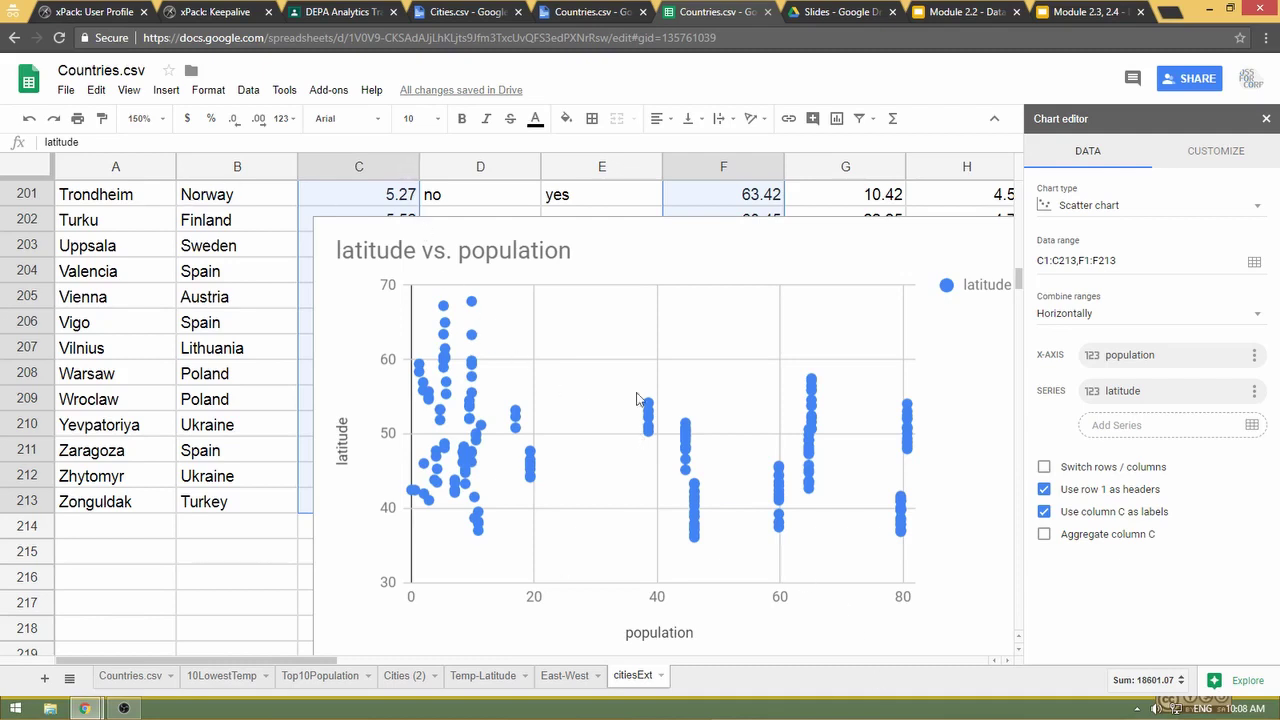
click(589, 250)
drag(619, 244, 841, 581)
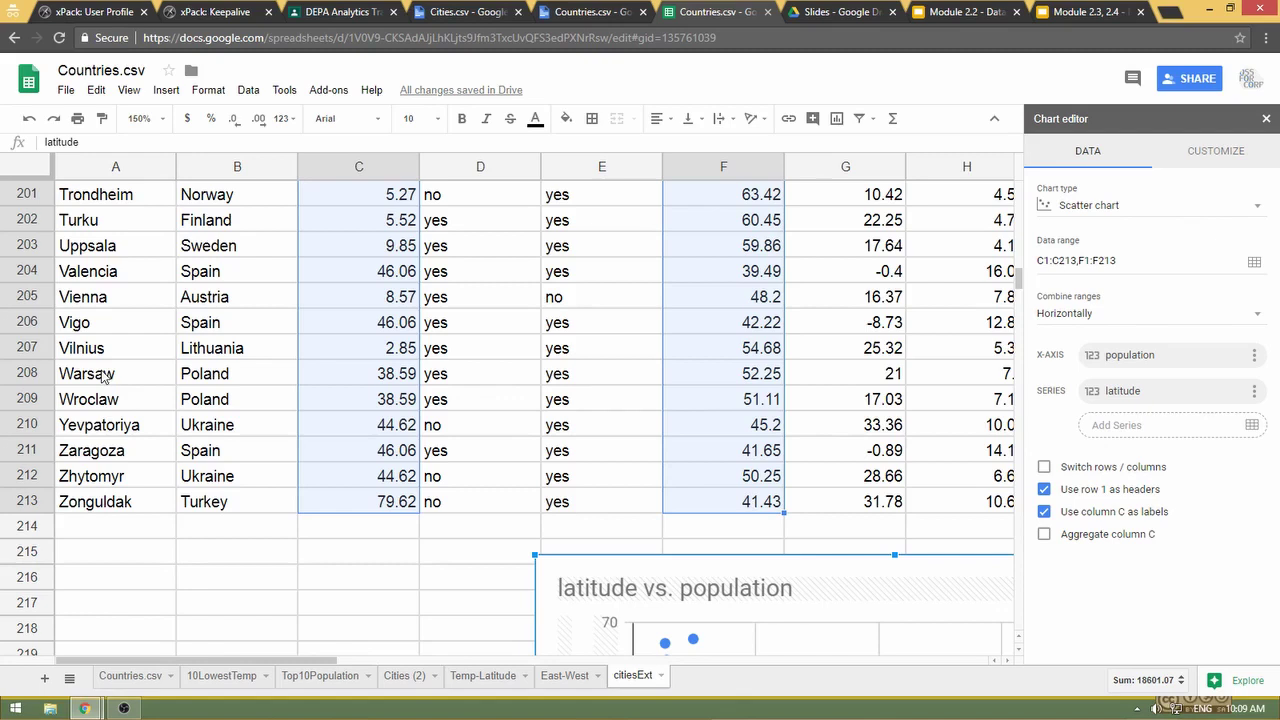
Recheck the Exercise 3 slide and inspect the formula behind Finland's average temperature in E2 of the Countries.csv sheet
key(alt+Tab)
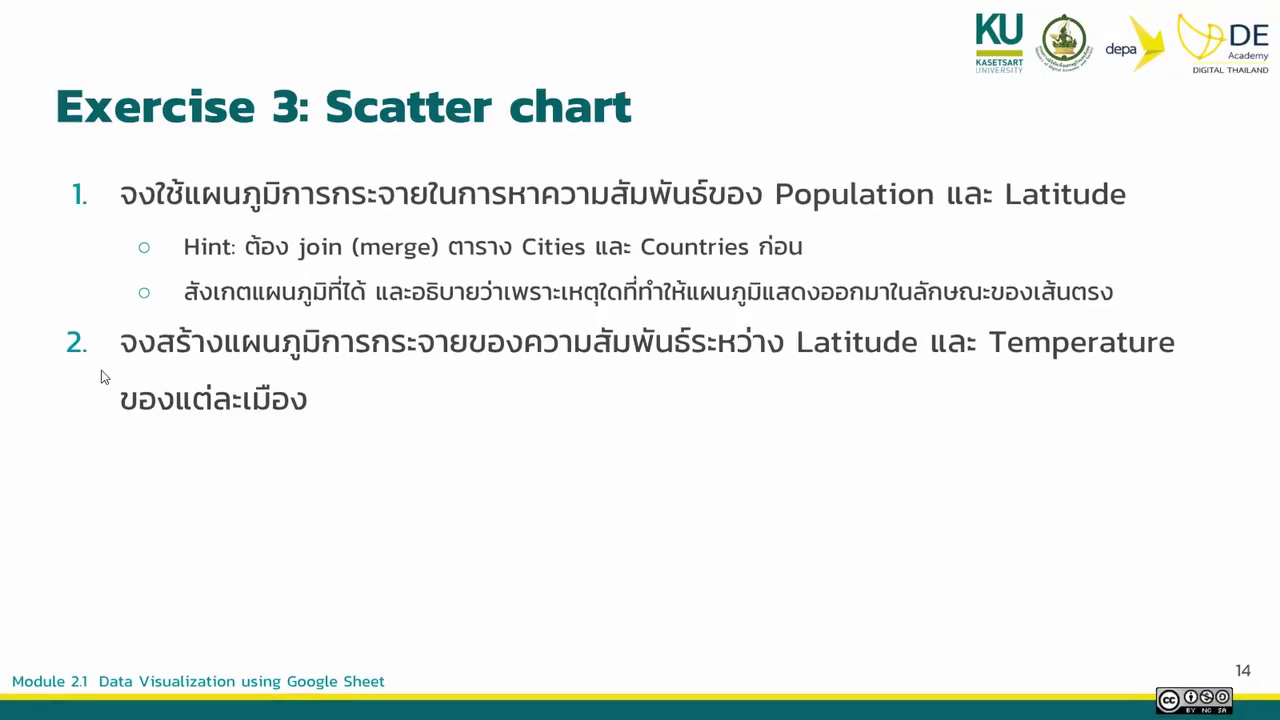
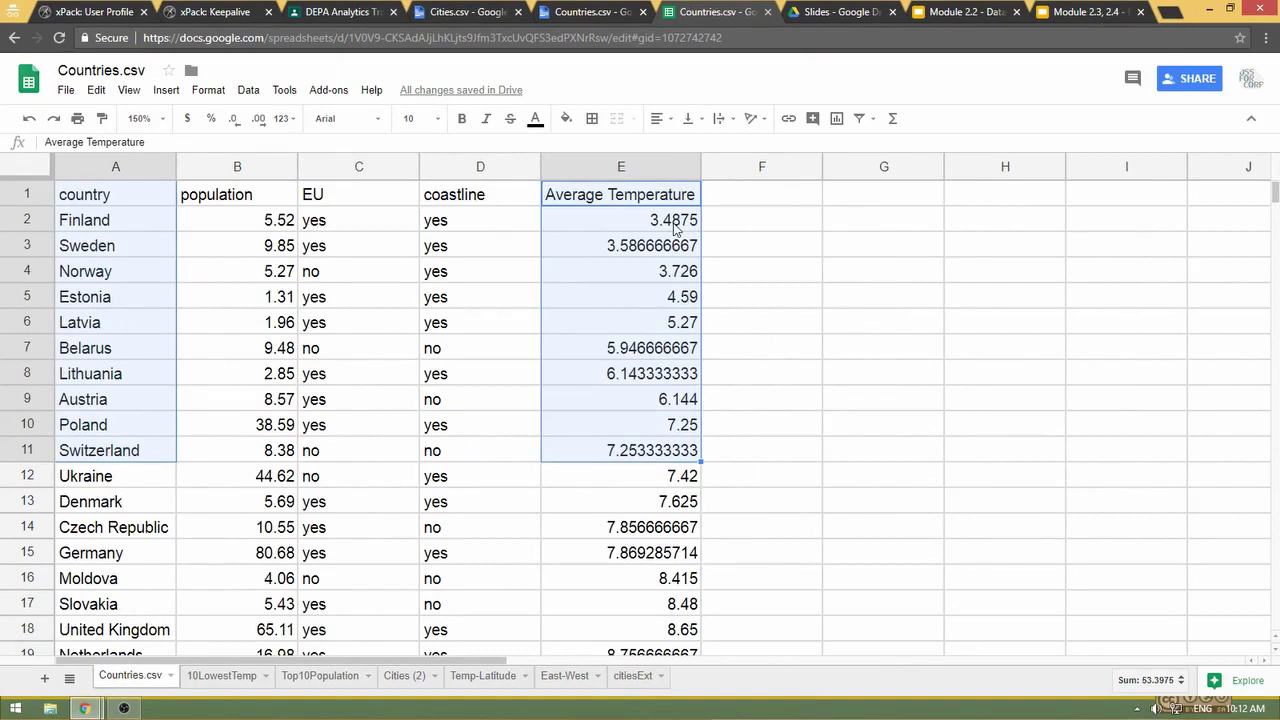
click(675, 228)
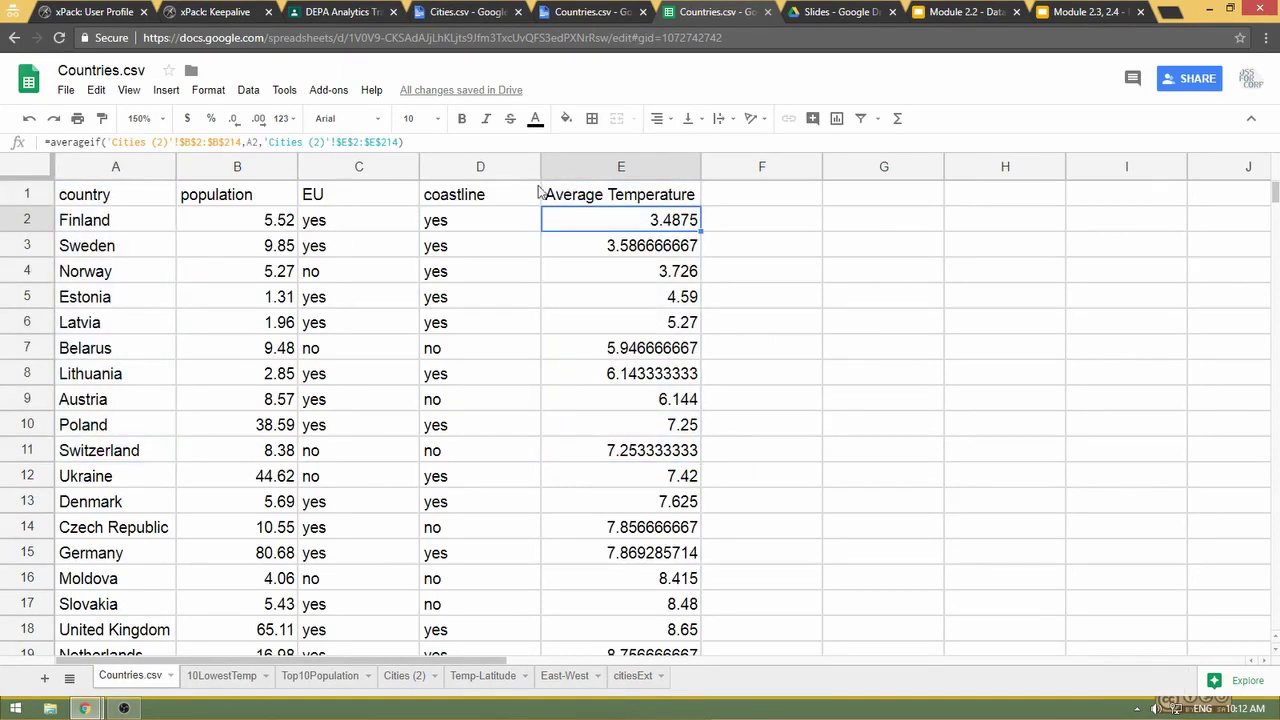
Select the country names in A1:A38 together with the average temperatures in E1:E38, leaving out the error rows
click(137, 202)
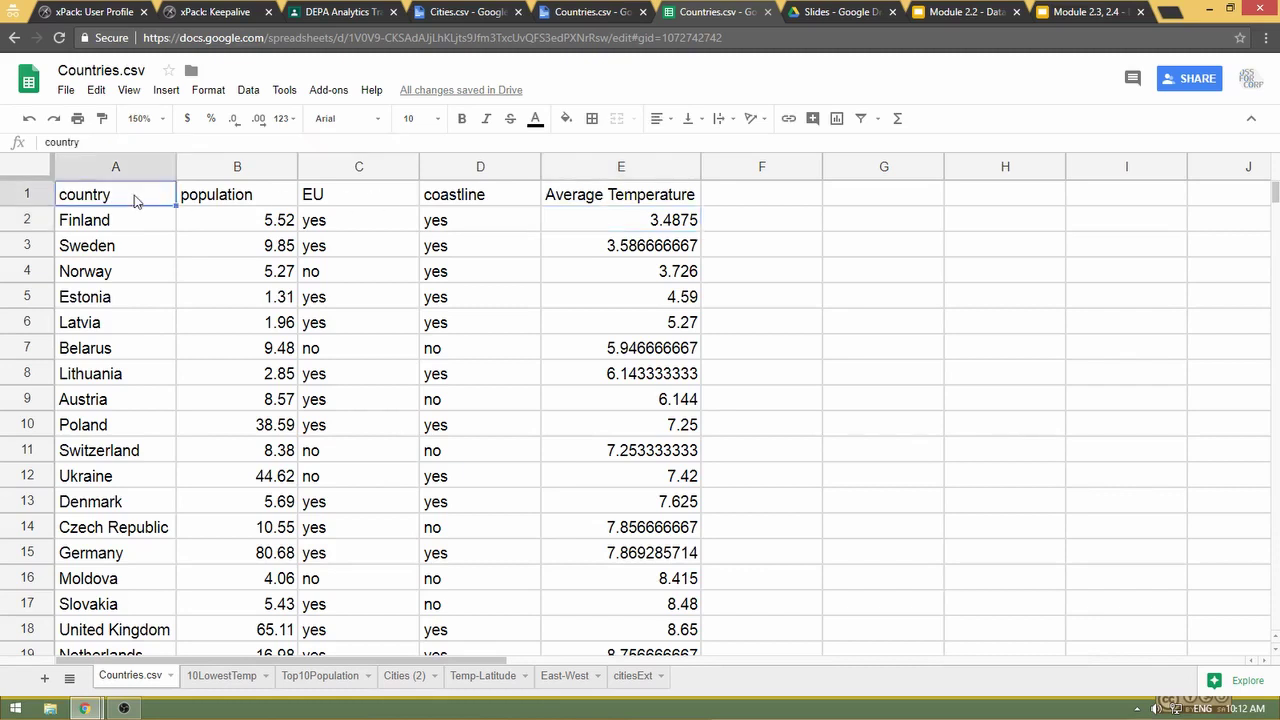
key(ctrl+shift+Down)
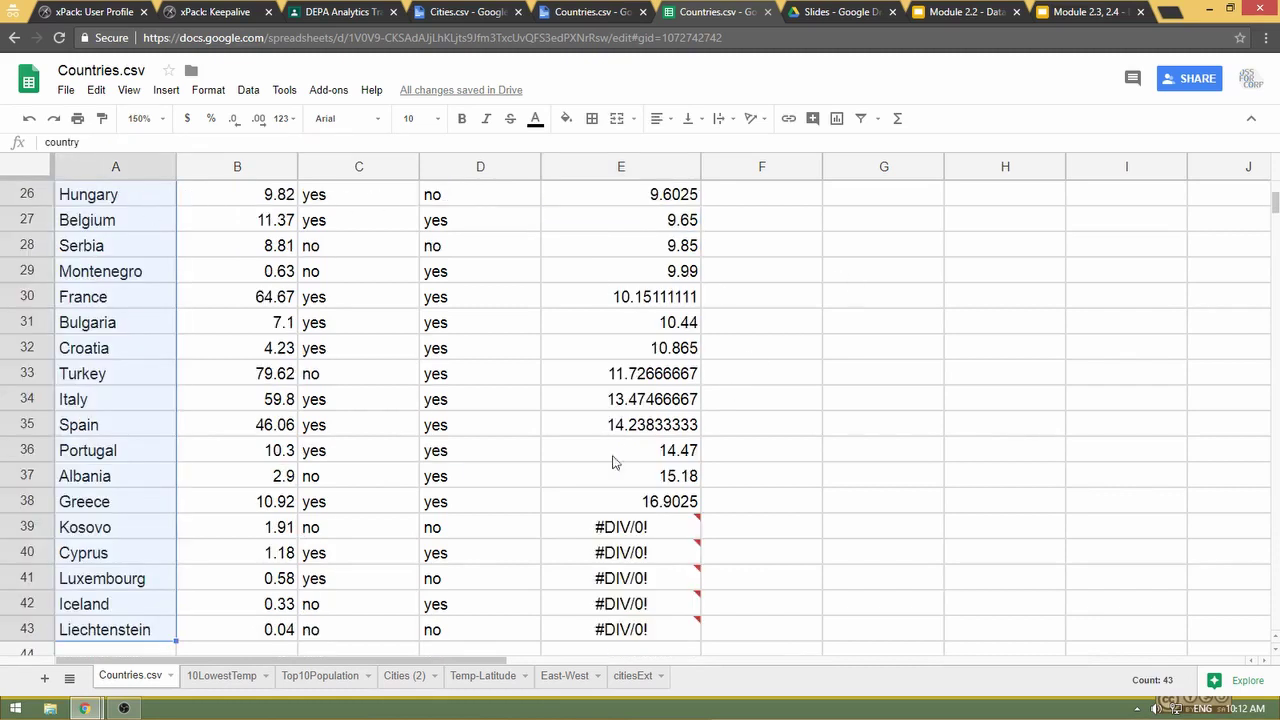
key(shift+Up)
key(shift+Up)
key(shift+Up)
key(shift+Up)
key(shift+Up)
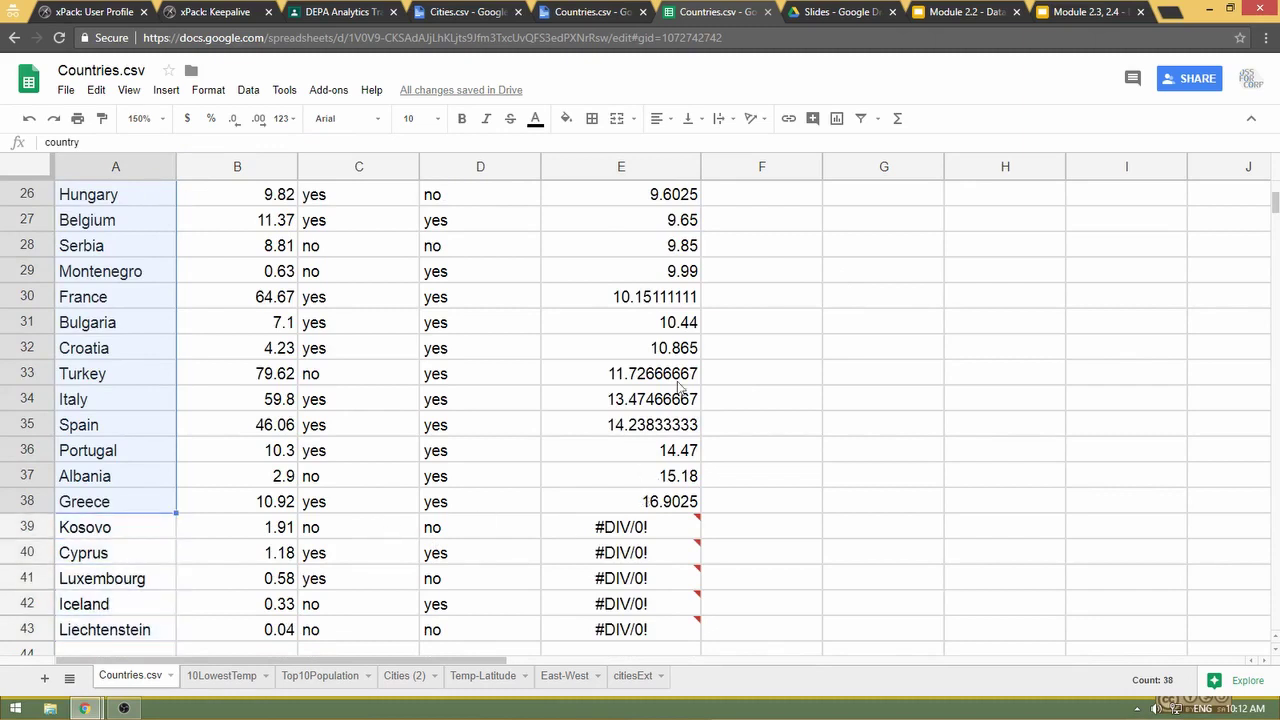
scroll(713, 323, down, 3)
scroll(713, 320, up, 10)
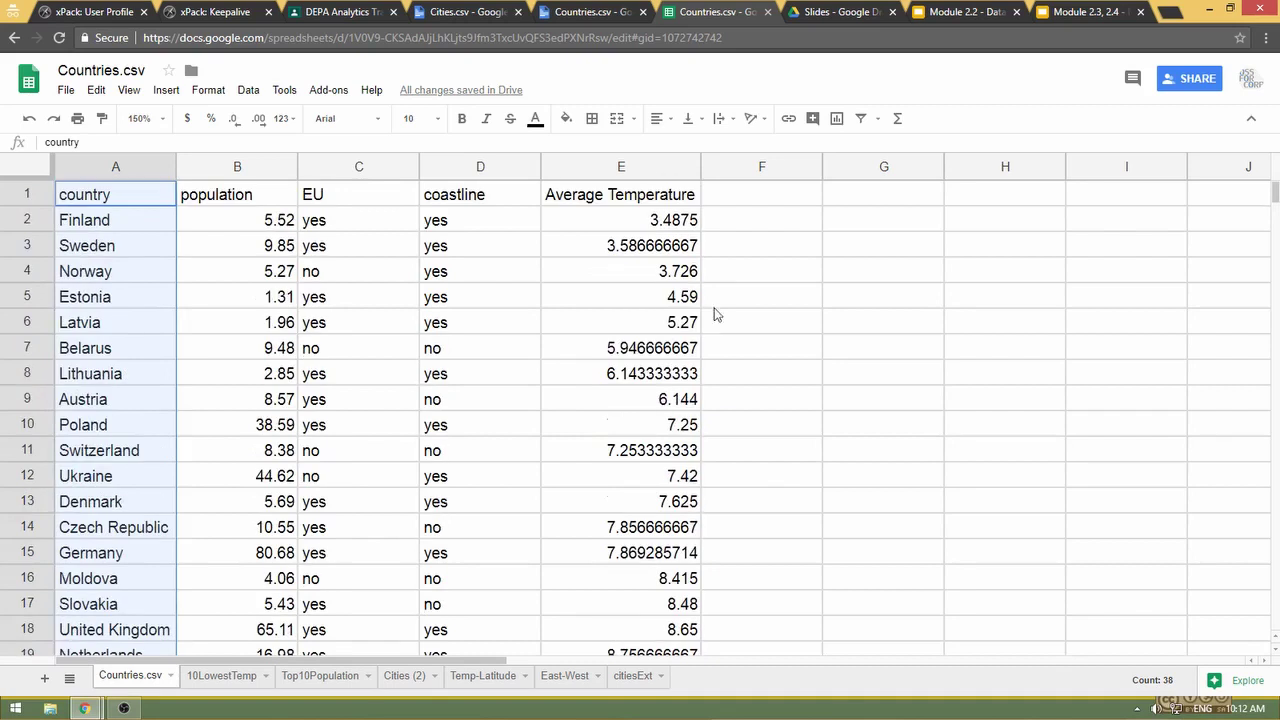
ctrl+click(662, 200)
scroll(662, 388, down, 4)
scroll(662, 390, down, 4)
shift+click(668, 527)
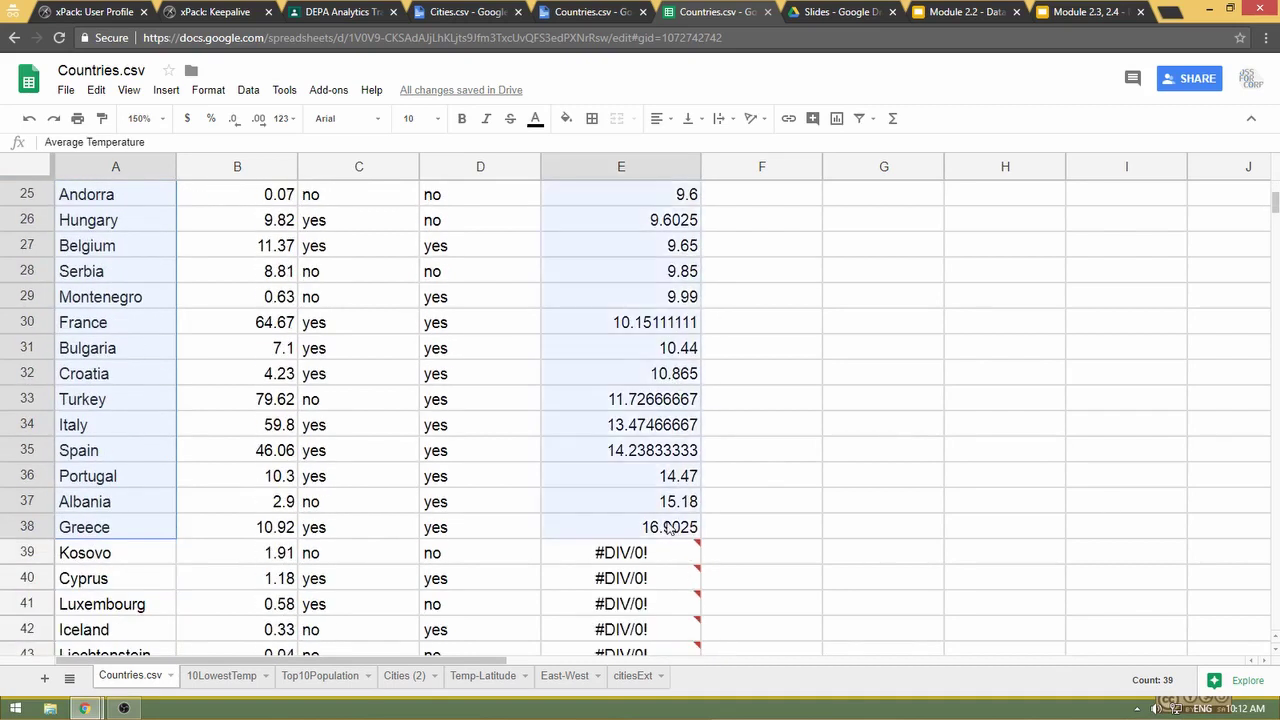
Insert a chart from the selected country and average temperature ranges and change its type to Geo chart
click(836, 120)
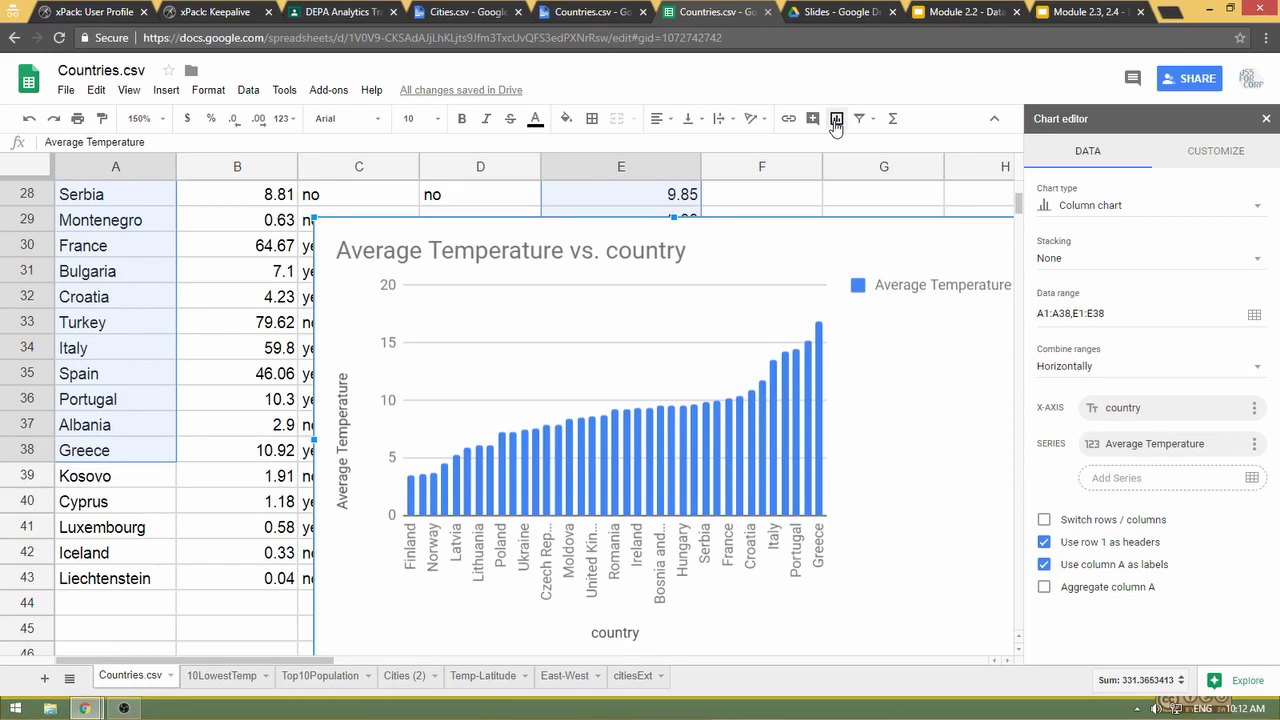
click(1230, 208)
scroll(1098, 374, down, 5)
scroll(1098, 374, down, 3)
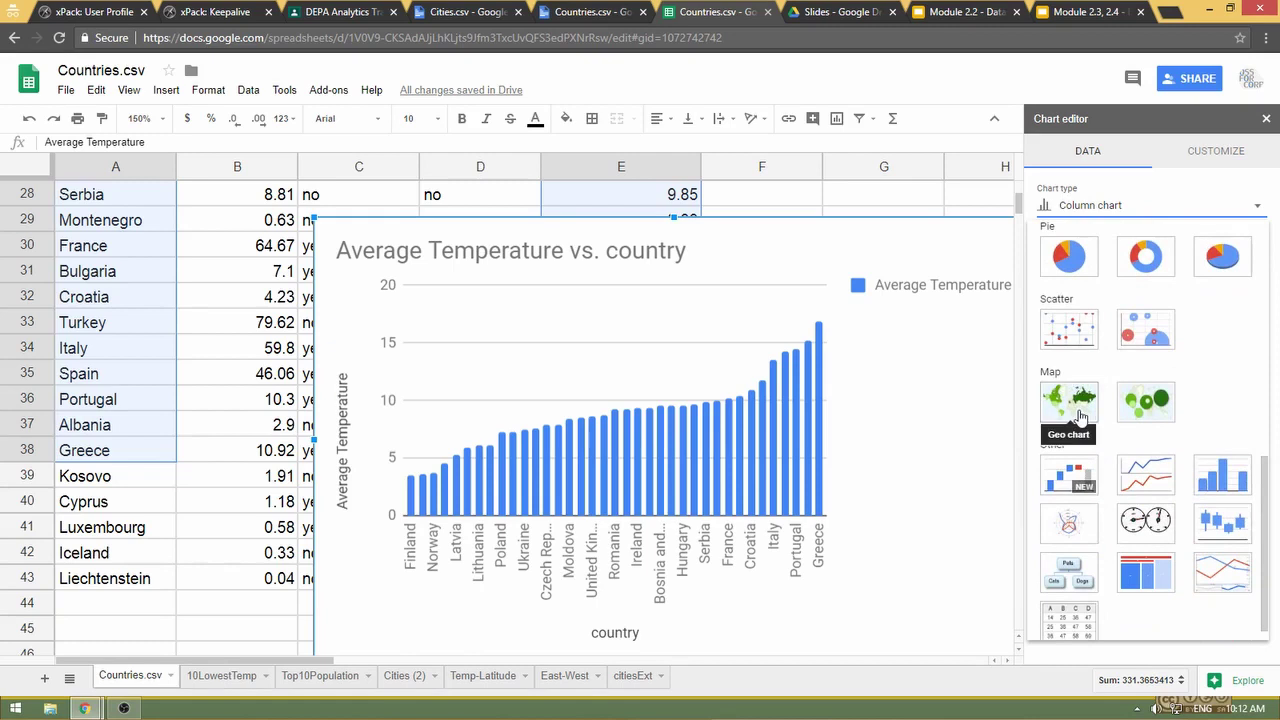
click(1080, 416)
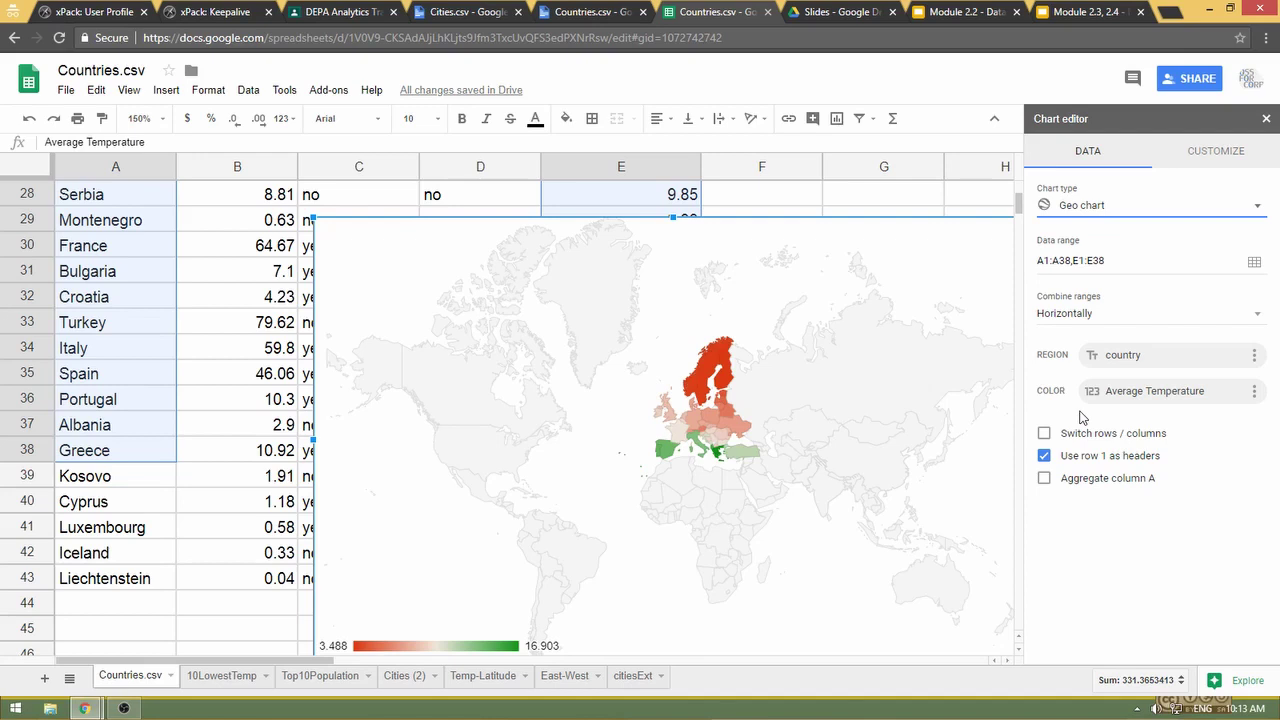
click(1076, 210)
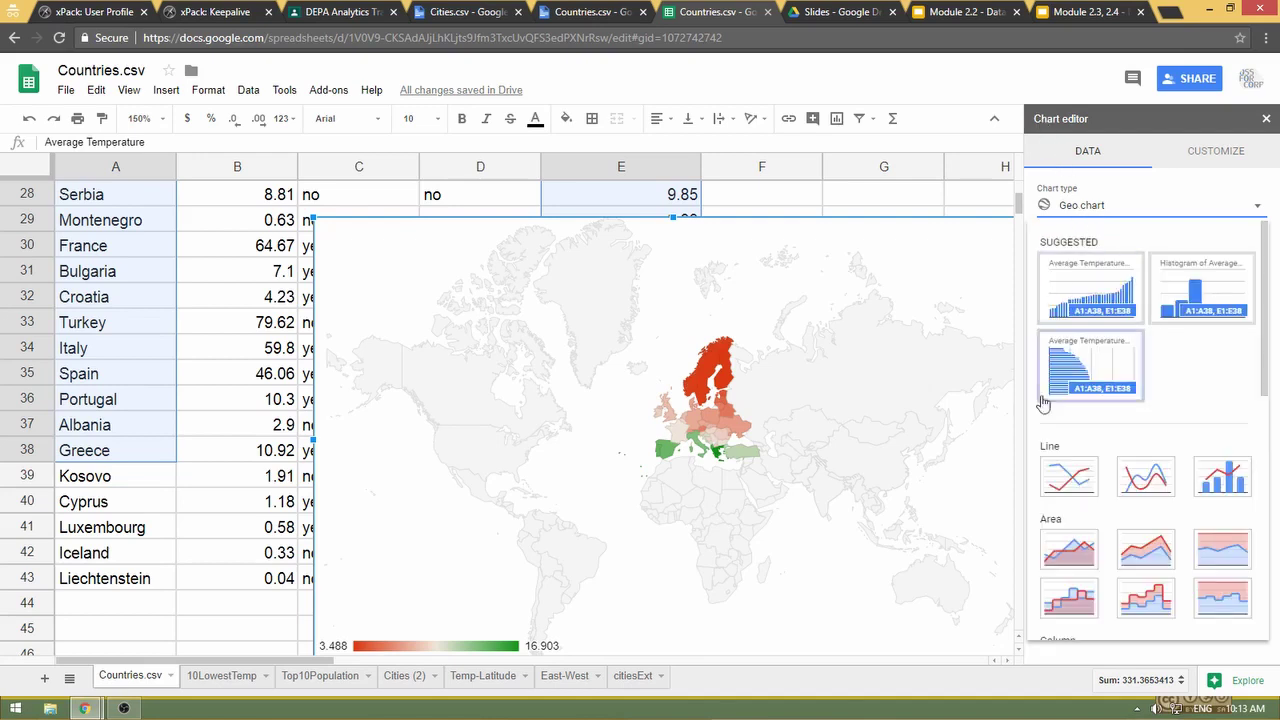
scroll(1150, 455, down, 5)
scroll(1163, 453, down, 1)
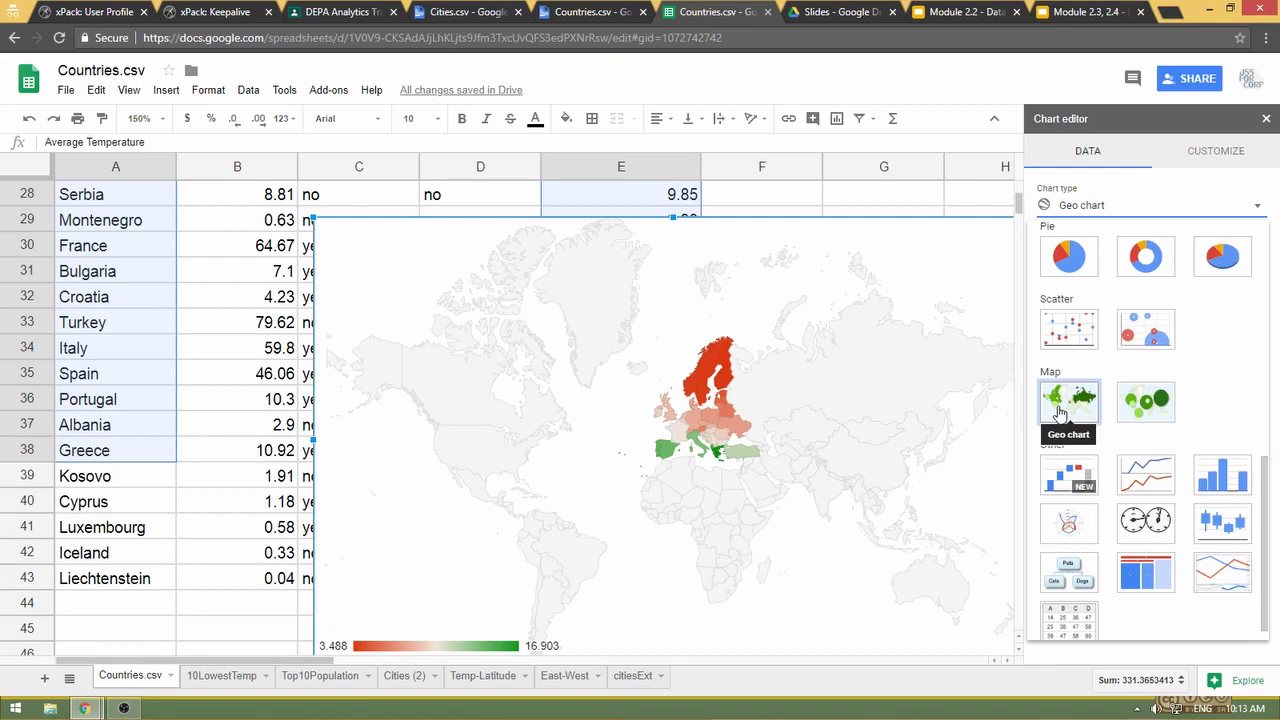
click(1060, 410)
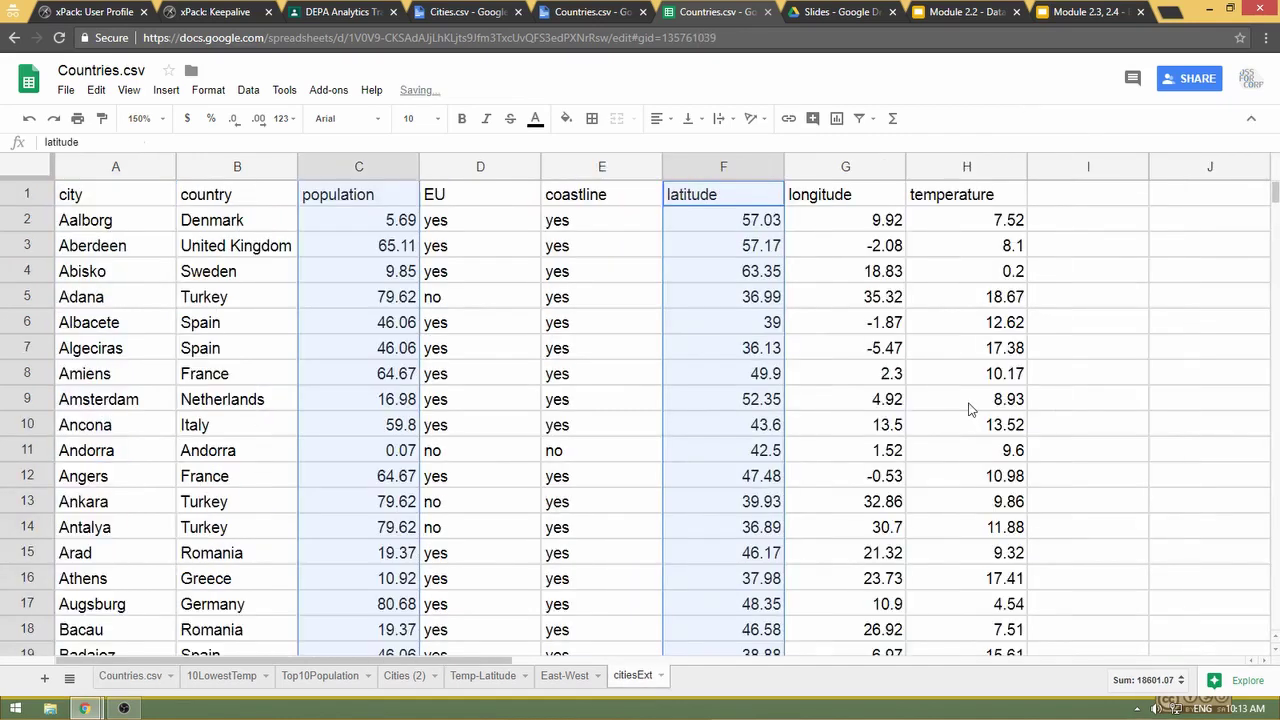
Return to the Countries.csv sheet and clear the existing range selection
click(119, 678)
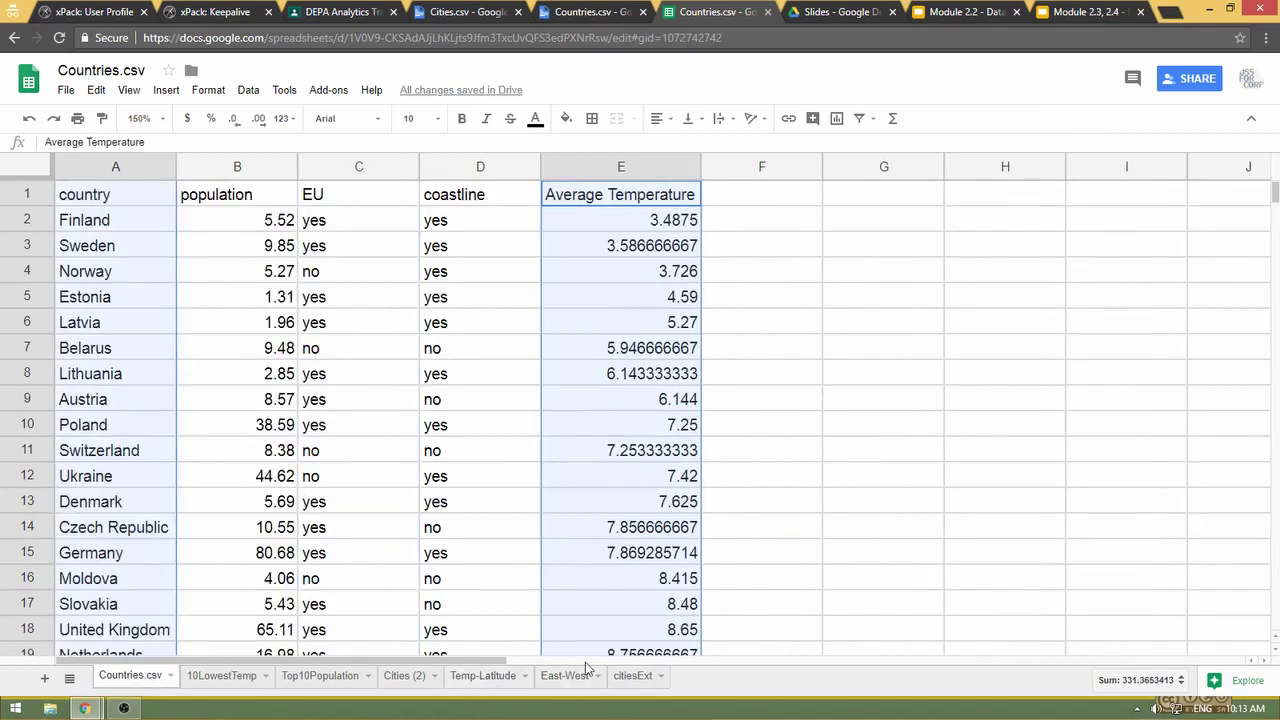
scroll(193, 321, down, 1)
click(205, 300)
scroll(208, 296, up, 1)
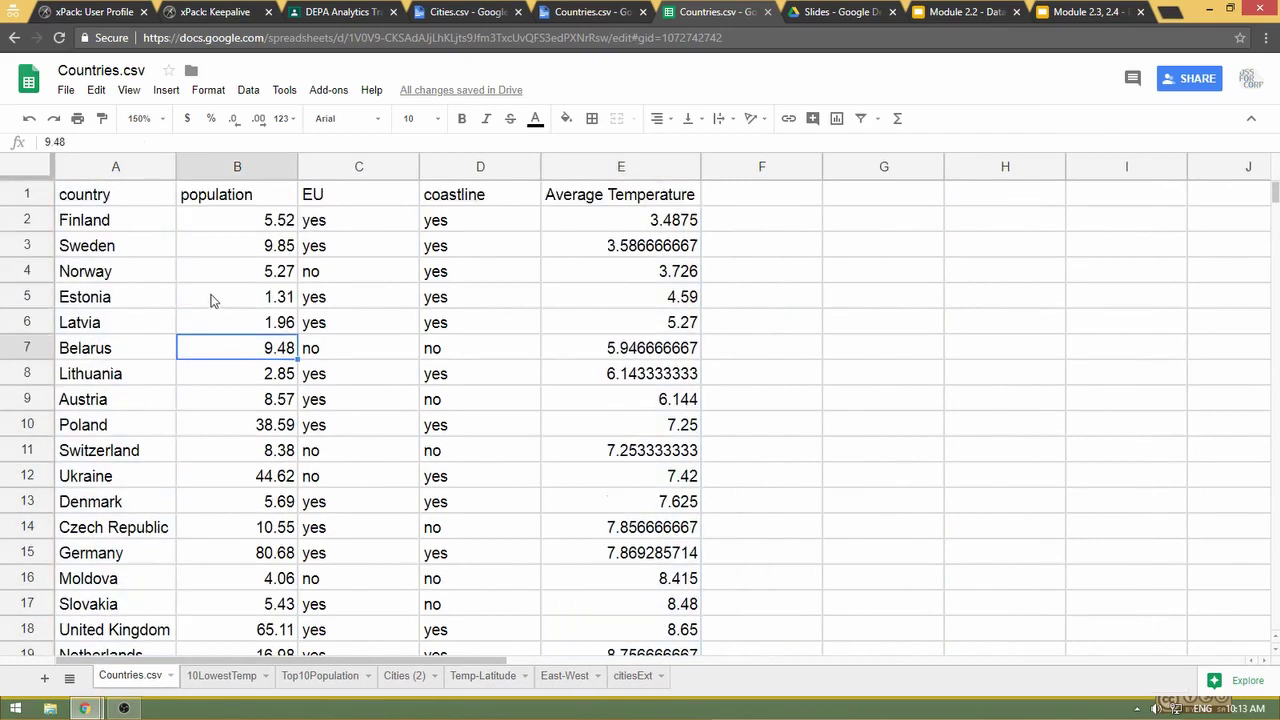
click(85, 200)
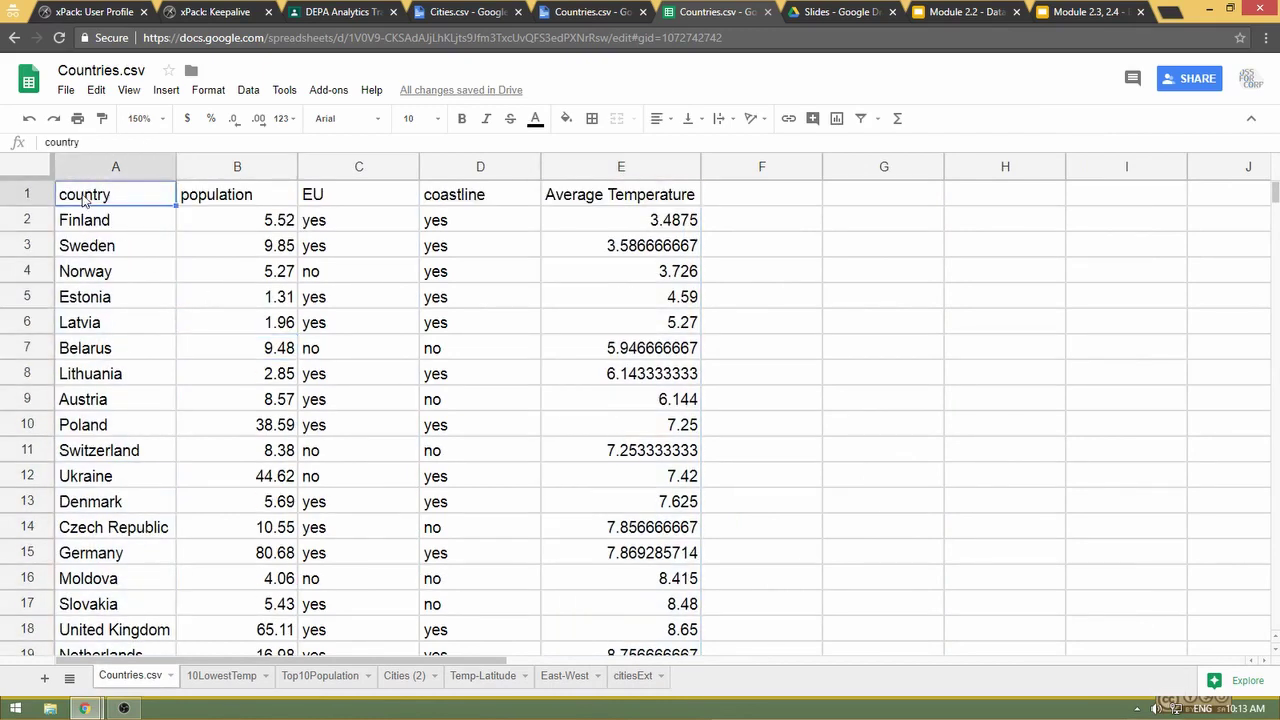
key(ctrl+shift+Down)
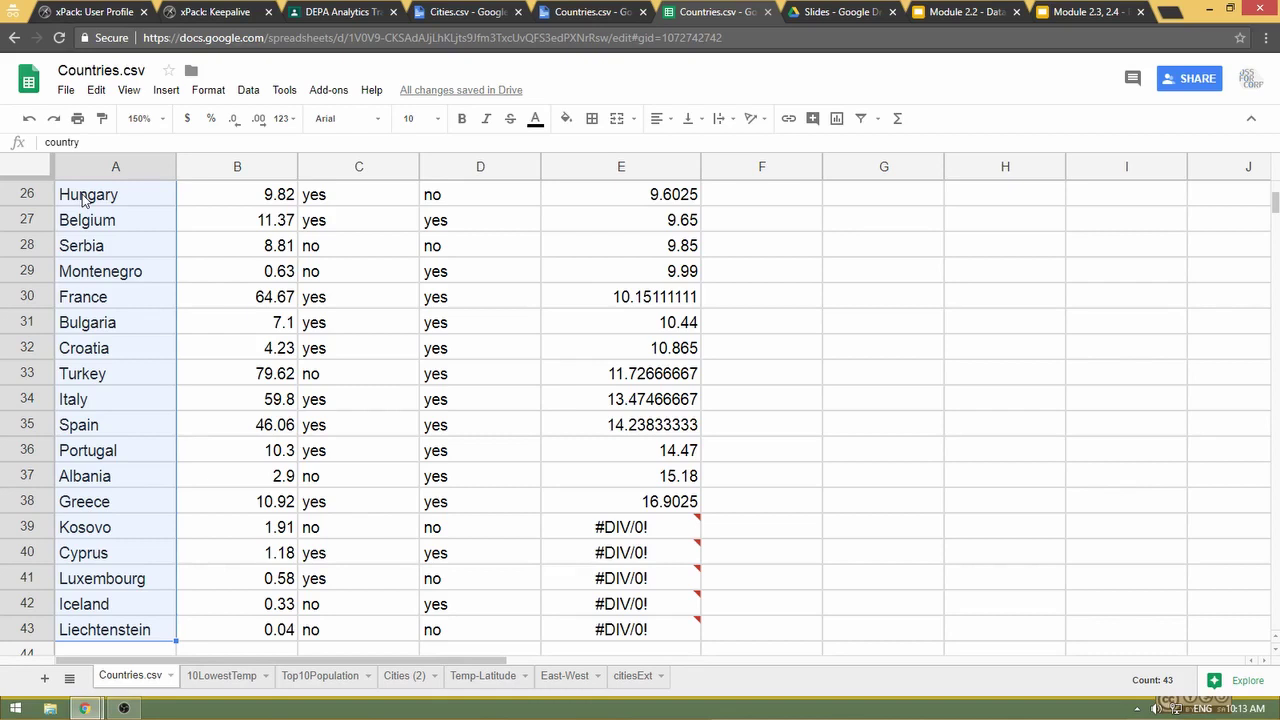
key(shift+Up)
key(shift+Up)
key(shift+Up)
key(shift+Up)
key(shift+Up)
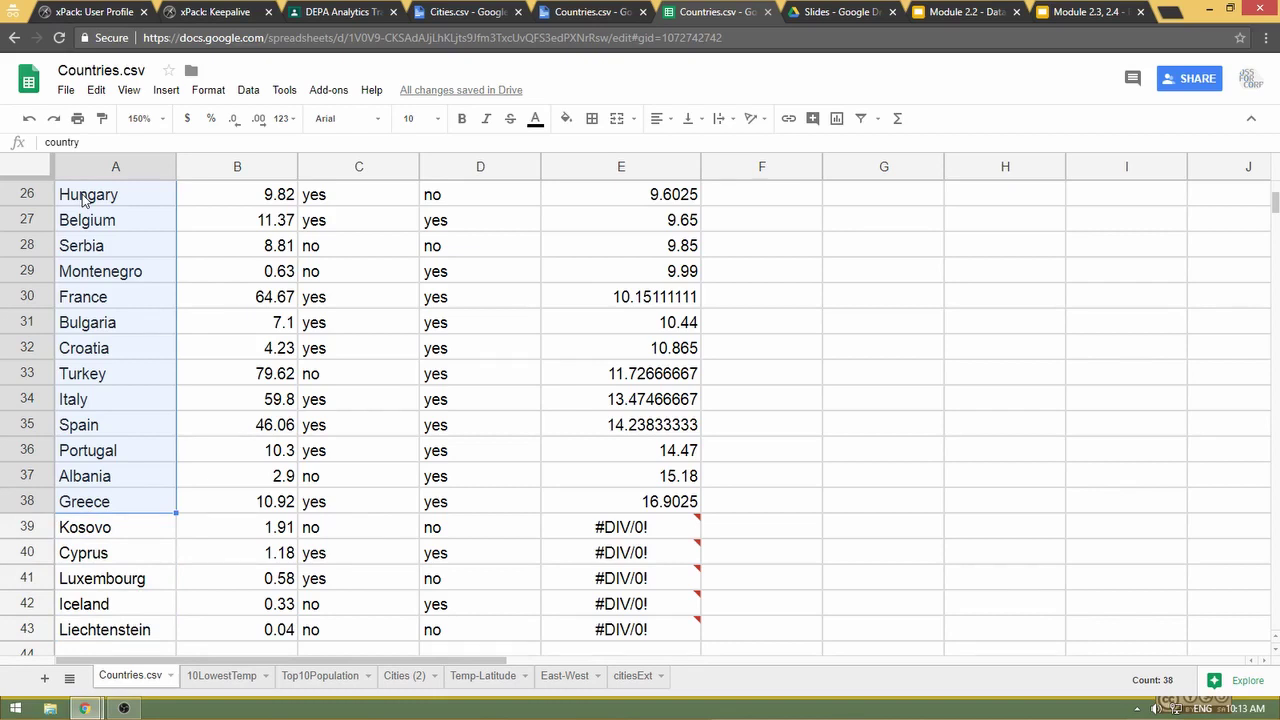
scroll(1006, 294, down, 1)
scroll(1008, 300, up, 9)
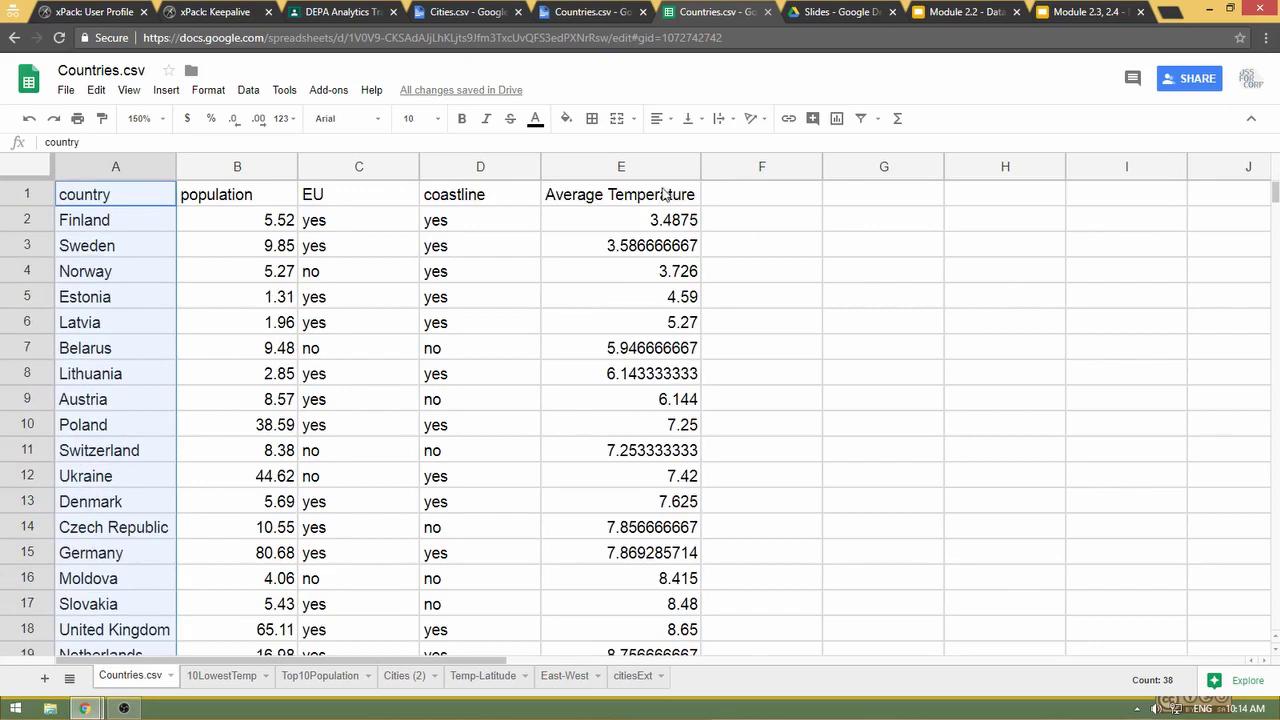
ctrl+click(662, 193)
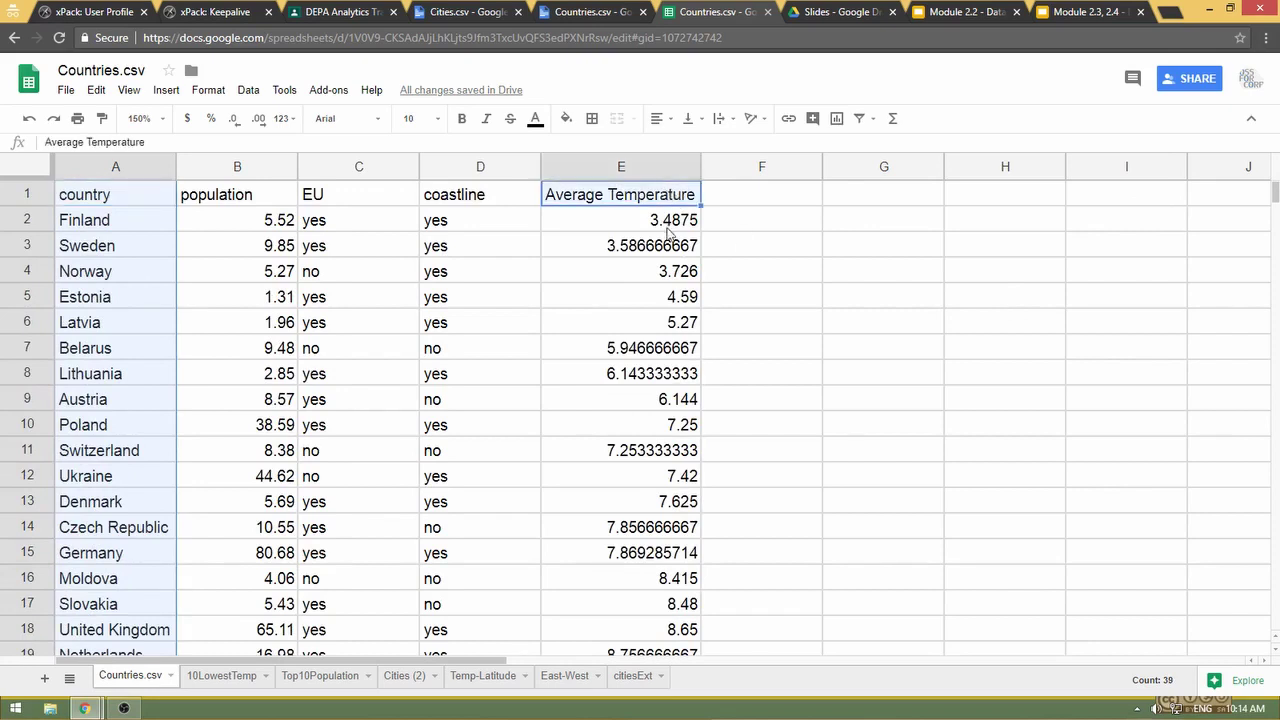
ctrl+click(667, 226)
ctrl+click(665, 248)
ctrl+click(662, 296)
ctrl+click(662, 249)
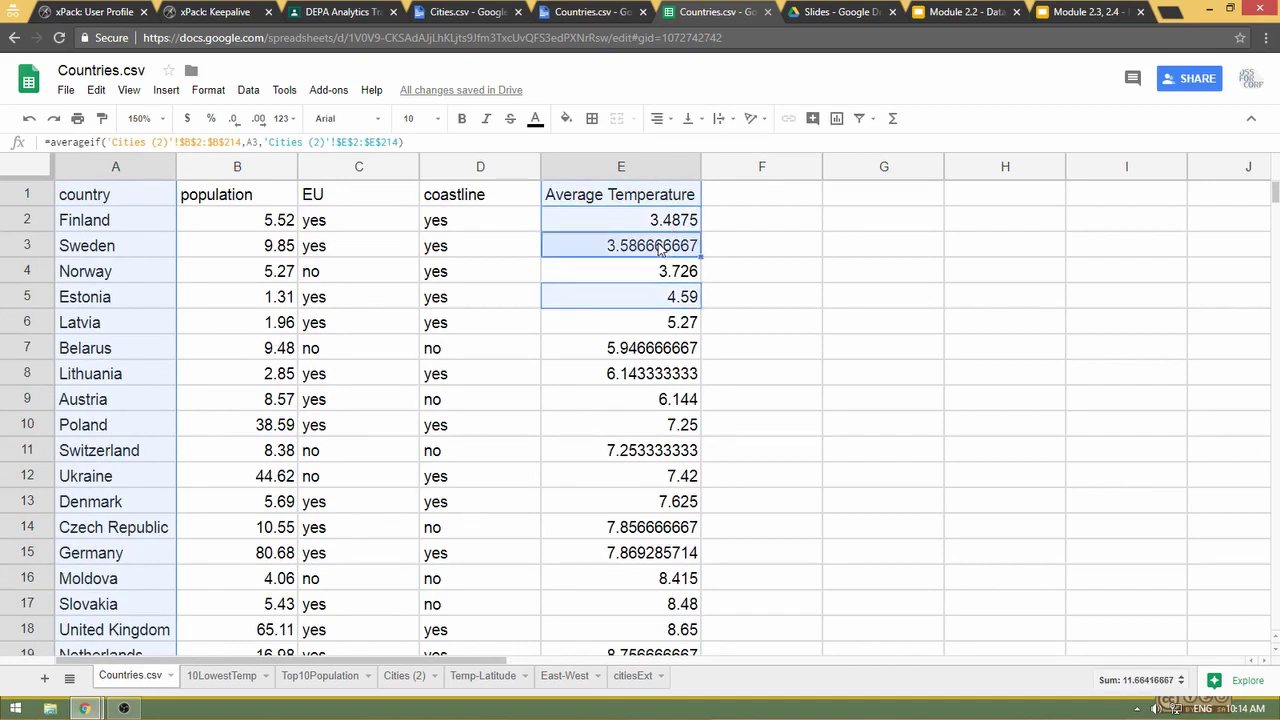
ctrl+click(654, 271)
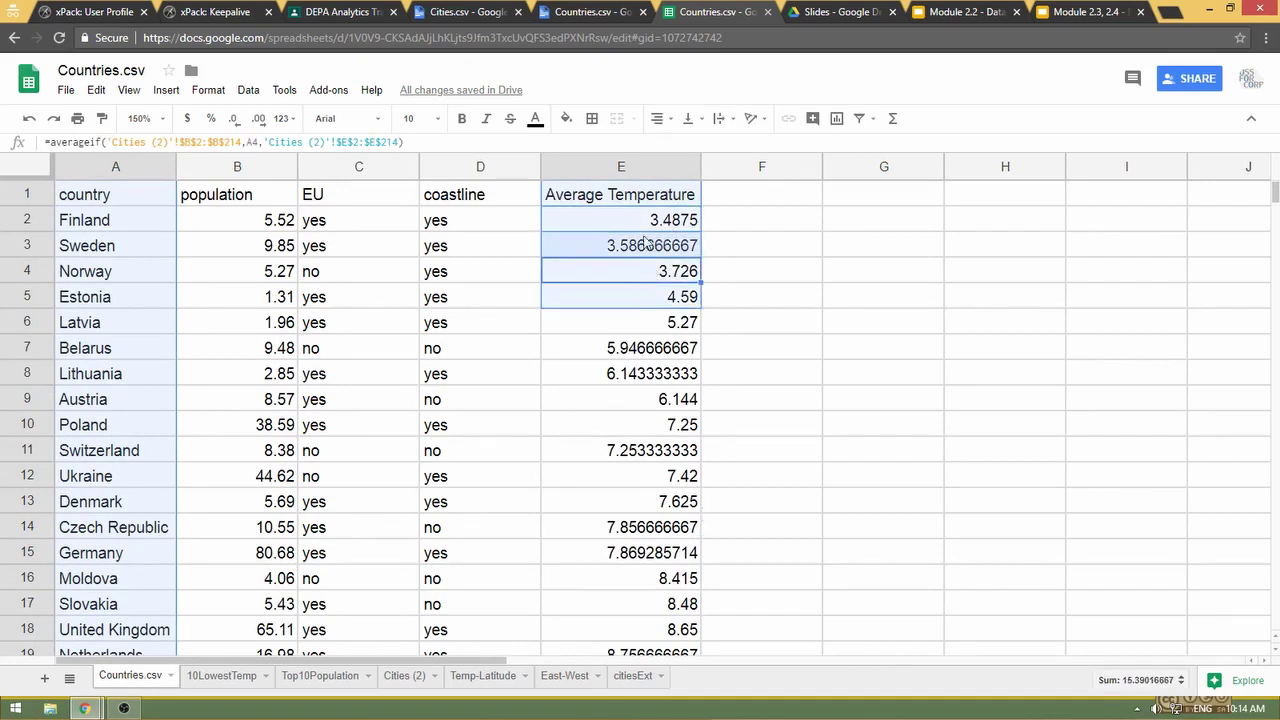
ctrl+click(633, 195)
click(764, 244)
Select the country column A1:A38 and add the Average Temperature range E1:E38 to the selection, excluding the #DIV/0! rows
click(133, 203)
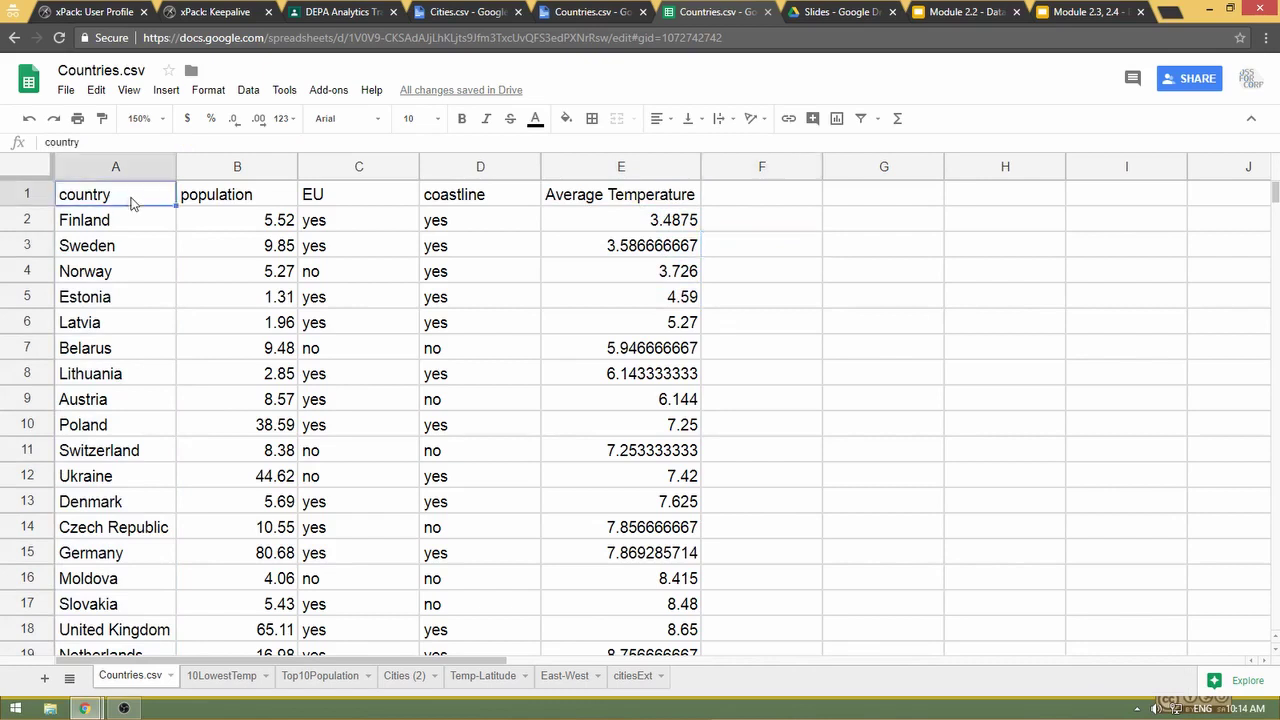
key(ctrl+shift+Down)
key(shift+Up)
key(shift+Up)
key(shift+Up)
key(shift+Up)
key(shift+Up)
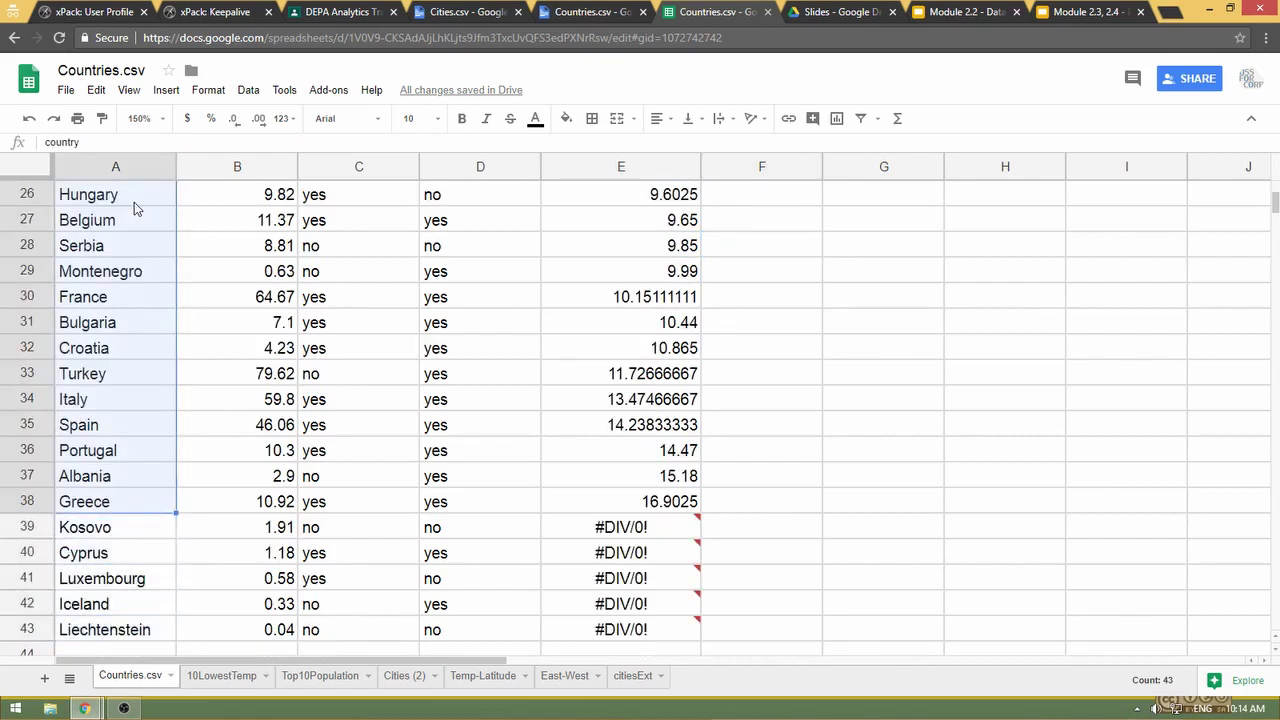
scroll(1190, 606, up, 6)
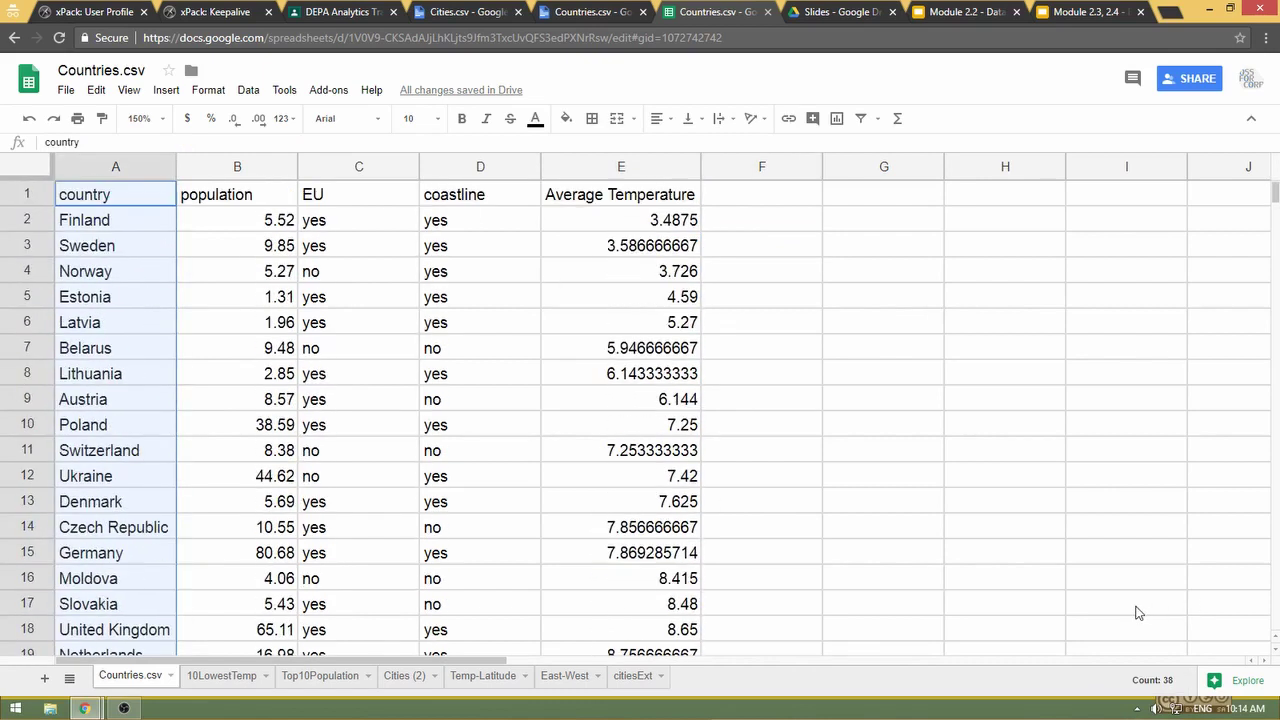
ctrl+click(660, 201)
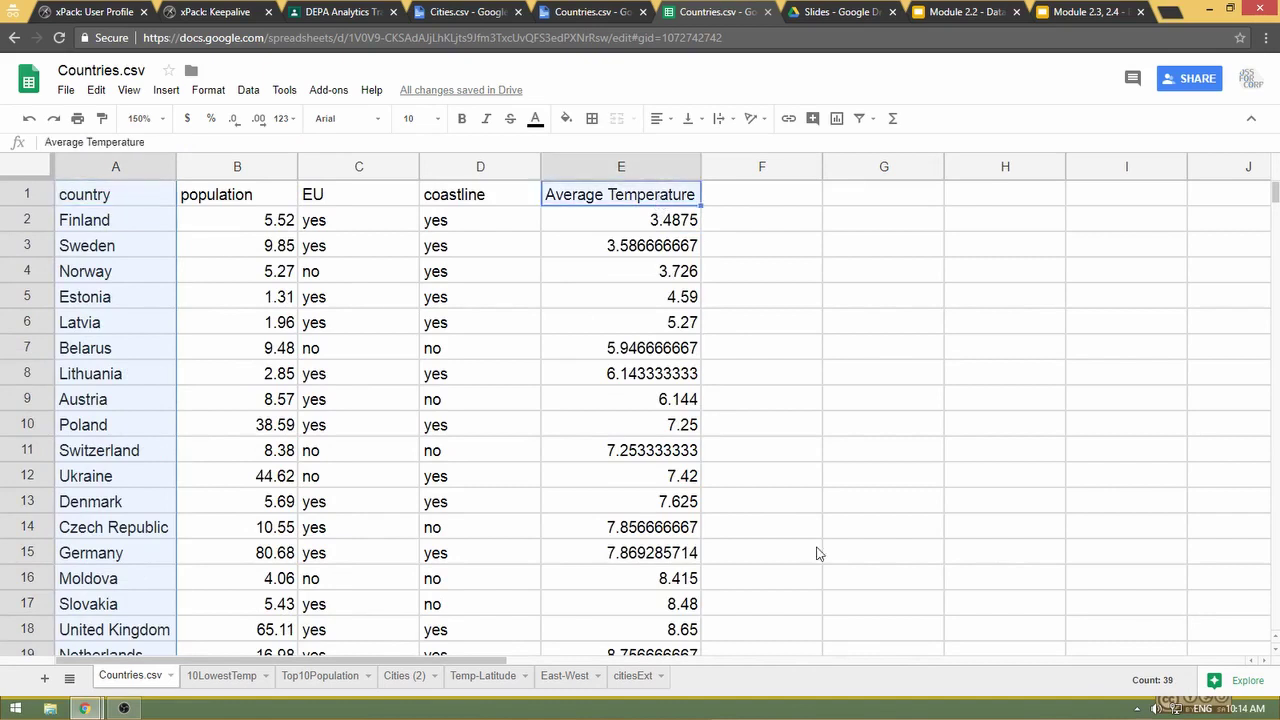
scroll(818, 555, down, 2)
scroll(818, 555, down, 7)
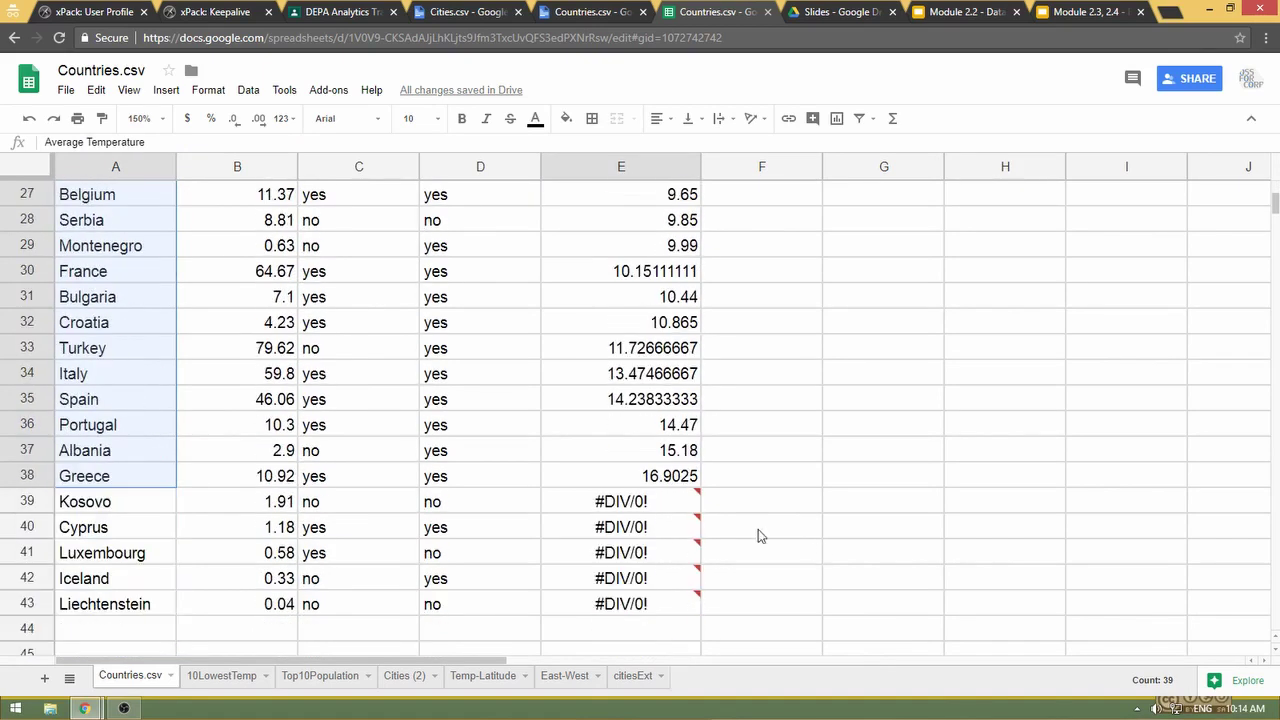
shift+click(643, 476)
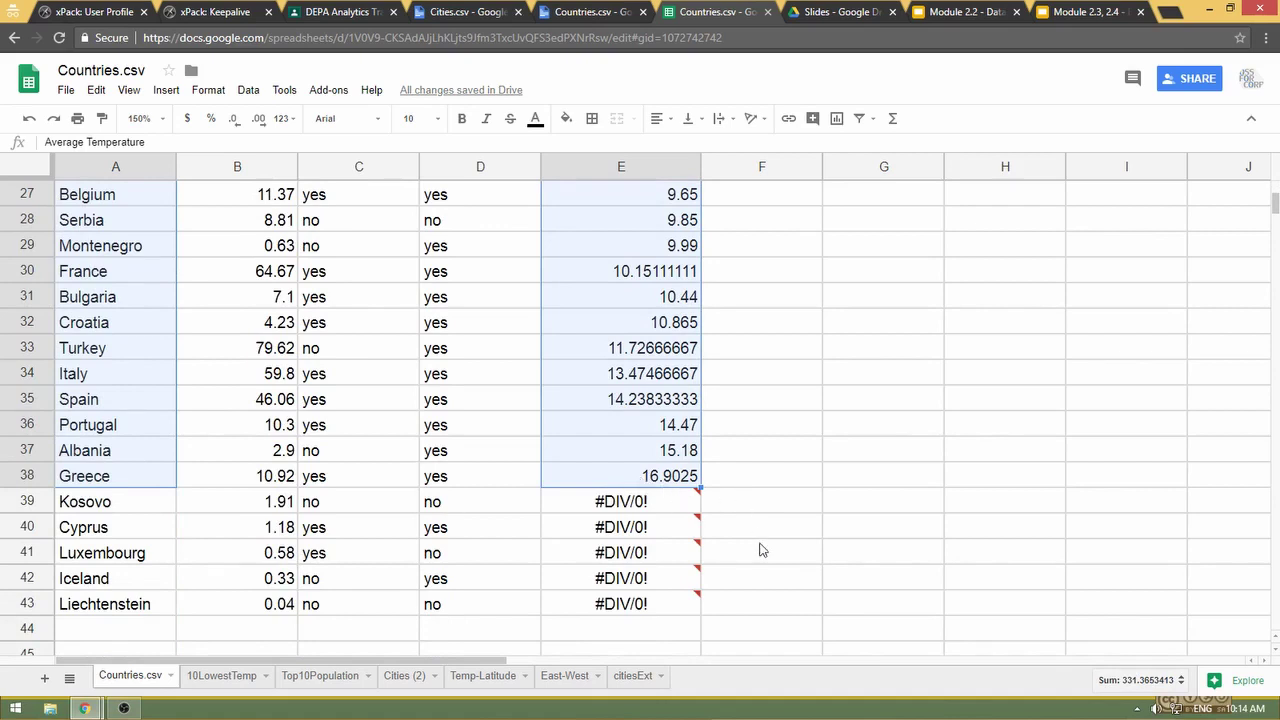
Set the zoom of the Countries.csv sheet to 50%
scroll(760, 542, up, 6)
scroll(768, 545, up, 3)
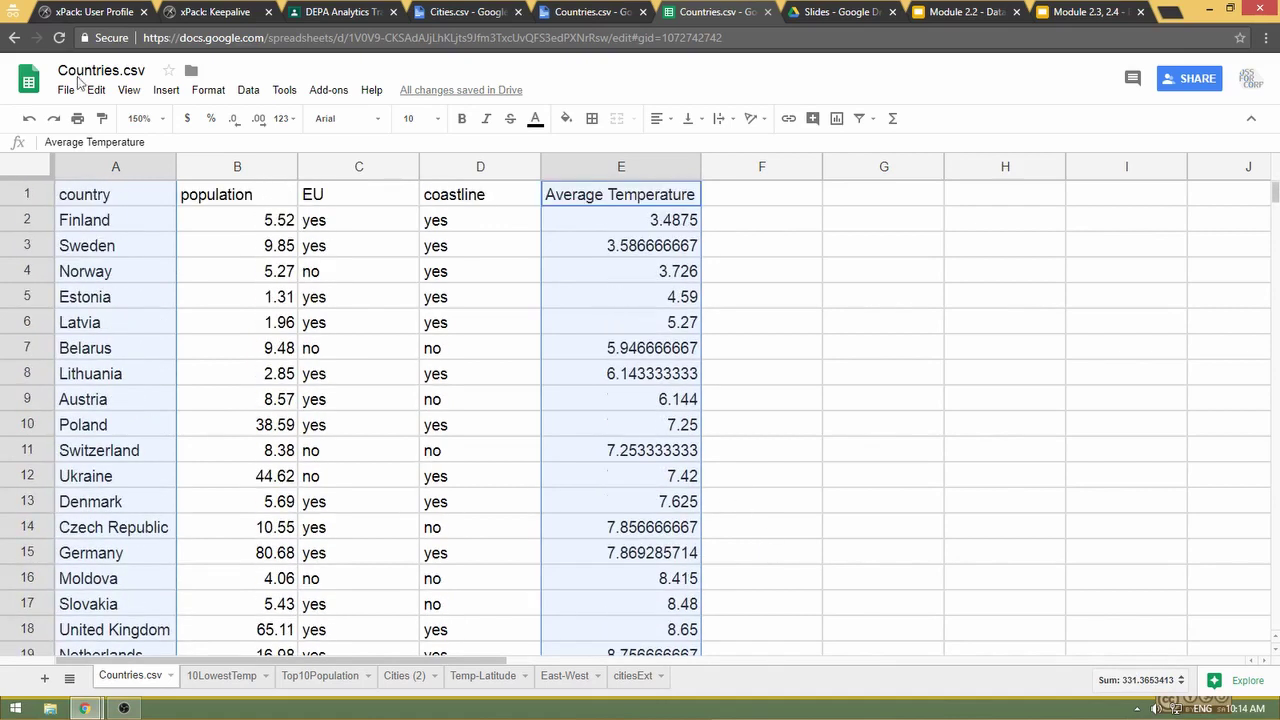
click(160, 124)
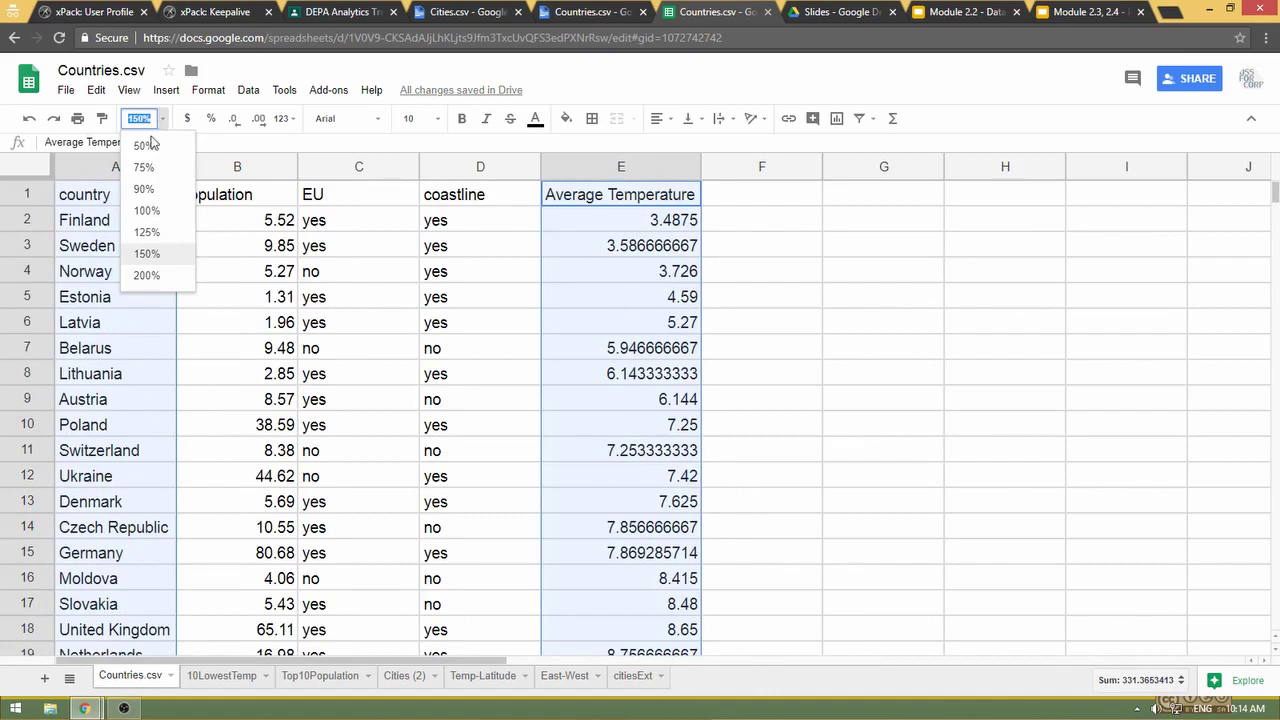
click(145, 167)
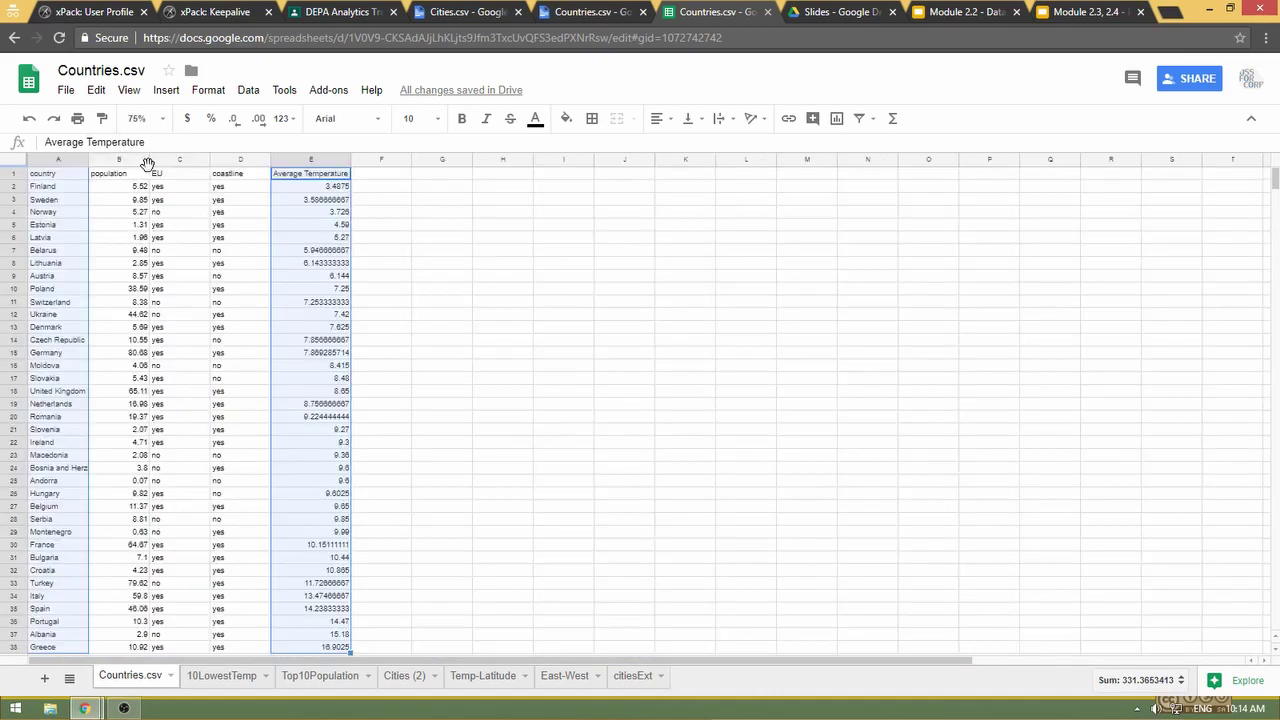
click(160, 121)
click(158, 147)
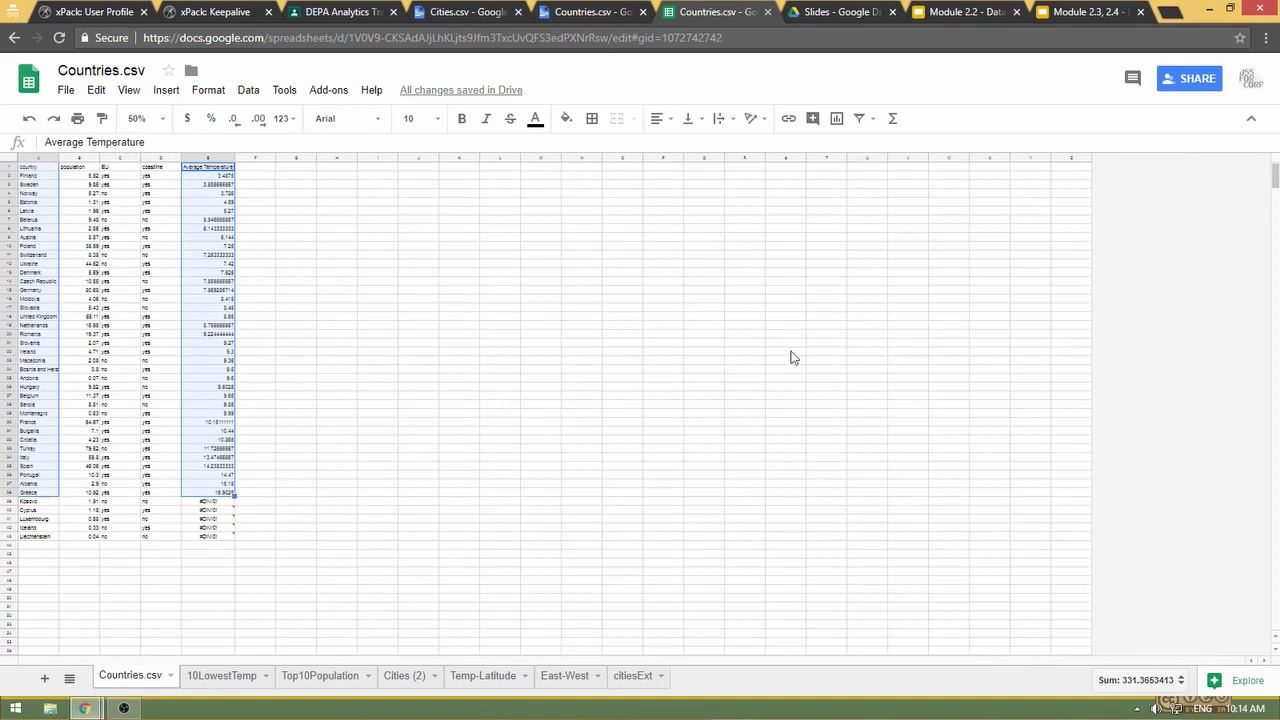
Insert a Geo chart from the selected ranges A1:A38 and E1:E38 and move it a little farther from the data columns
click(837, 119)
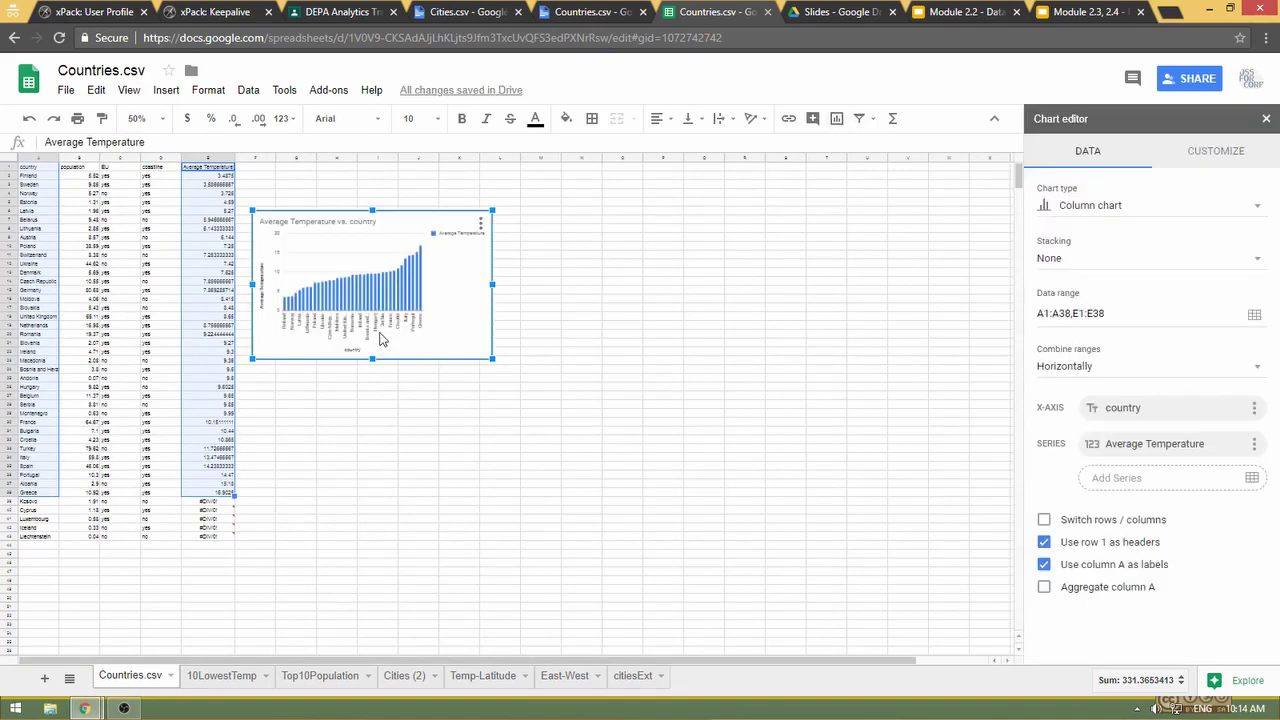
click(1105, 207)
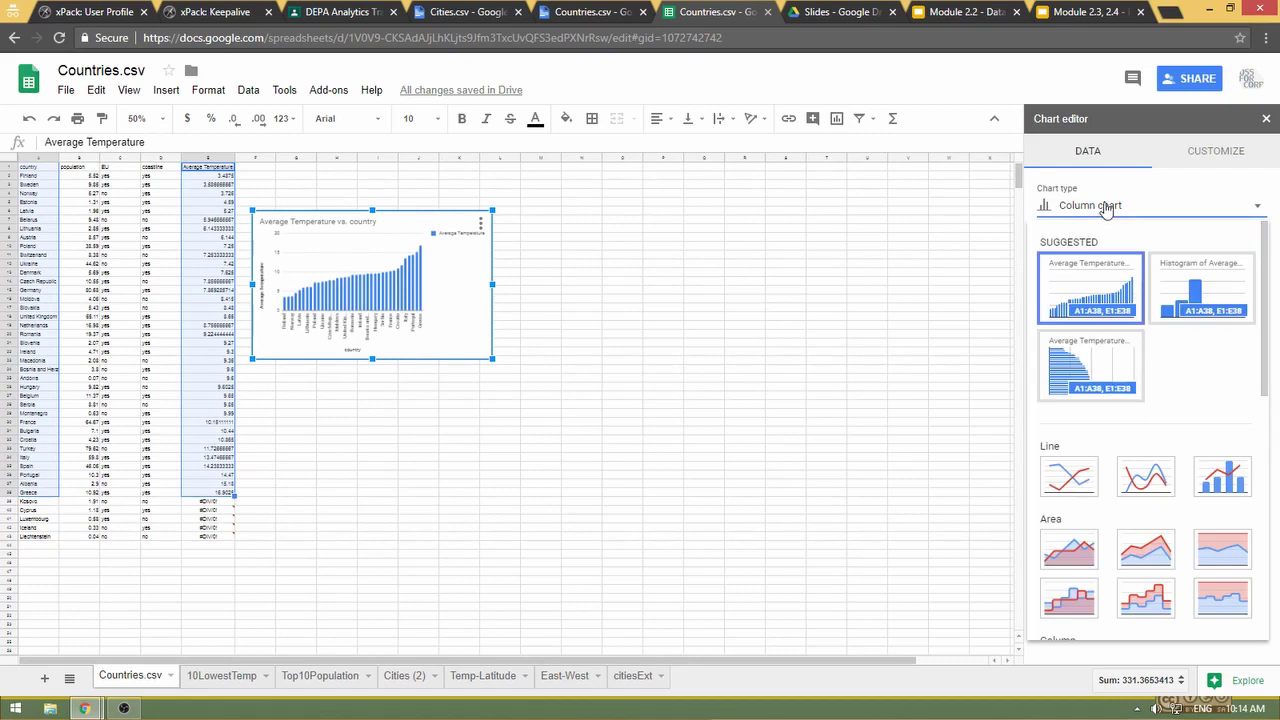
click(1105, 207)
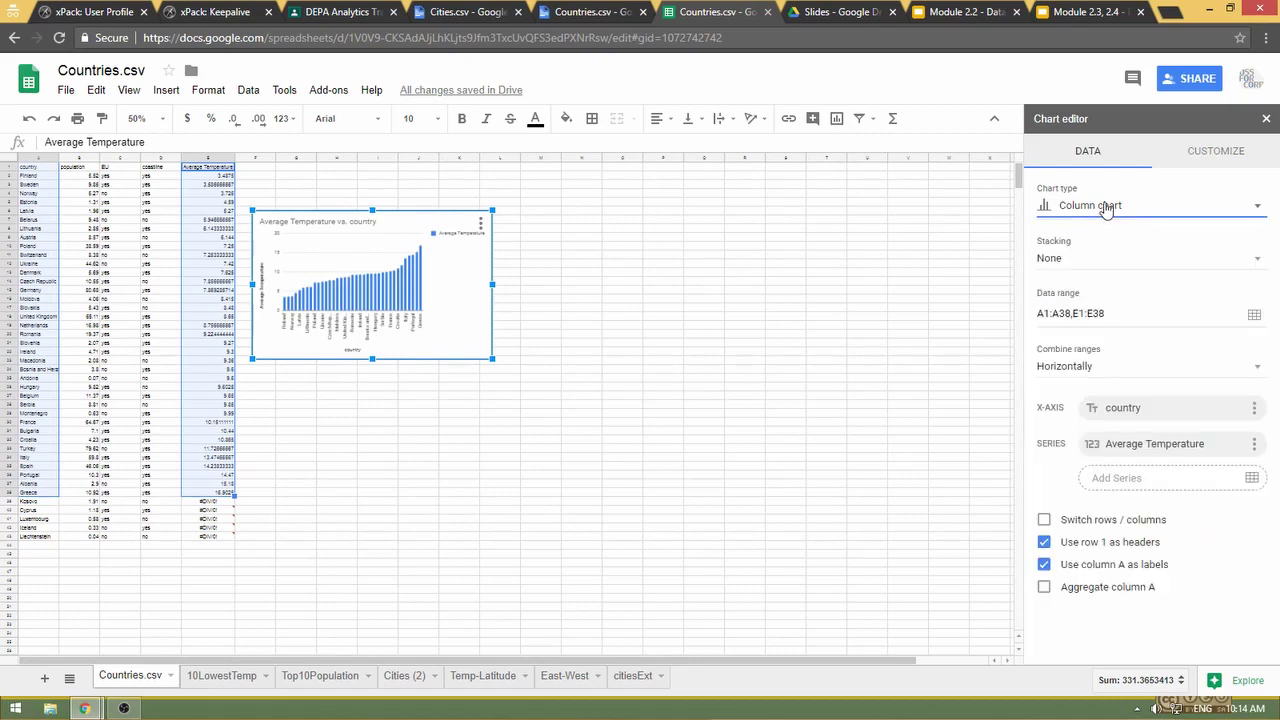
click(1105, 207)
key(super+plus)
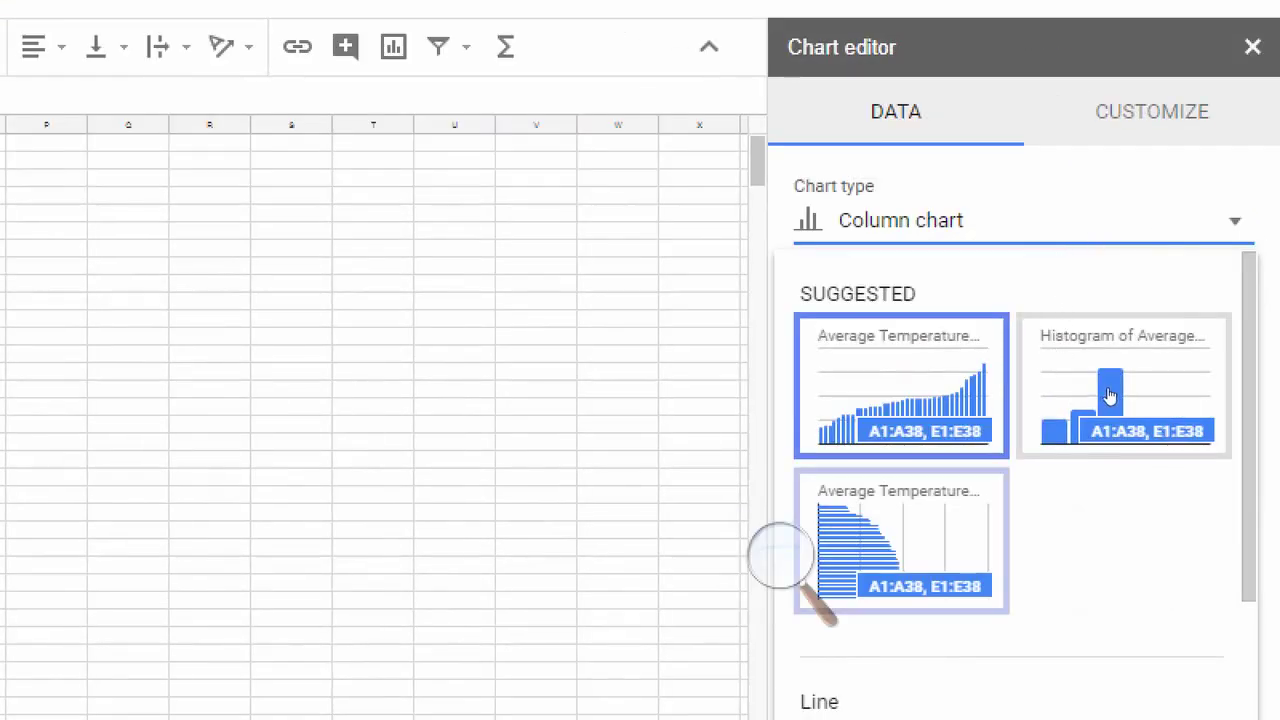
scroll(1109, 392, down, 10)
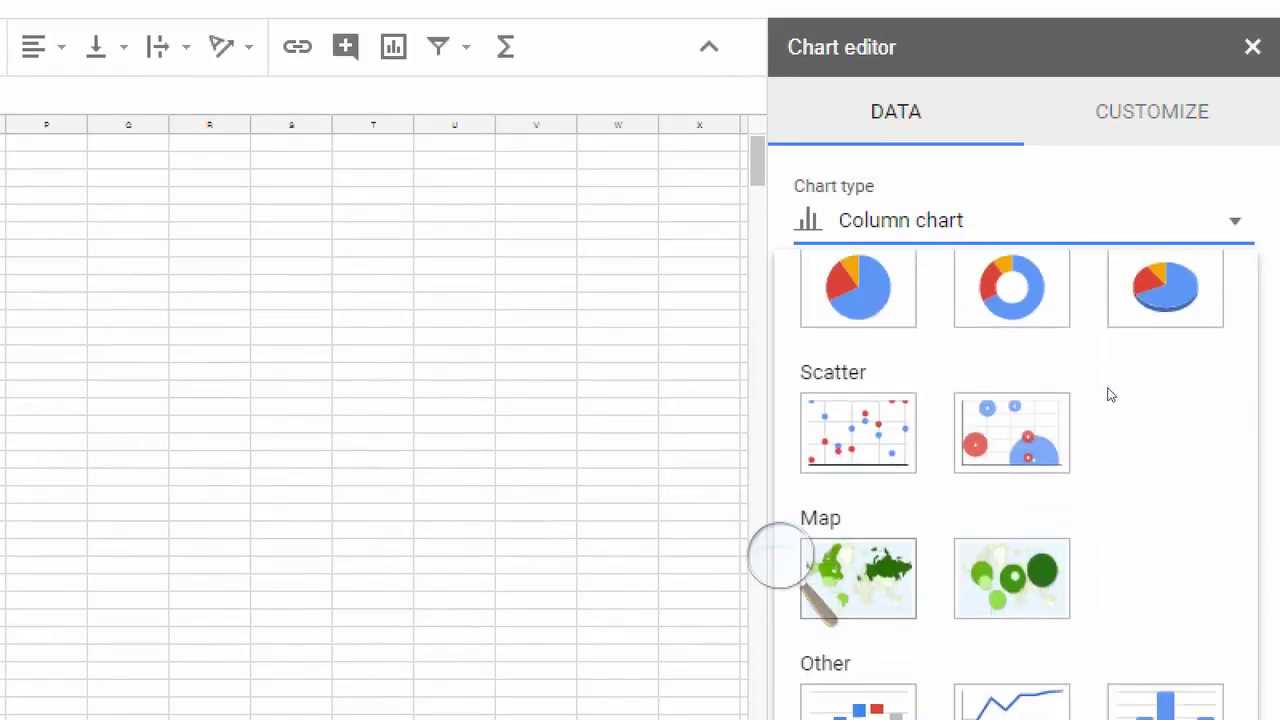
key(Return)
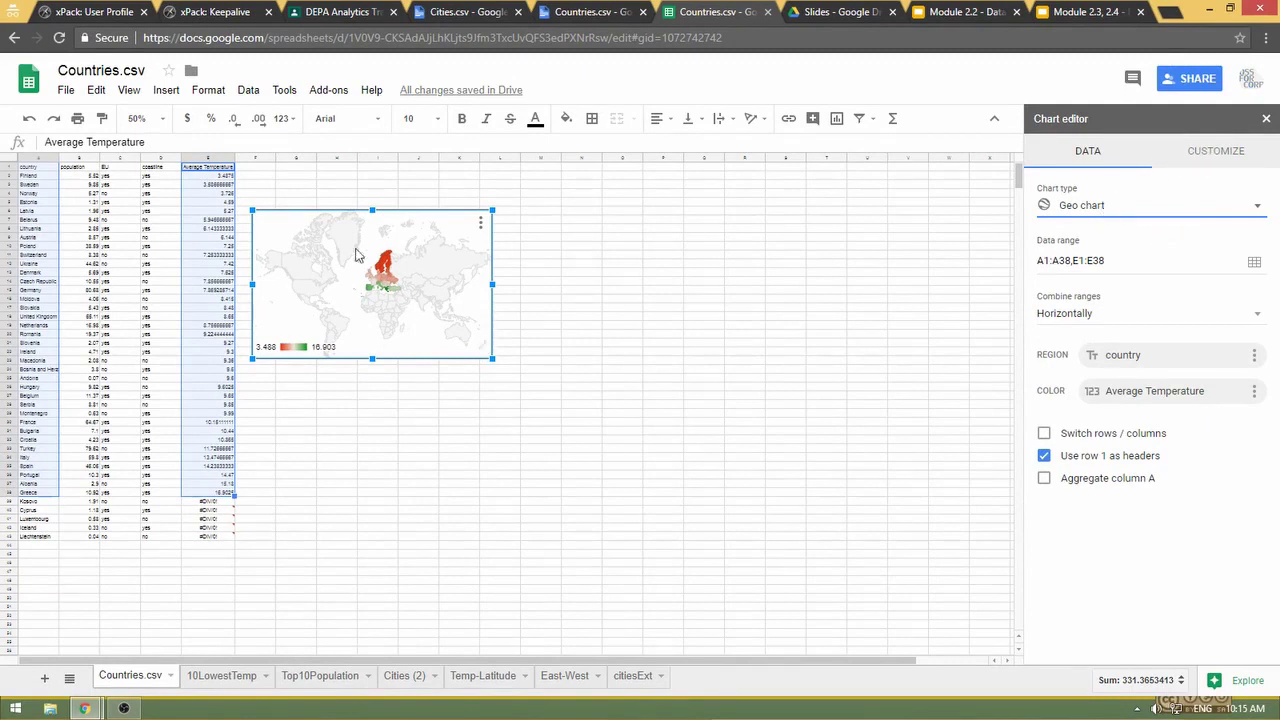
drag(397, 230, 474, 250)
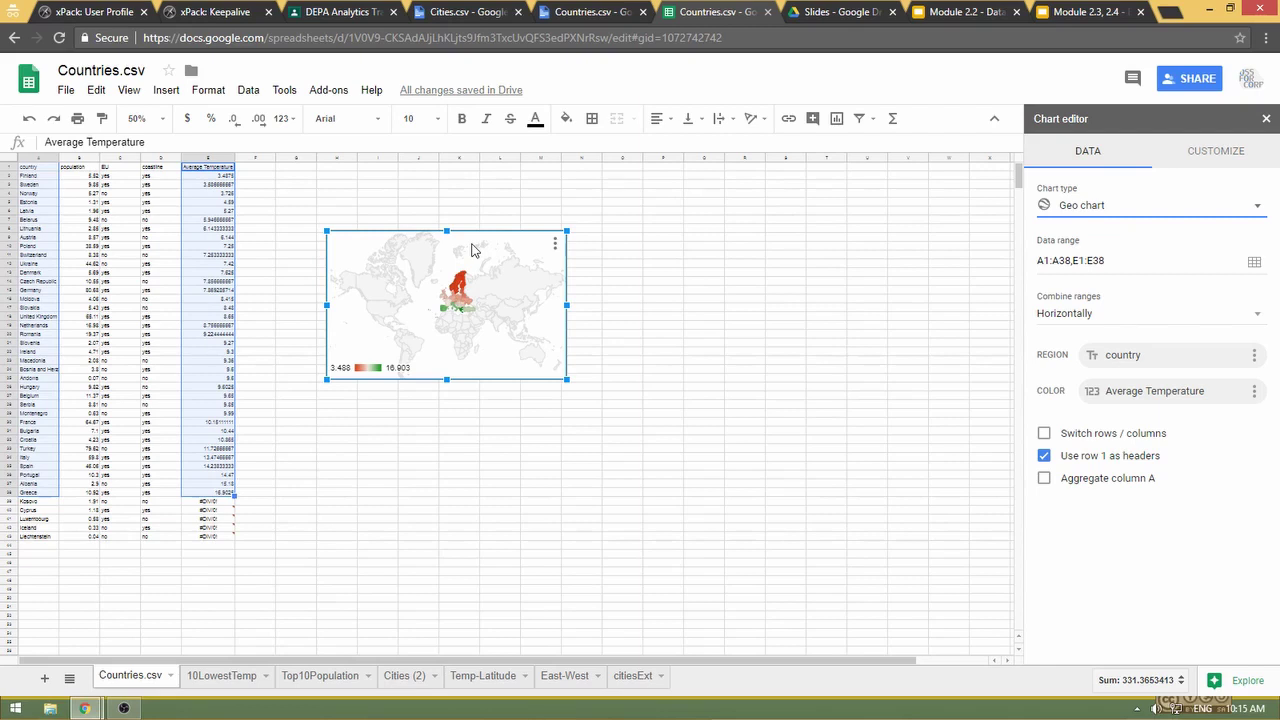
Set the Geo chart's region to Europe and enlarge the chart to about 1.7 times its width and height
click(1211, 158)
click(1262, 220)
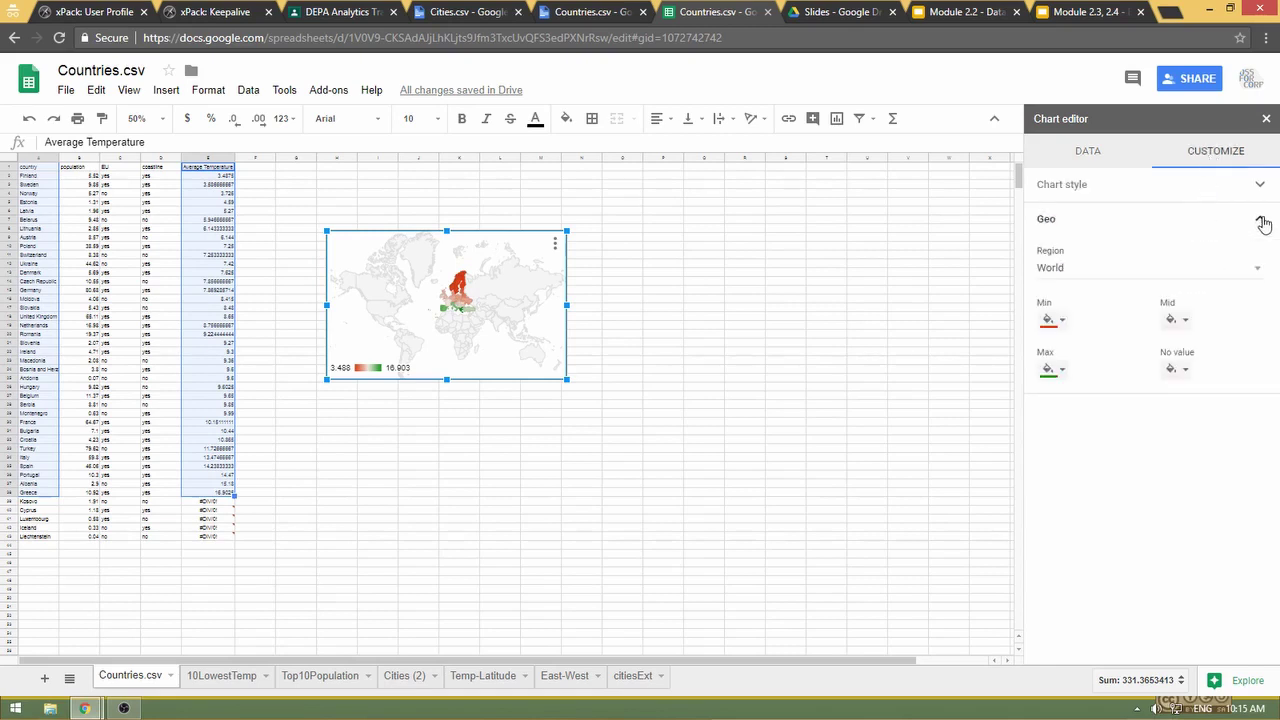
click(1247, 271)
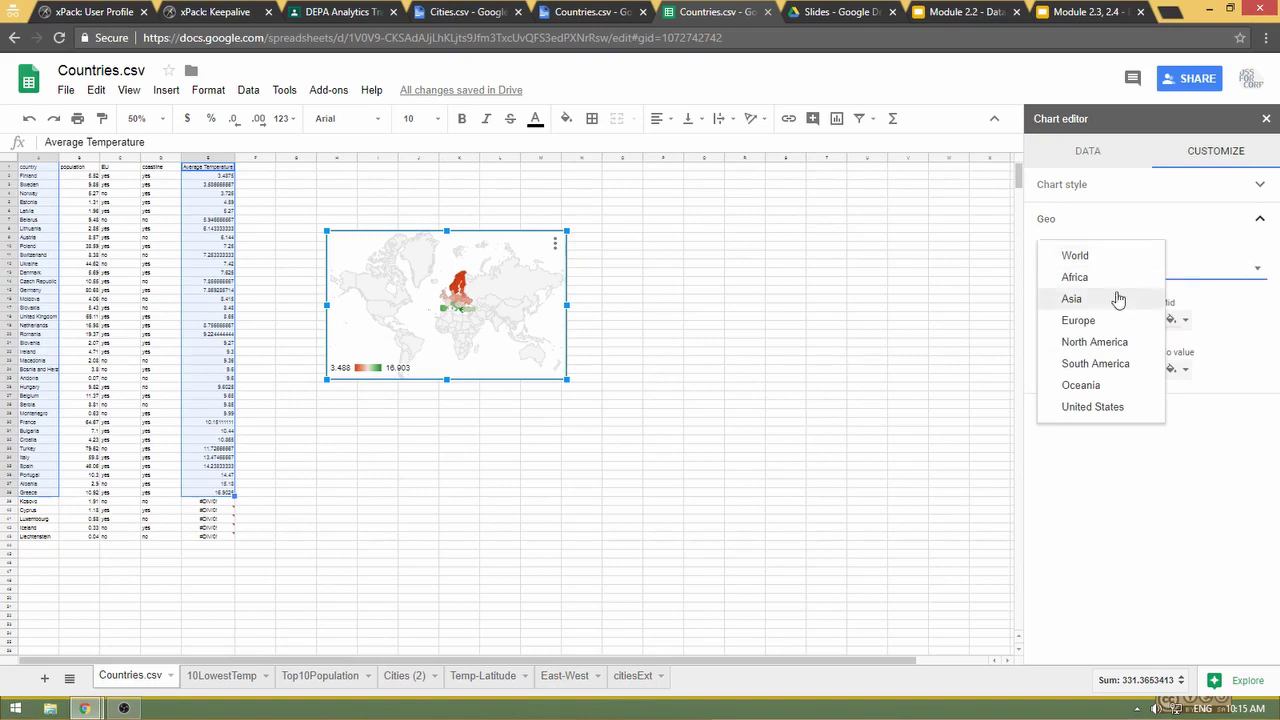
click(1104, 330)
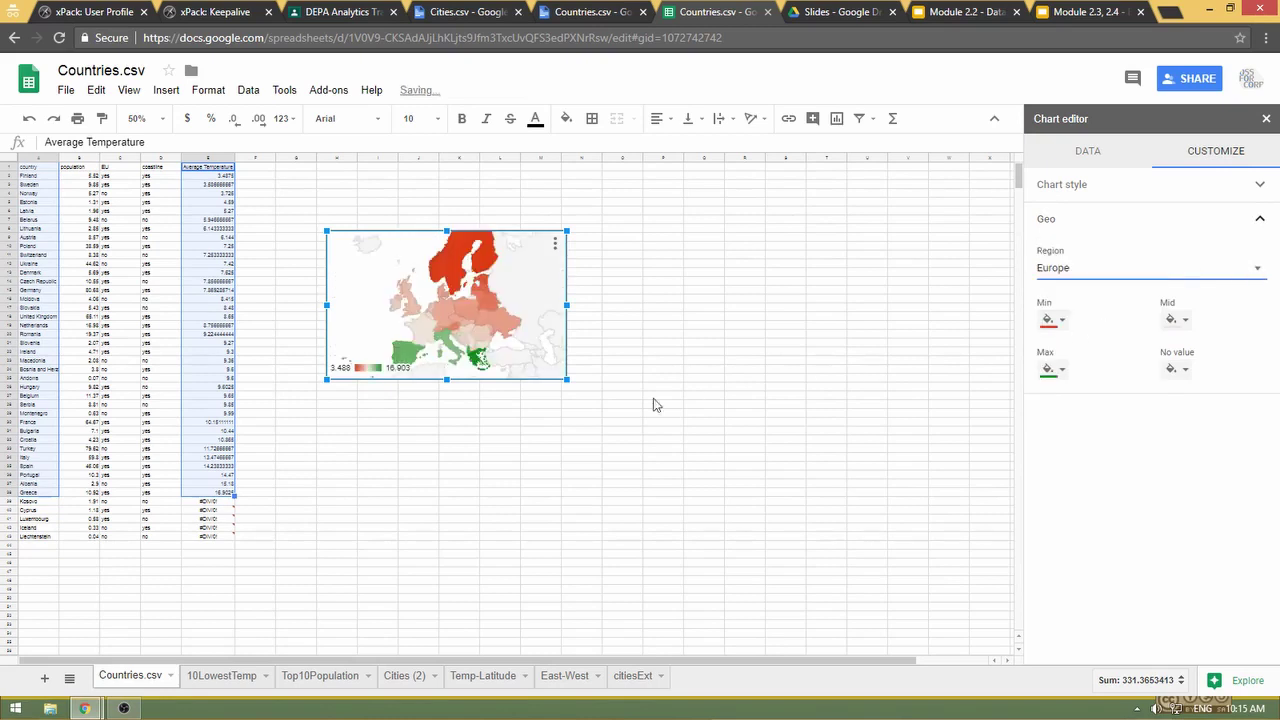
drag(567, 382, 716, 490)
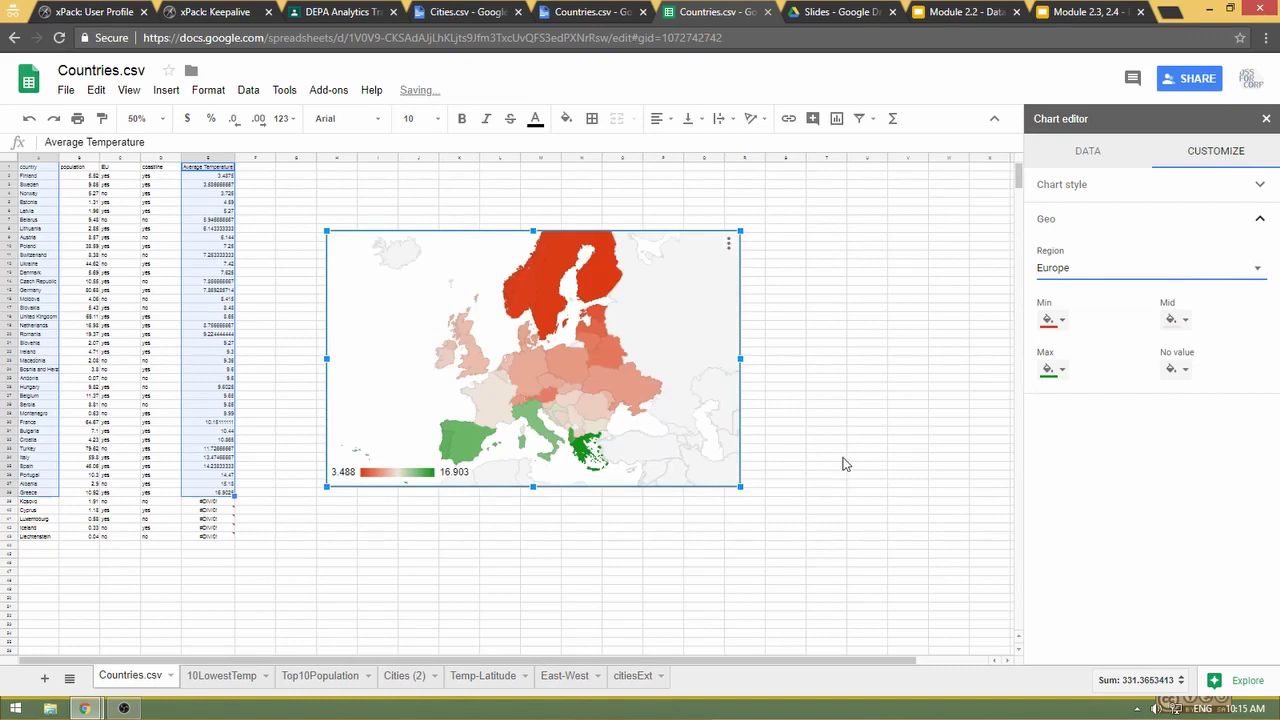